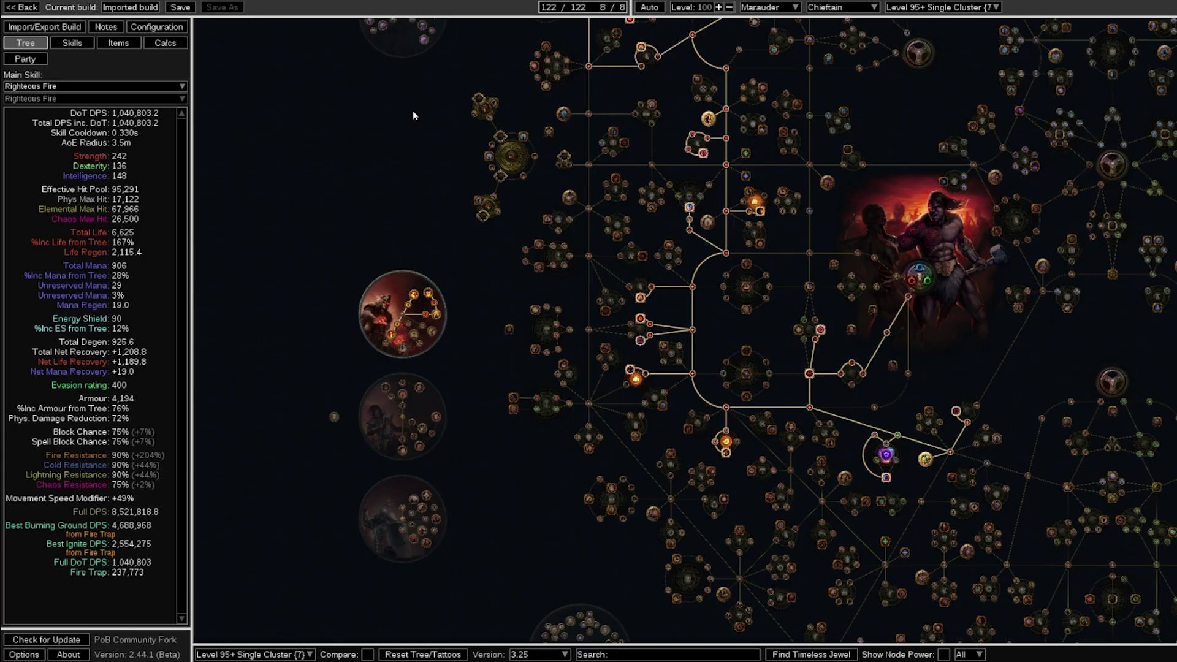
Step: Open Import/Export Build and select the pobb.in build link in the YouTube video description
key("ctrl+i")
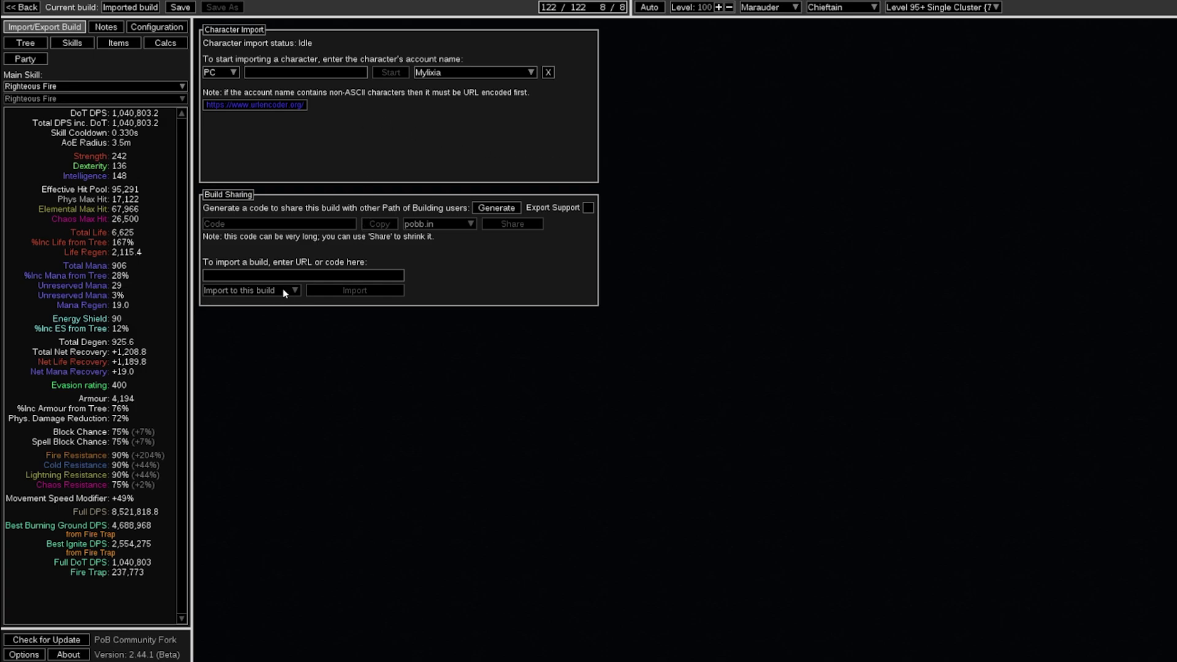
left_click(303, 274)
key("alt+Tab")
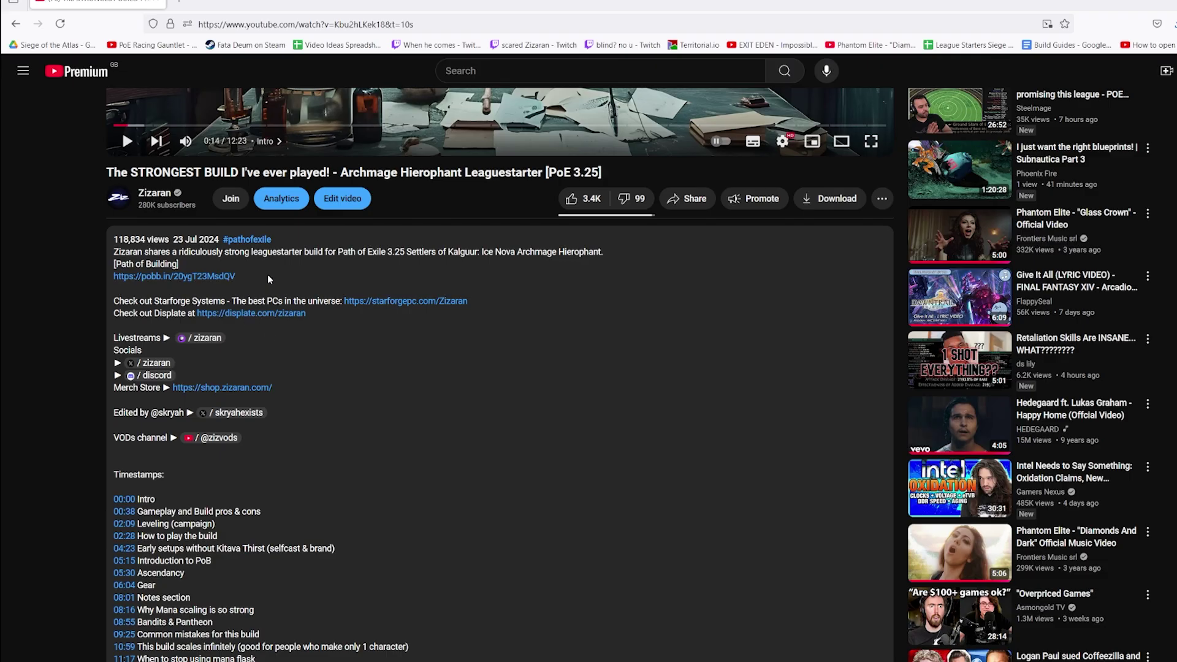
left_click_drag(265, 277, 106, 276)
key("ctrl+c")
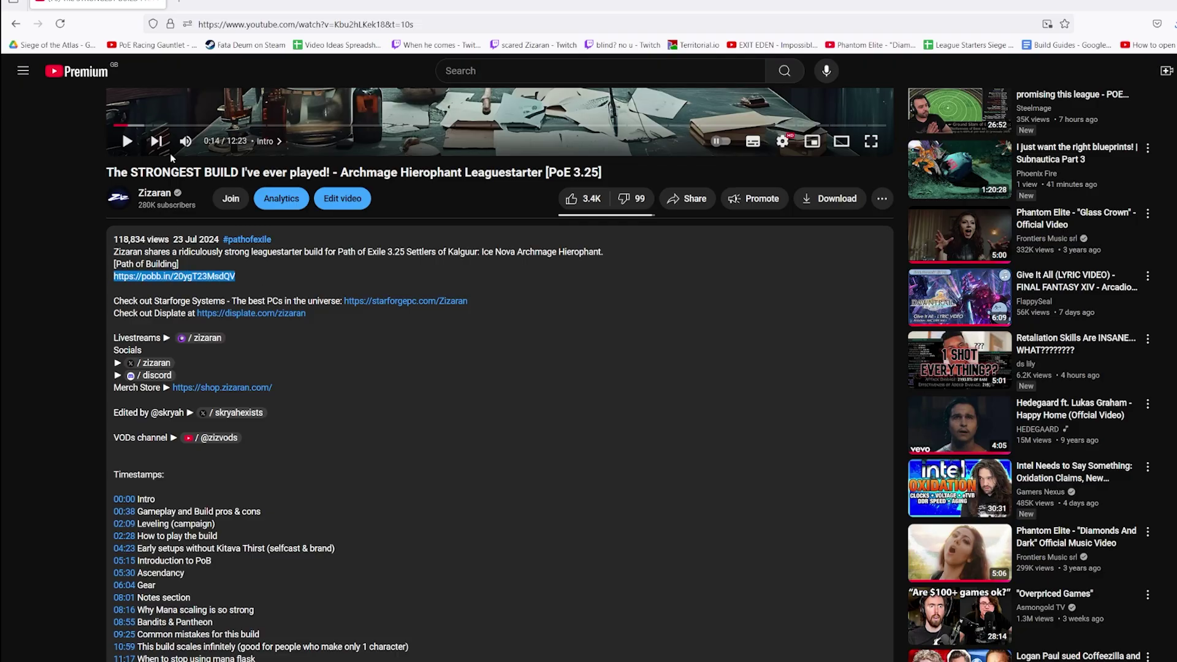
Step: Paste the pobb.in link and import the Ice Nova of Frostbolts Hierophant build
key("alt+Tab")
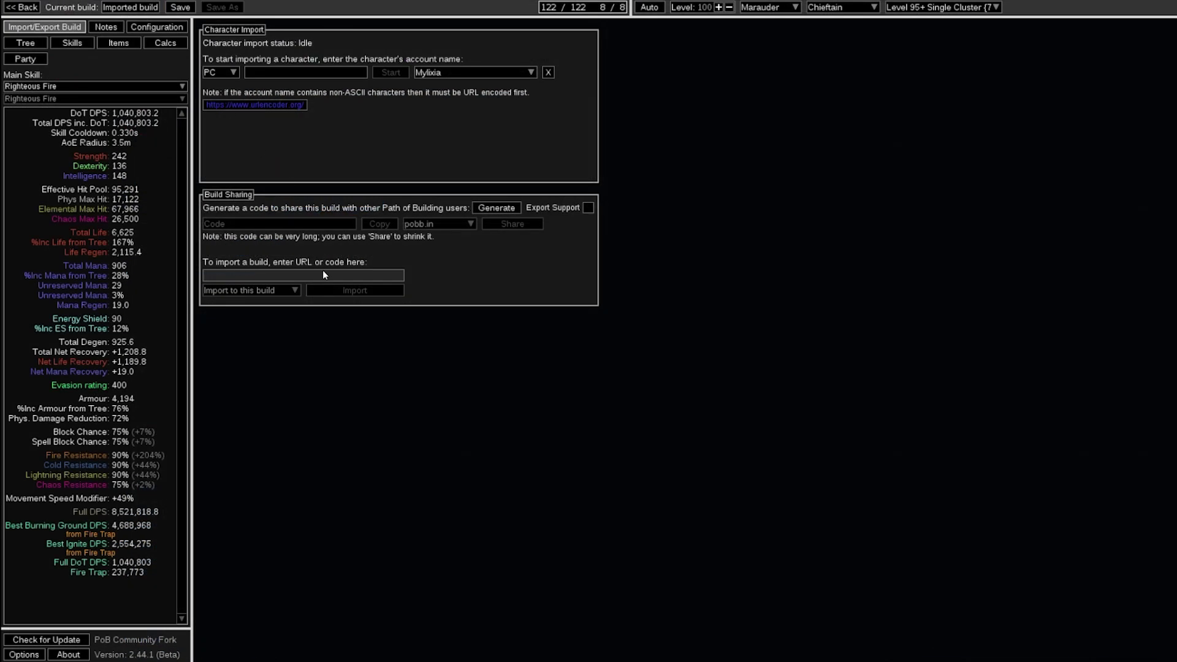
key("ctrl+v")
left_click(355, 292)
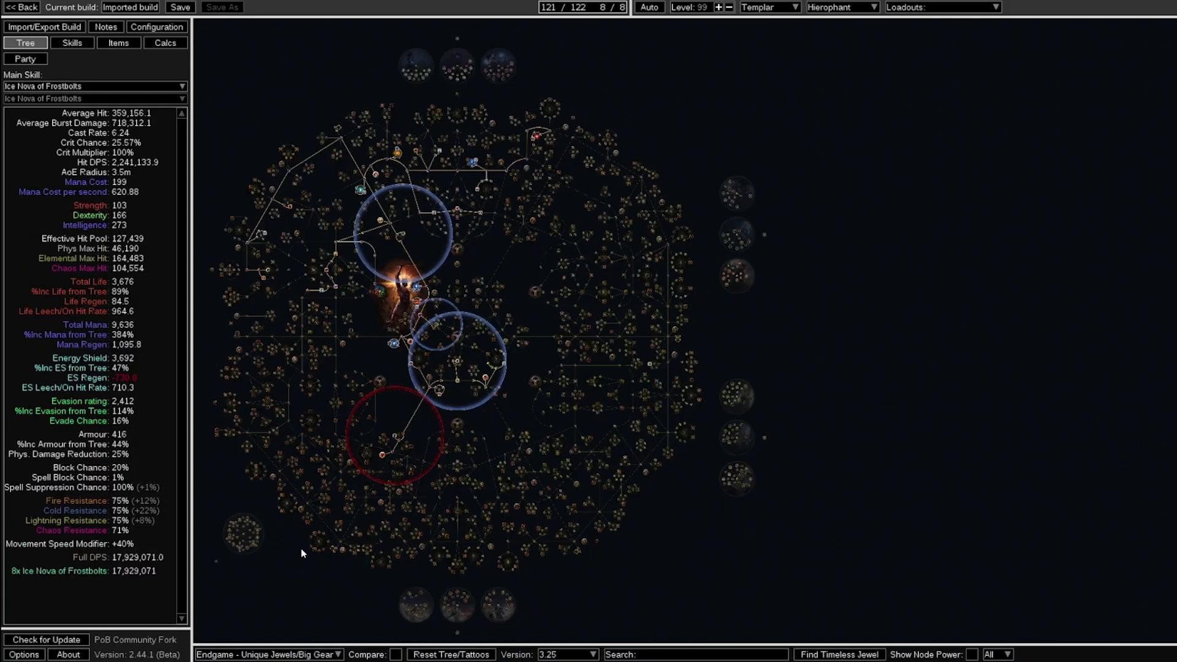
Step: Browse the imported build's saved passive trees in the tree list
left_click(280, 654)
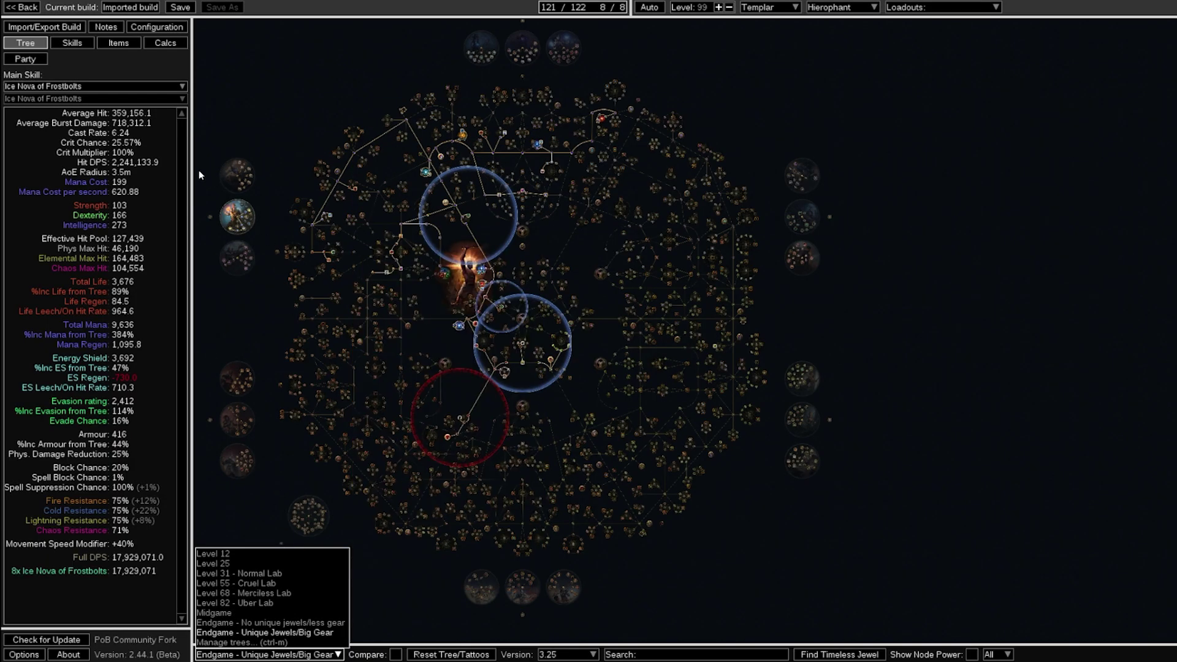
left_click(221, 315)
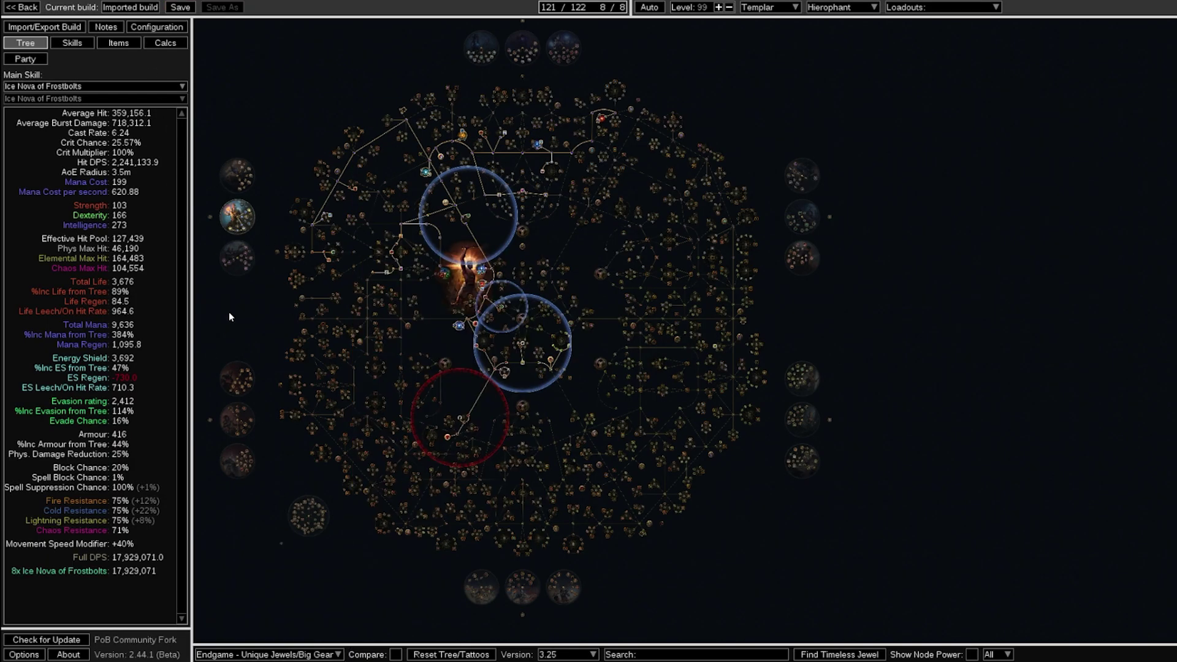
left_click(306, 654)
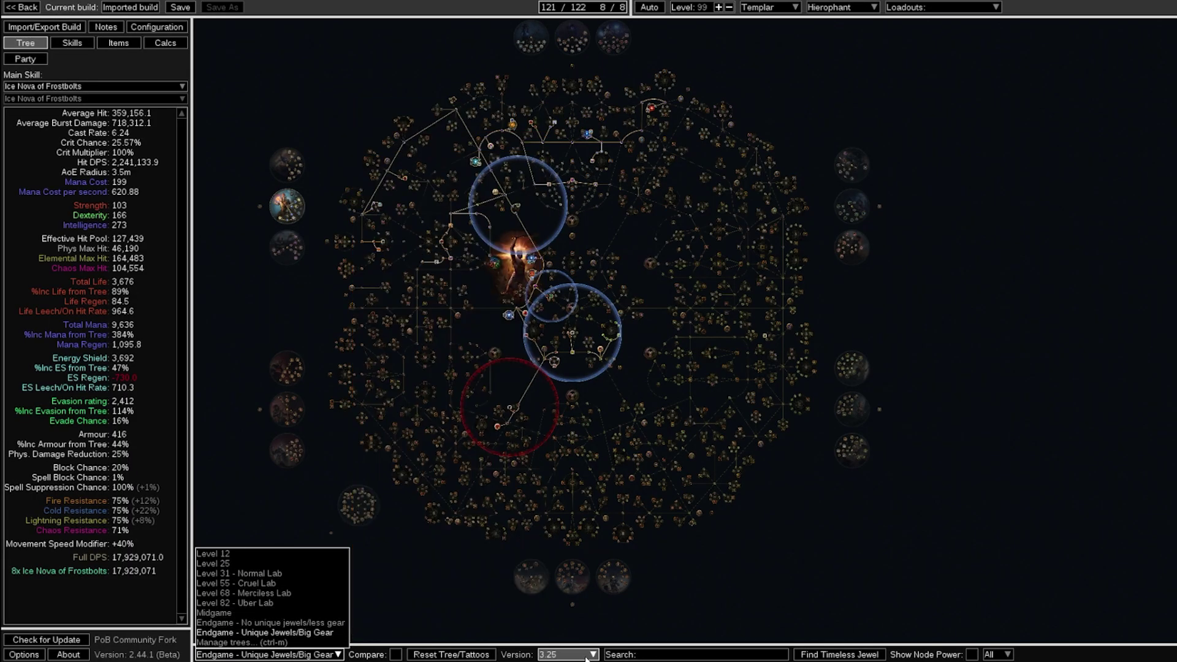
left_click(221, 412)
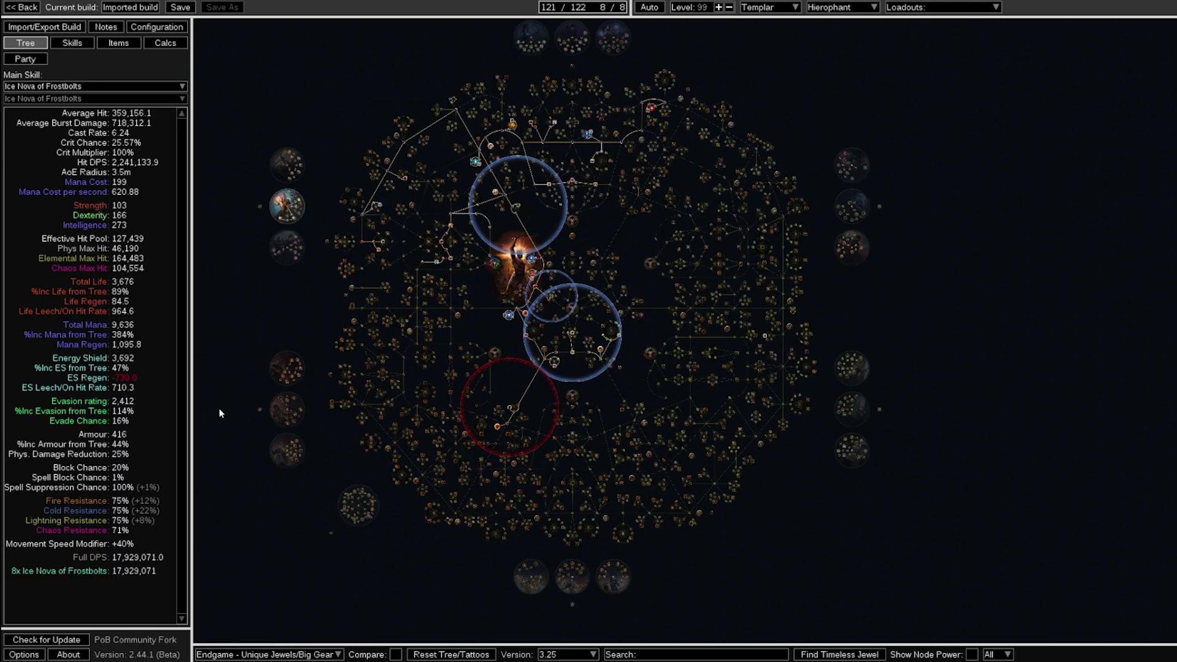
left_click_drag(241, 377, 219, 450)
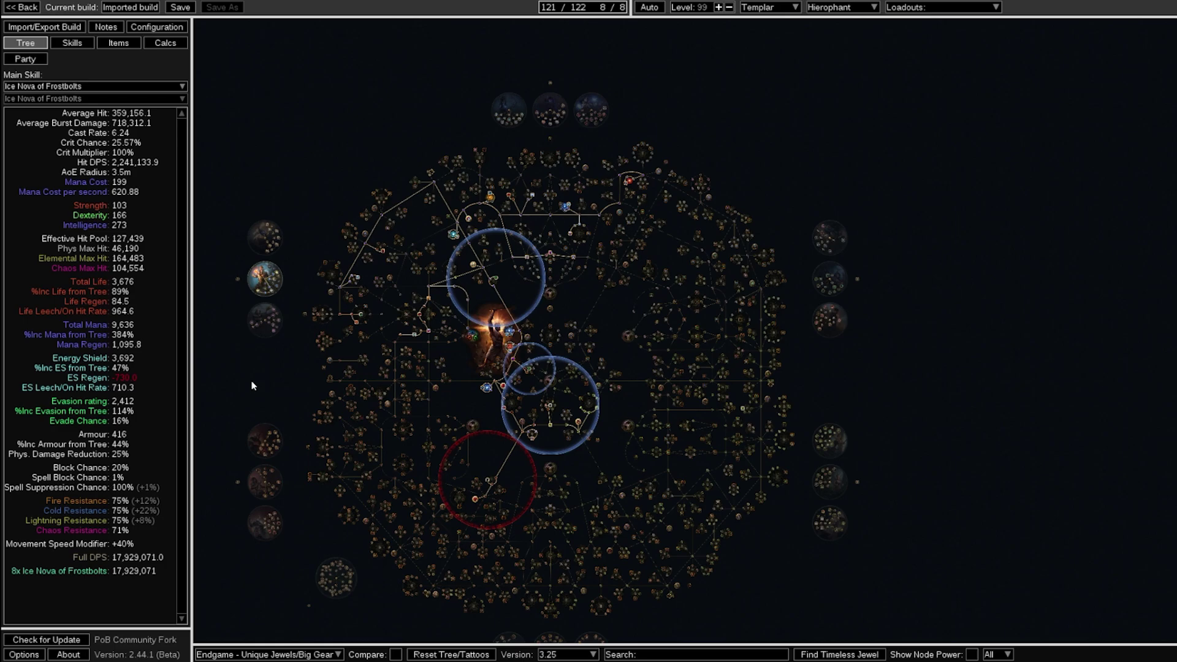
left_click(269, 652)
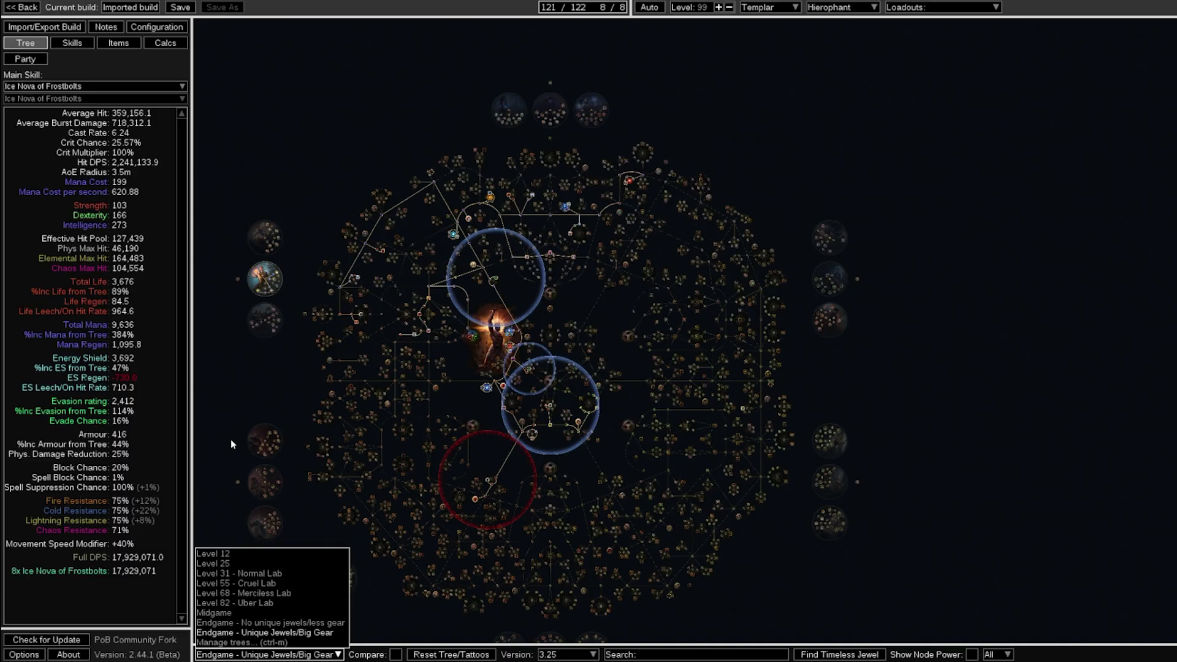
key("ctrl+i")
Step: Paste an account name, fetch its characters, and choose the level 100 Hardcore Inquisitor
left_click(471, 73)
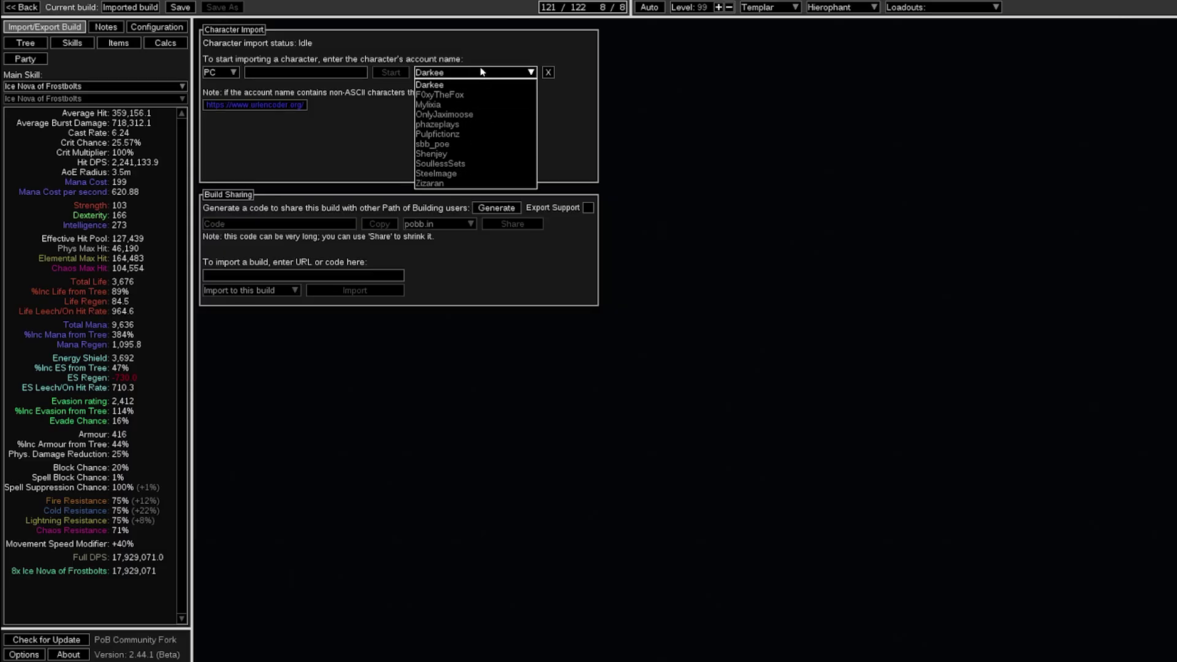
left_click(481, 71)
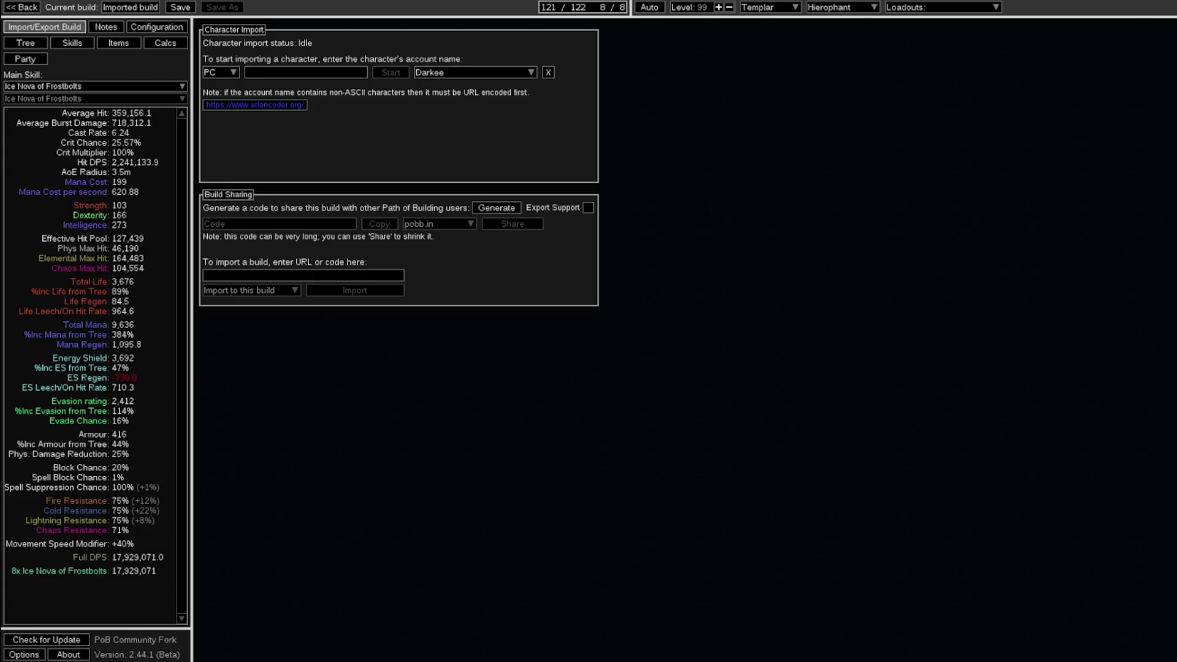
left_click(332, 73)
type("PoEDan79")
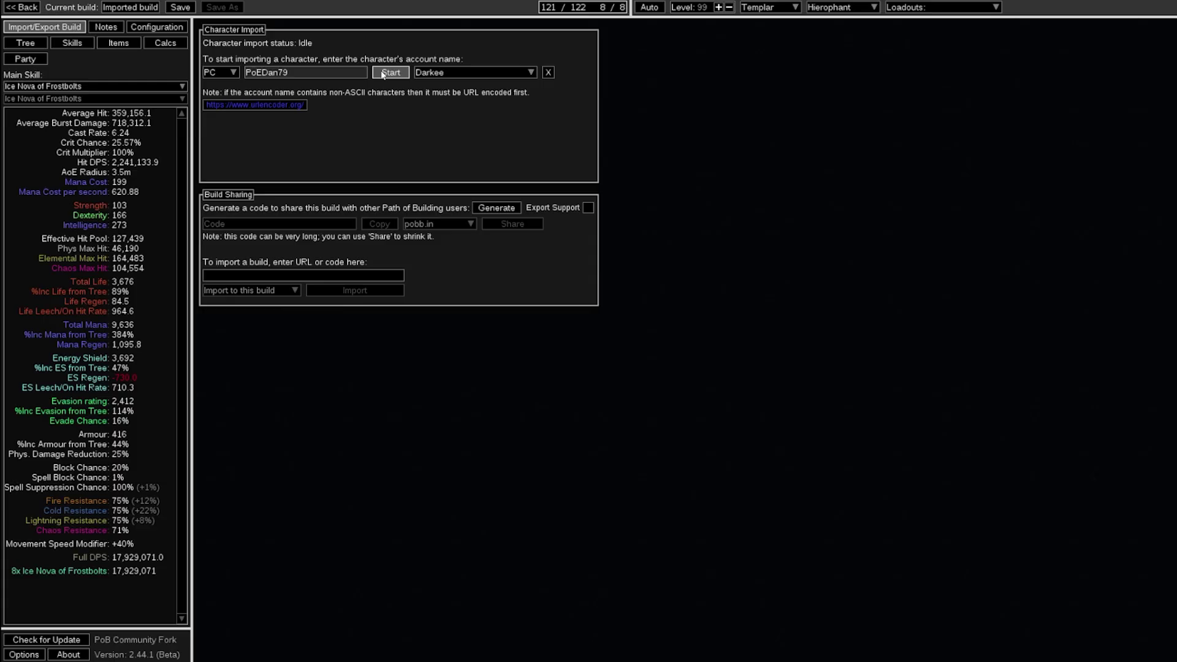
left_click(382, 73)
left_click(352, 83)
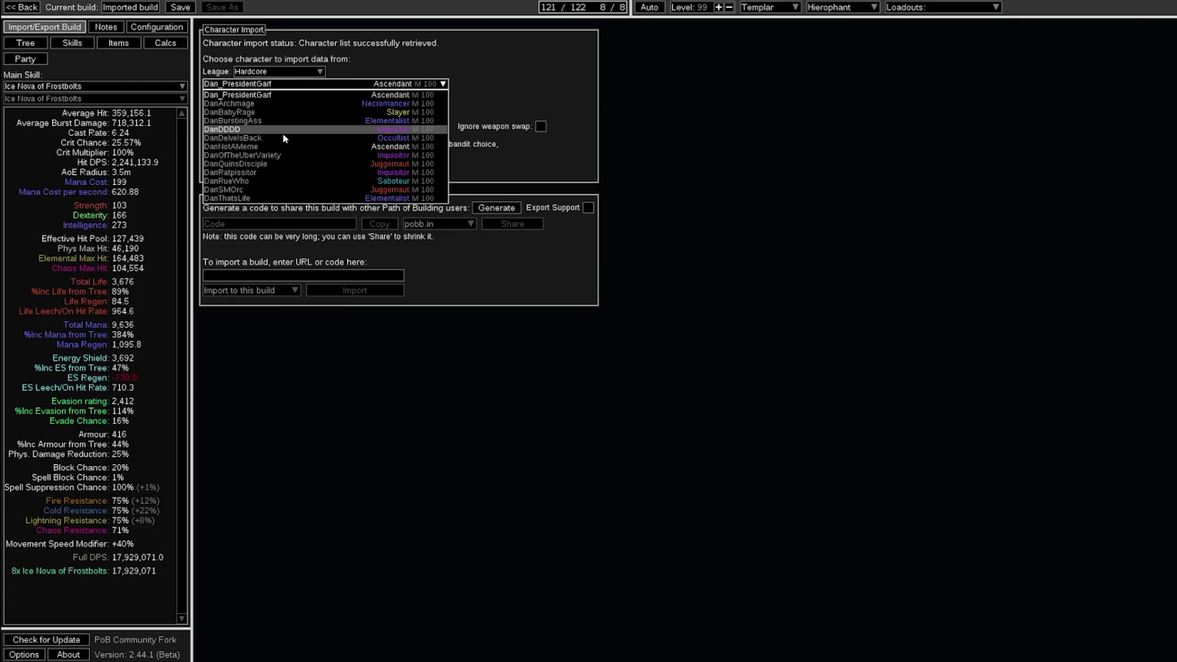
left_click(282, 130)
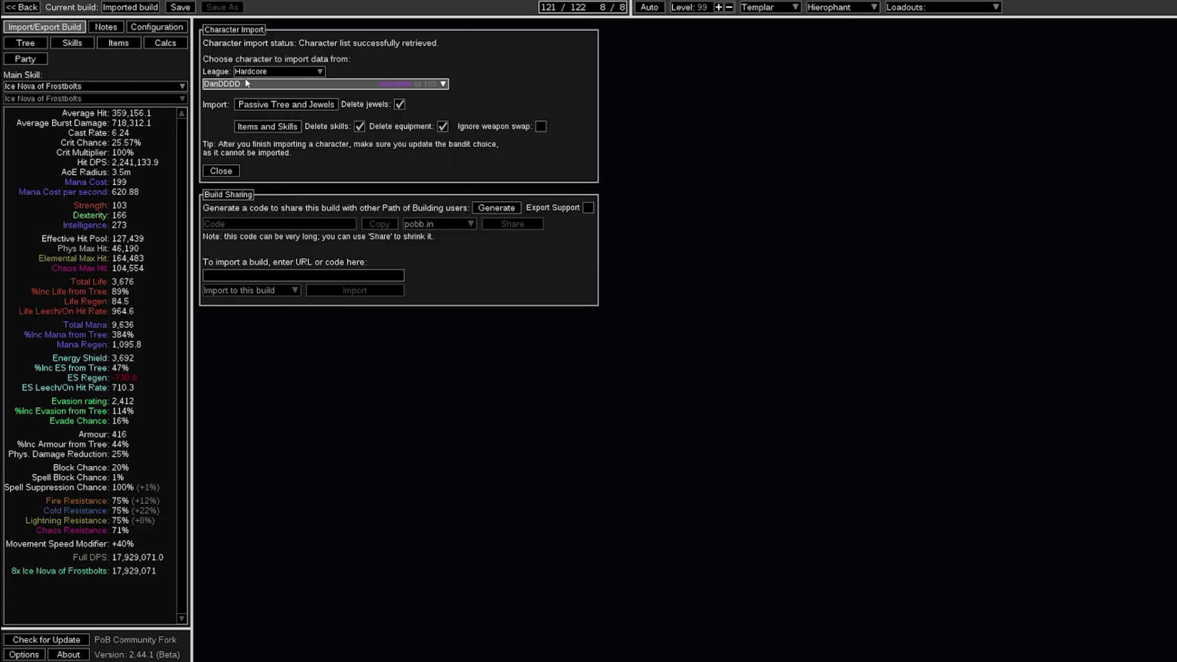
Step: Switch the passive tree between Level 12 and Endgame - Unique Jewels/Big Gear
left_click(25, 43)
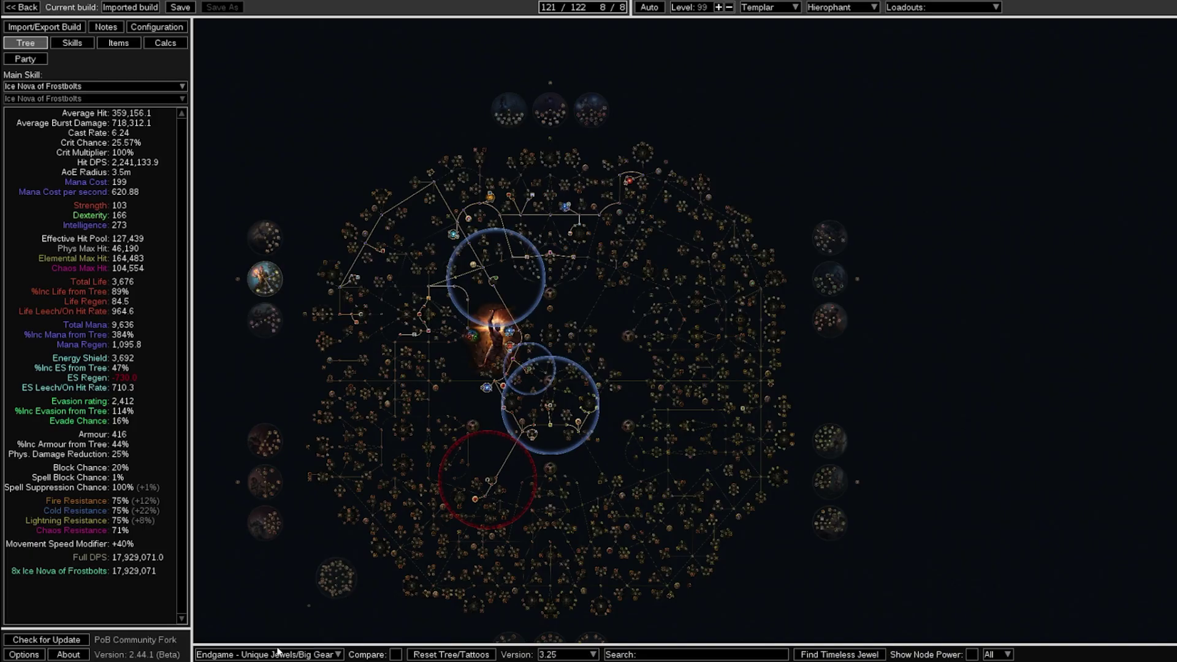
left_click(278, 653)
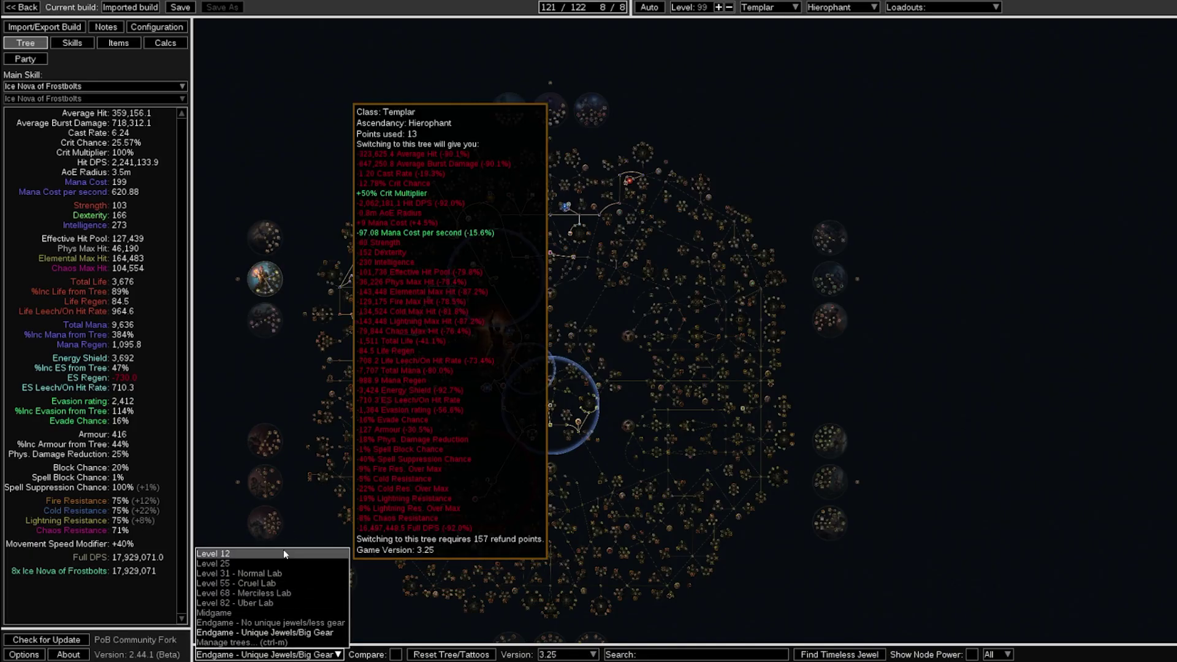
left_click(288, 545)
left_click(263, 641)
left_click(242, 553)
scroll(394, 349, "up", 3)
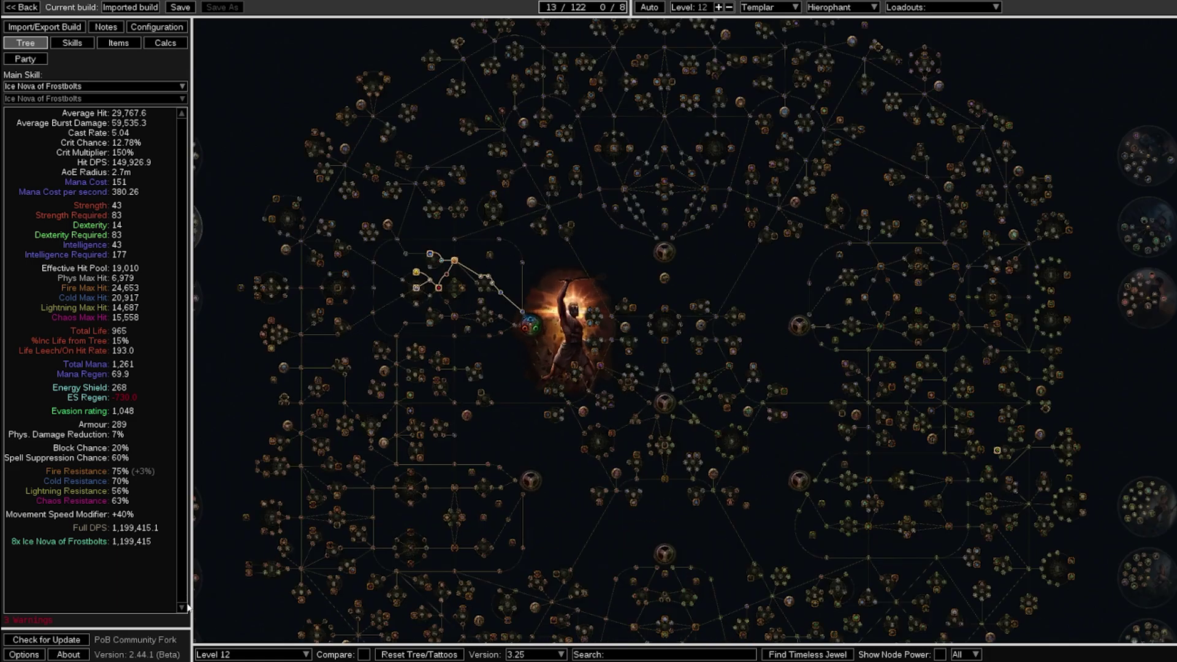
left_click(268, 654)
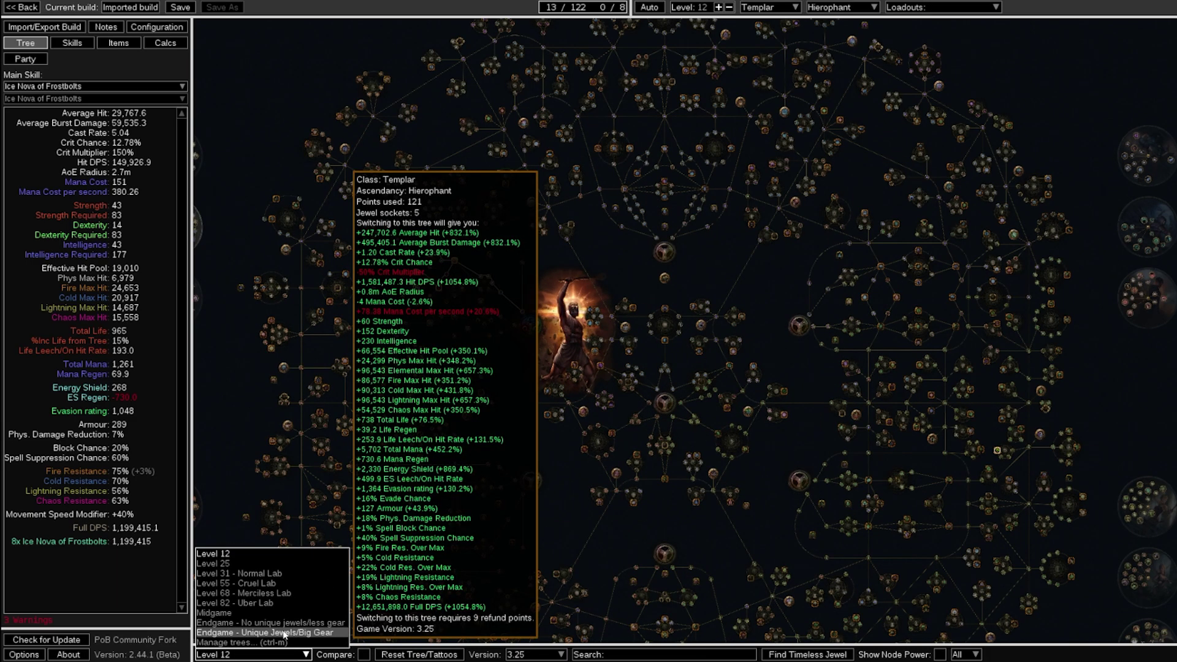
left_click(284, 632)
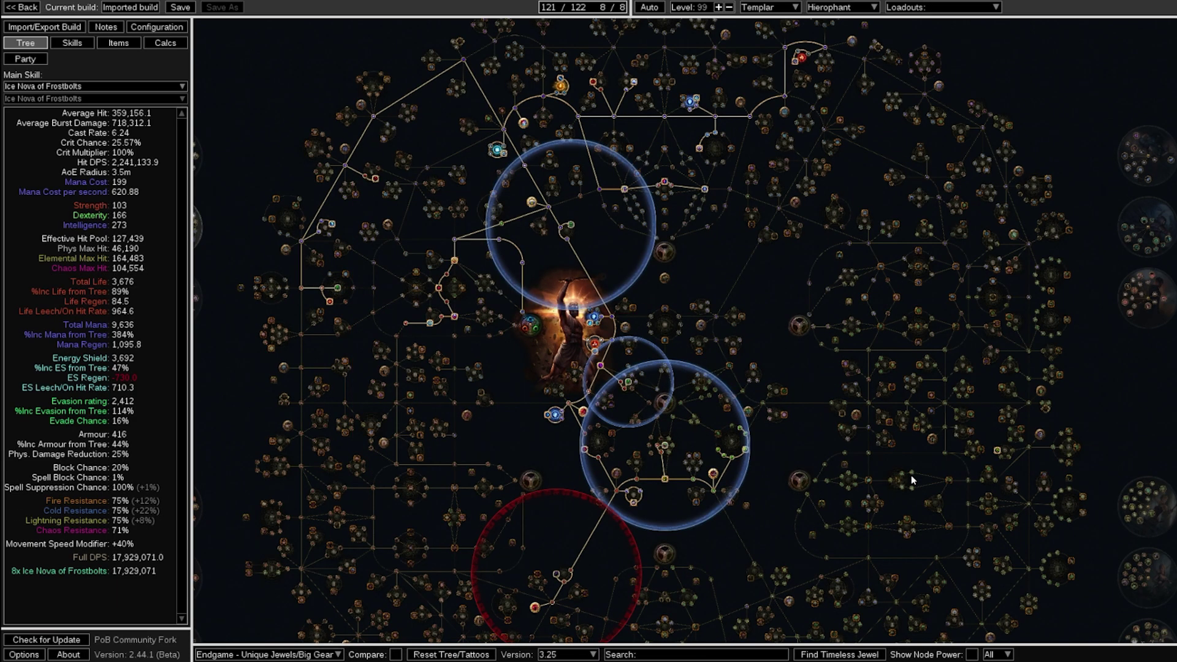
Step: Pan over the Endgame allocated nodes, then preview the Level 12 and Level 25 trees
scroll(709, 350, "down", 3)
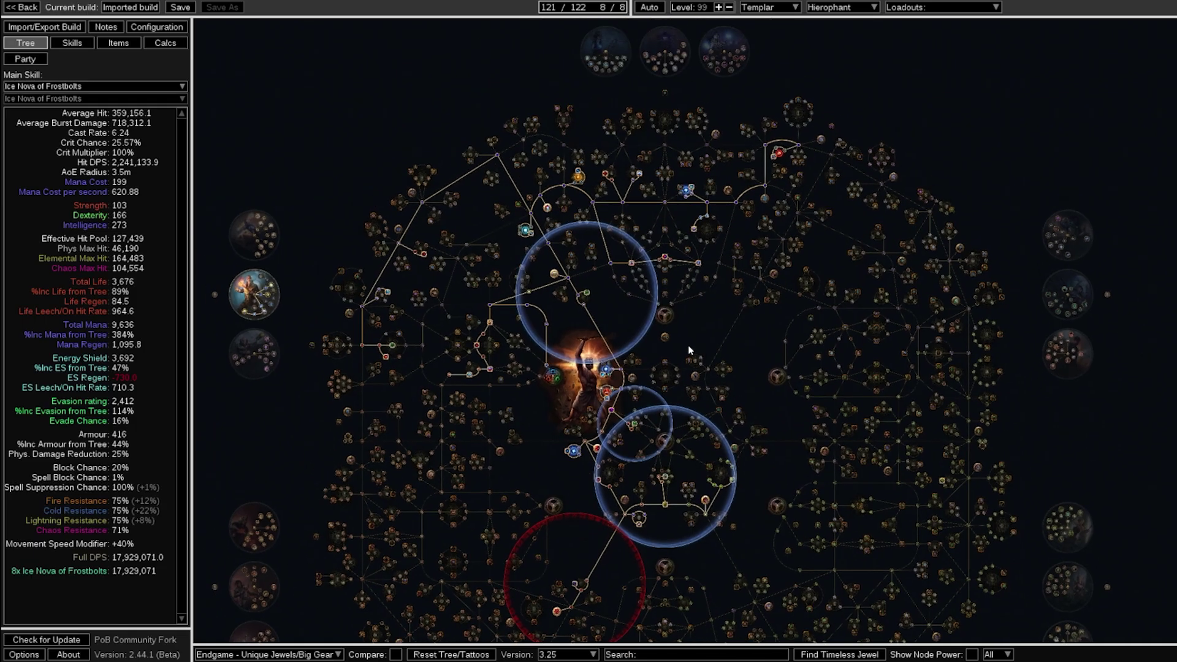
left_click_drag(688, 344, 612, 369)
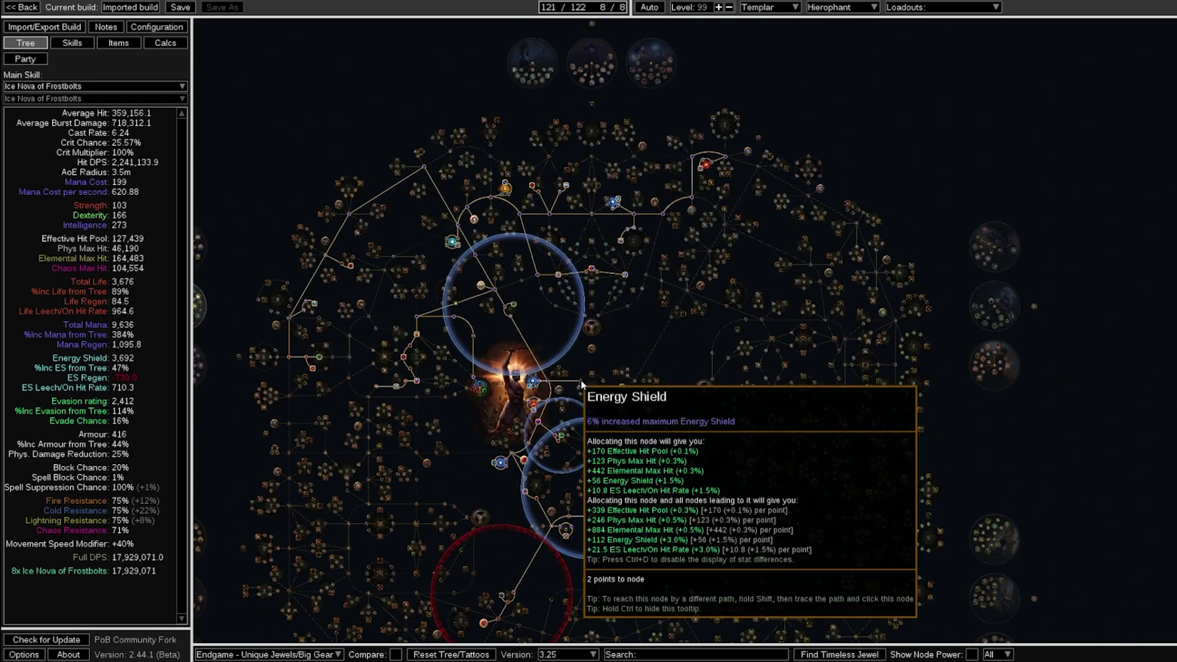
scroll(601, 352, "up", 1)
left_click(268, 654)
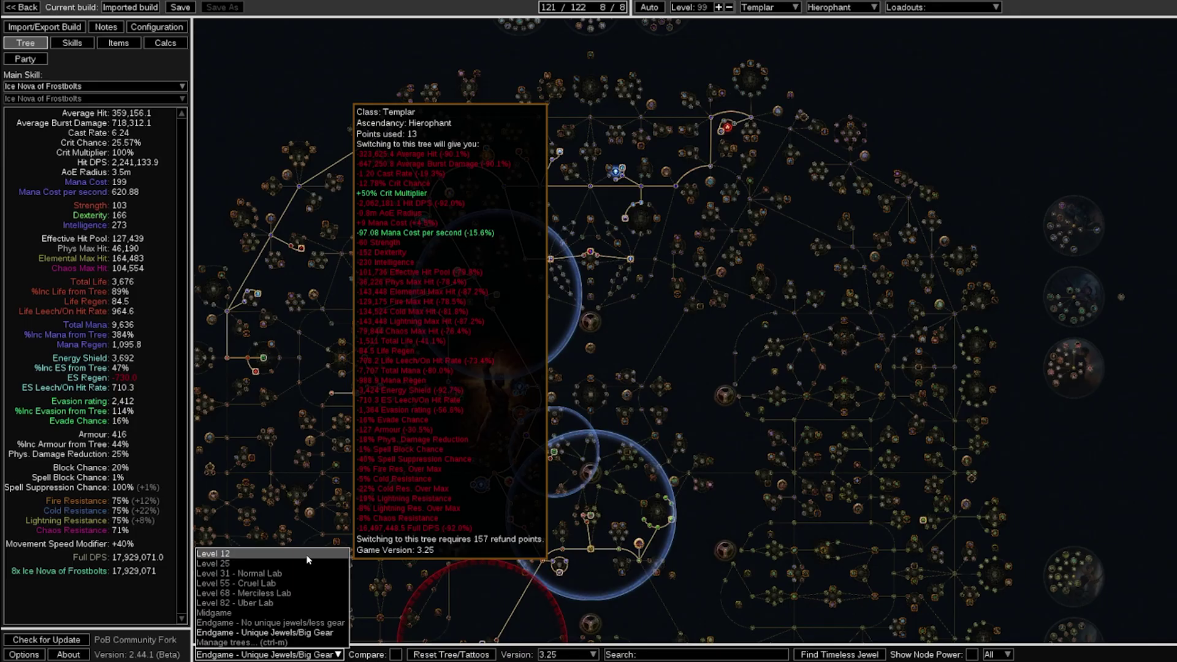
left_click(308, 555)
left_click(288, 654)
left_click(314, 563)
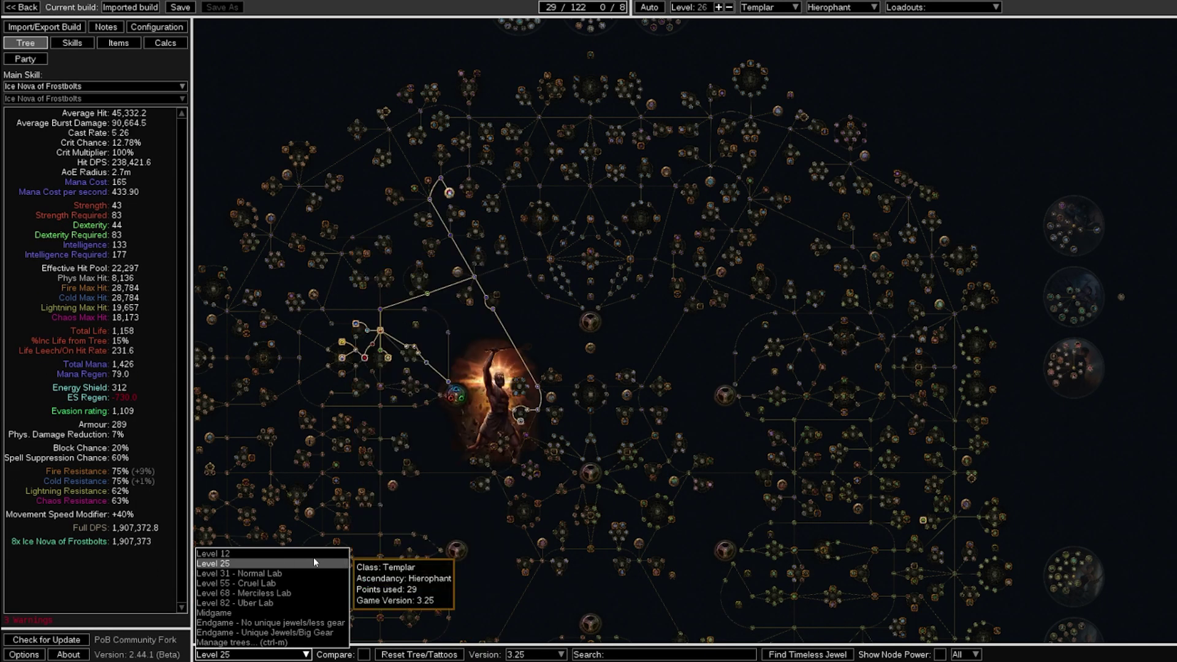
scroll(313, 557, "down", 1)
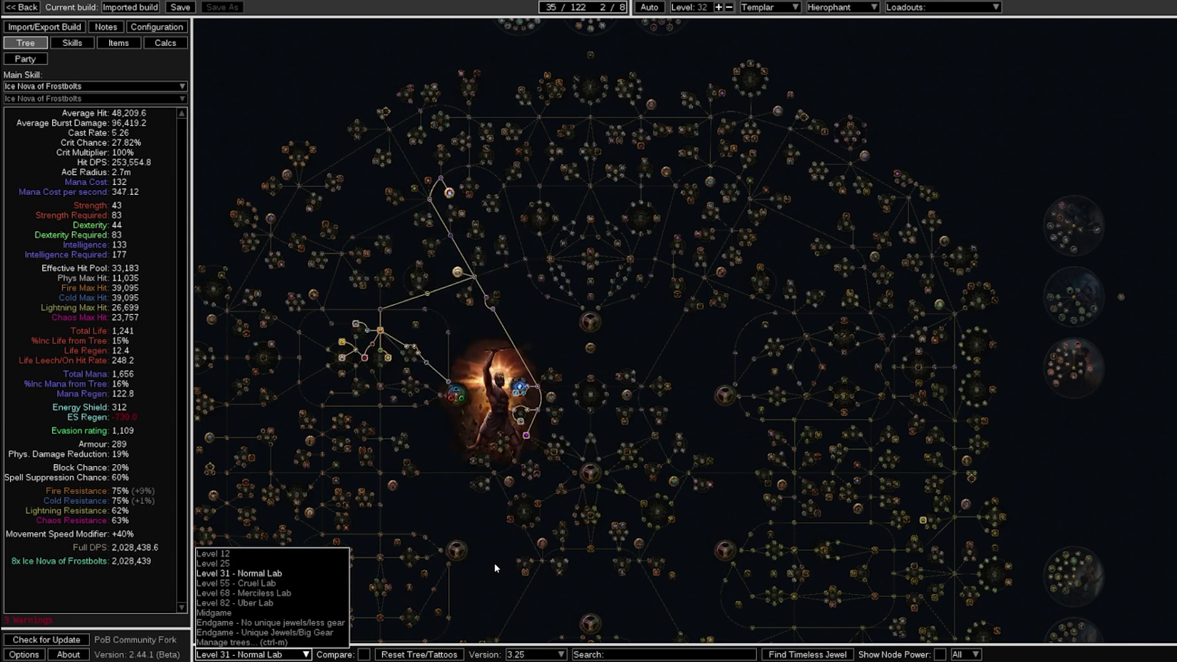
mouse_move(308, 582)
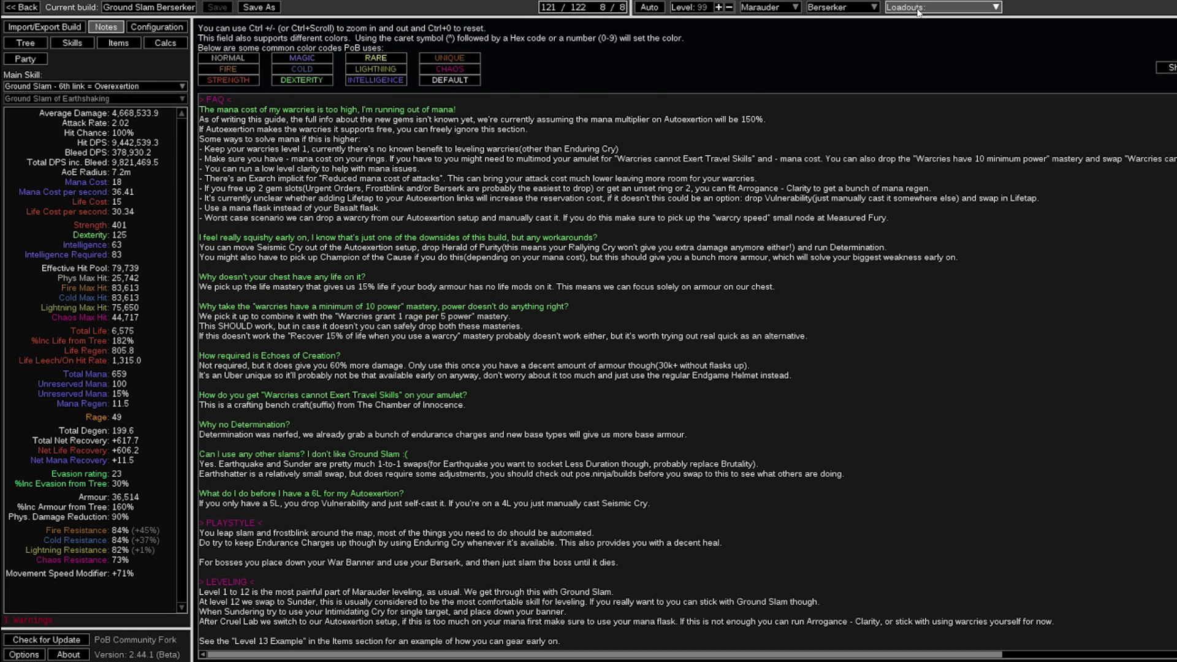
Step: Switch to the Early Game {5} loadout and view its passive tree
left_click(941, 10)
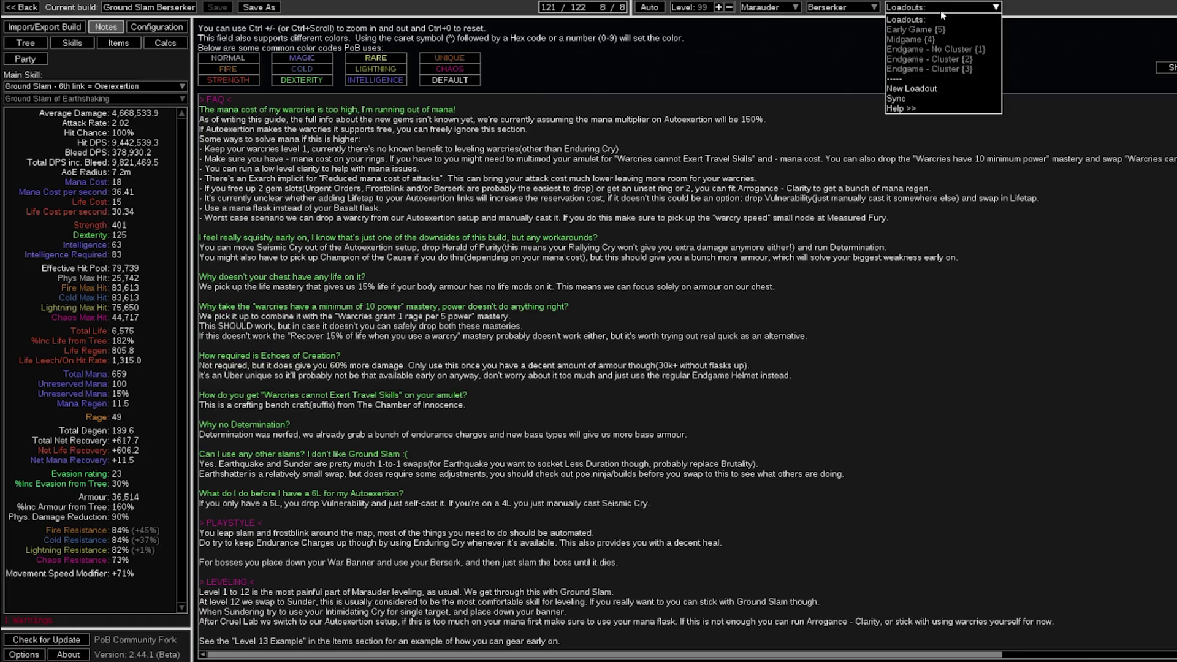
left_click(941, 29)
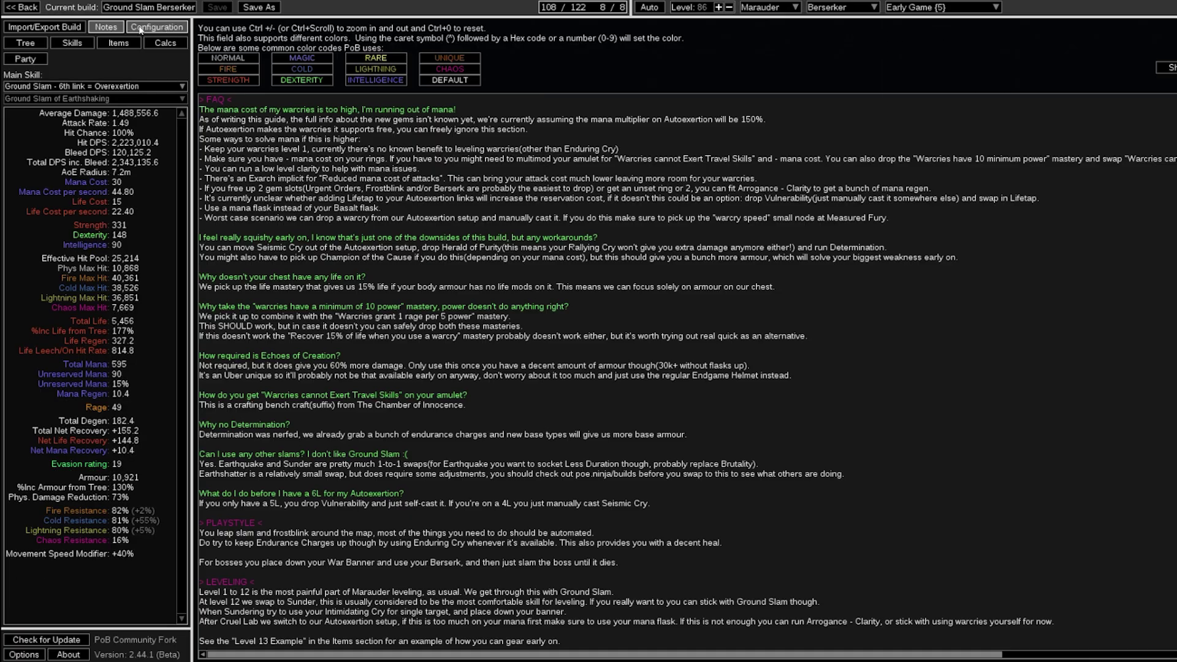
left_click(25, 43)
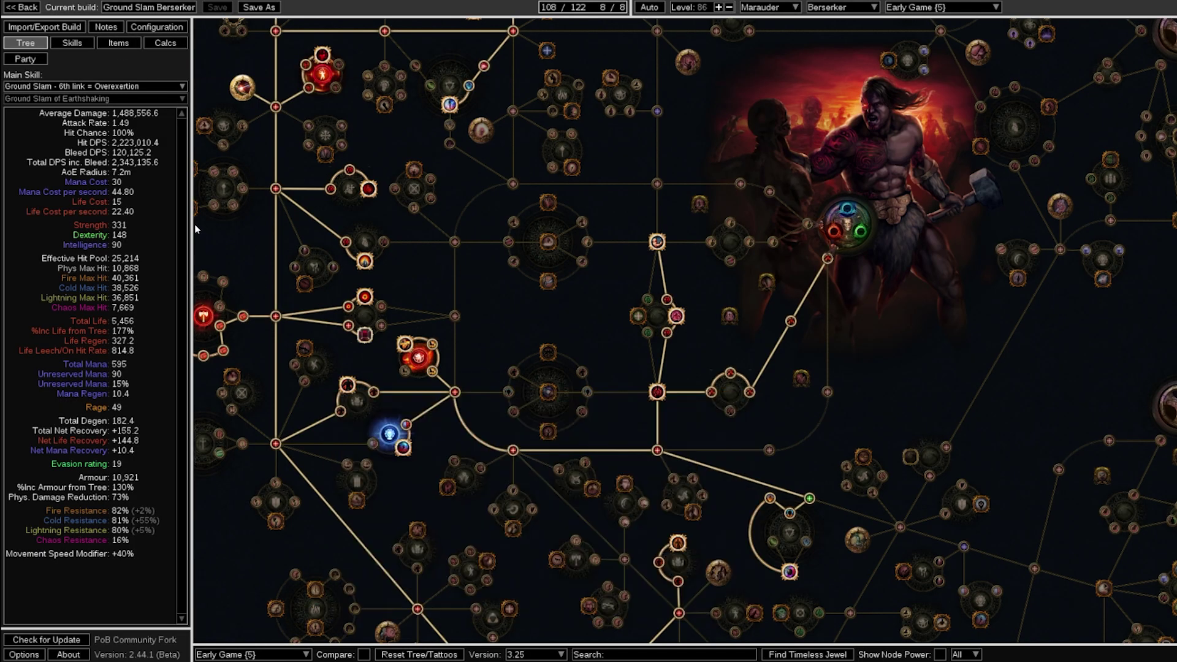
scroll(772, 194, "down", 5)
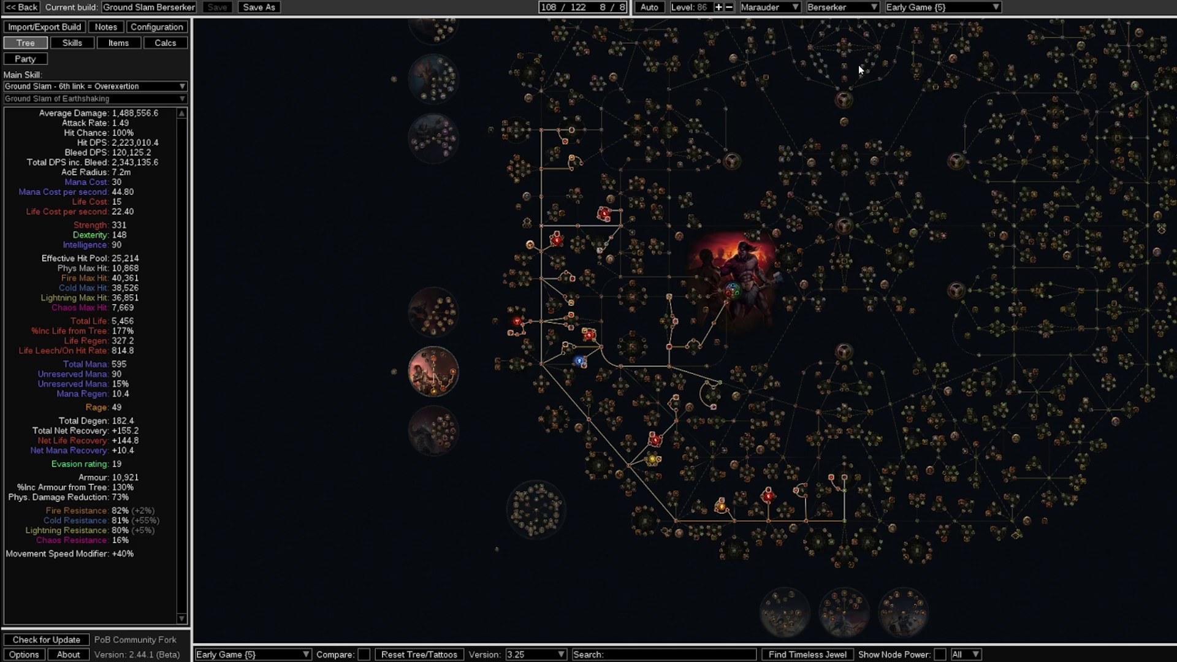
Step: Review its gear and skill gems, keeping the Maps {1,2,4,5} skill set
left_click(932, 7)
left_click(113, 48)
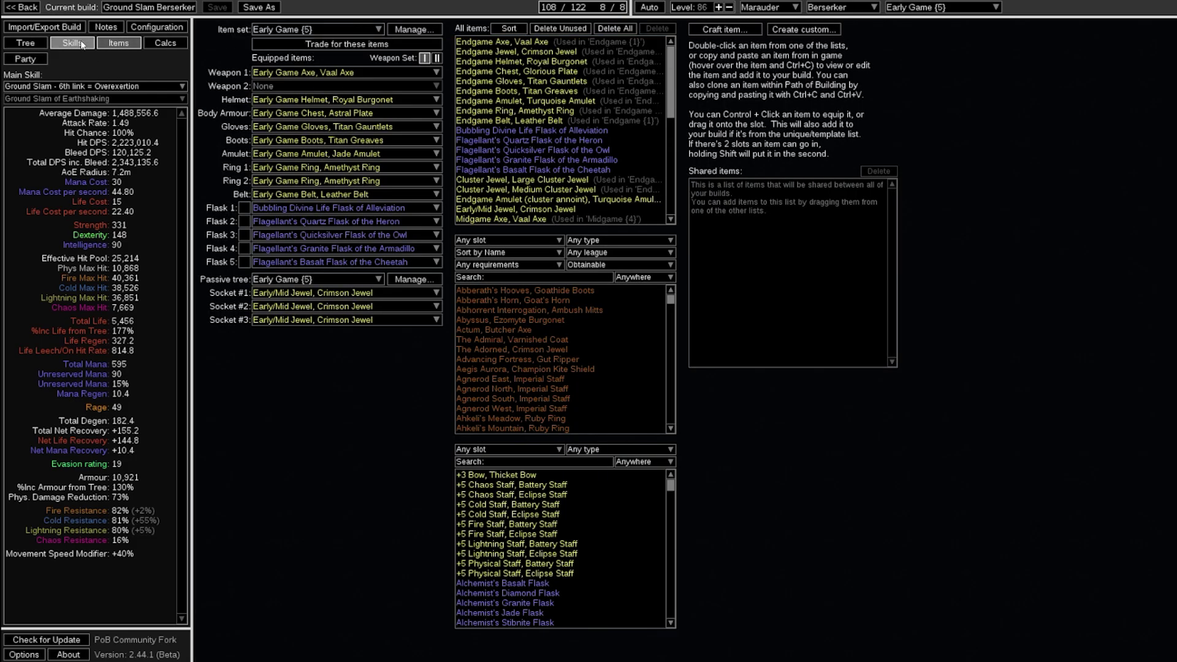
left_click(73, 43)
left_click(299, 32)
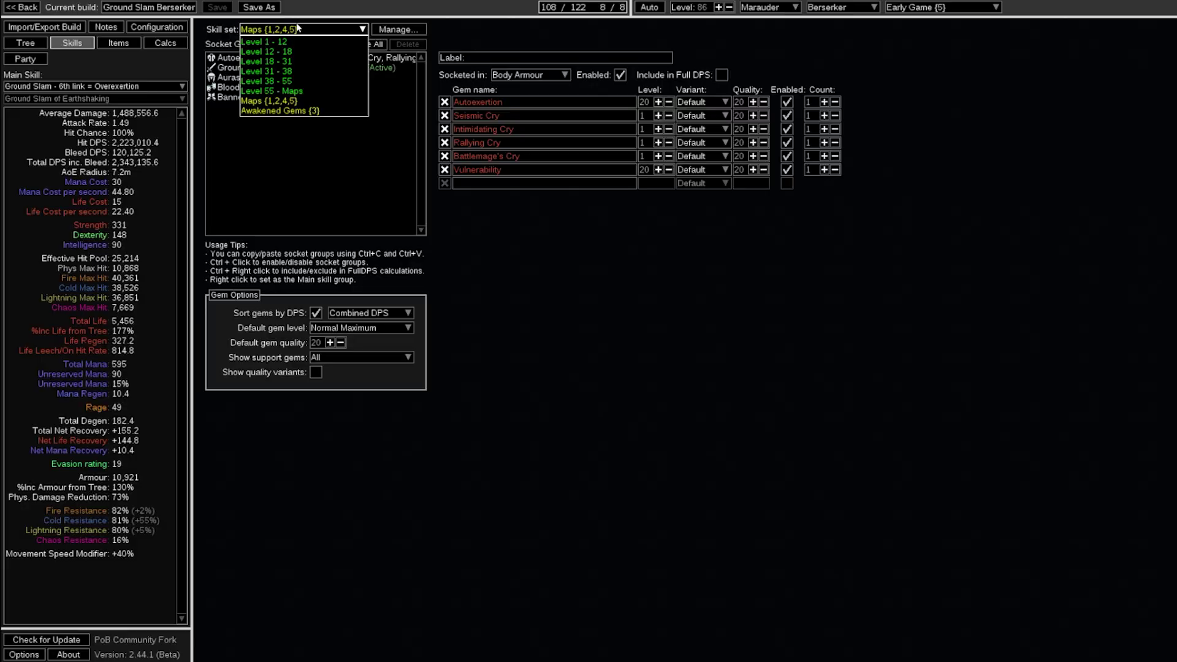
left_click(285, 30)
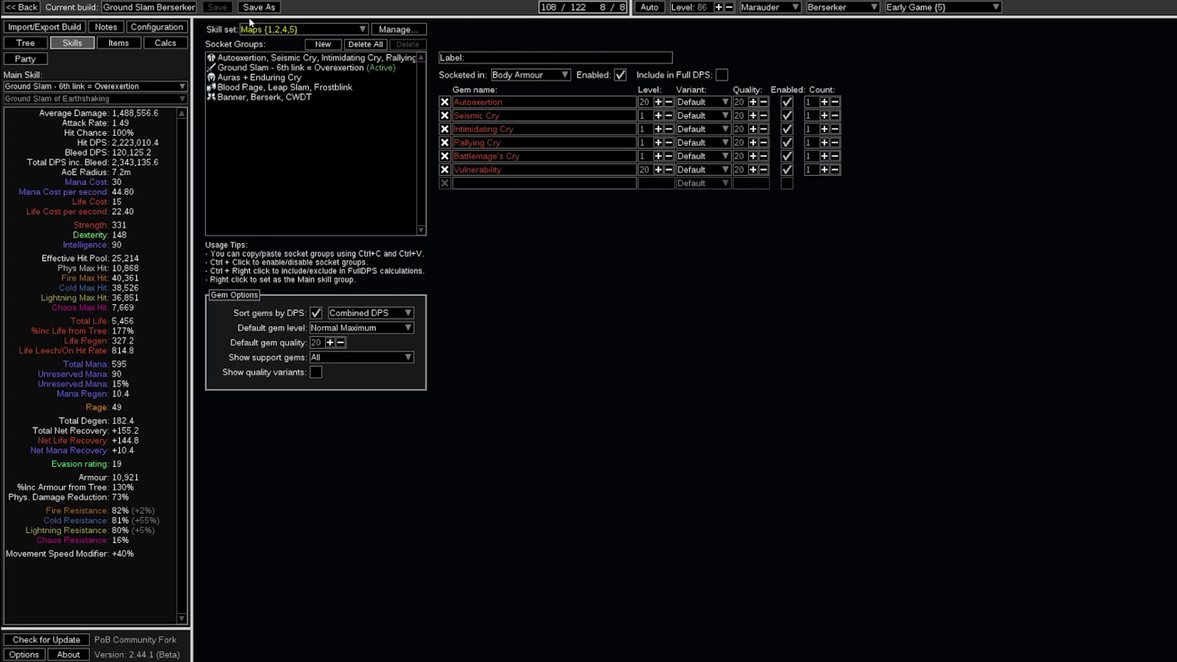
Step: Switch to the Endgame - No Cluster {1} loadout and glance at its items, tree and gems
left_click(938, 7)
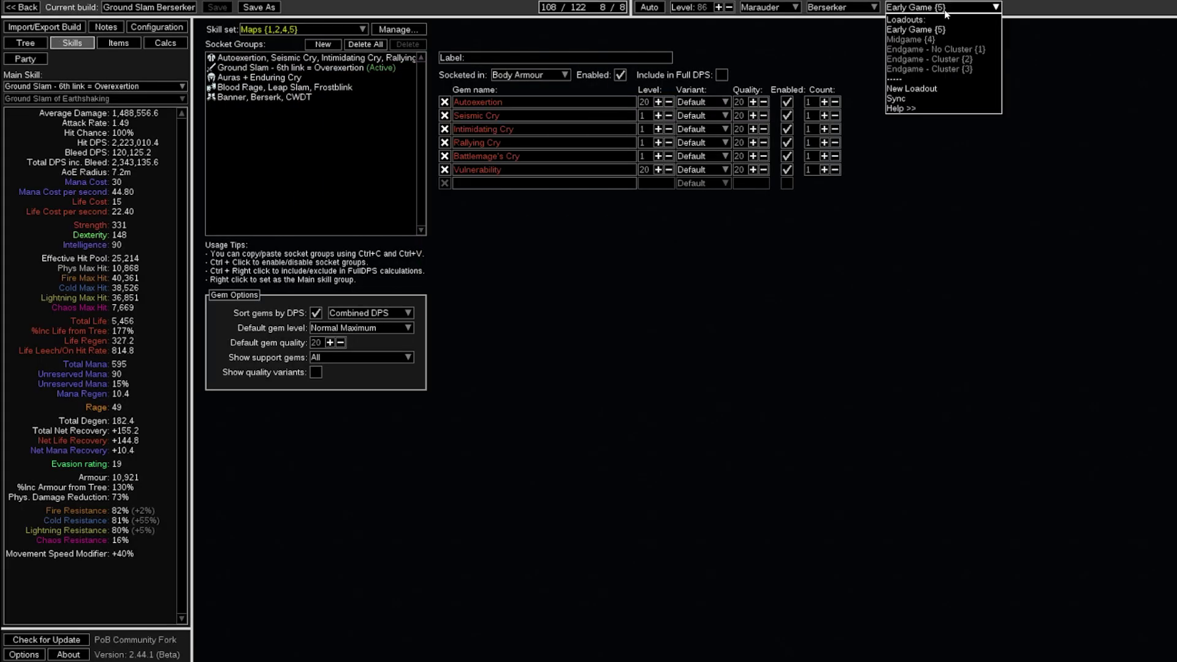
left_click(954, 54)
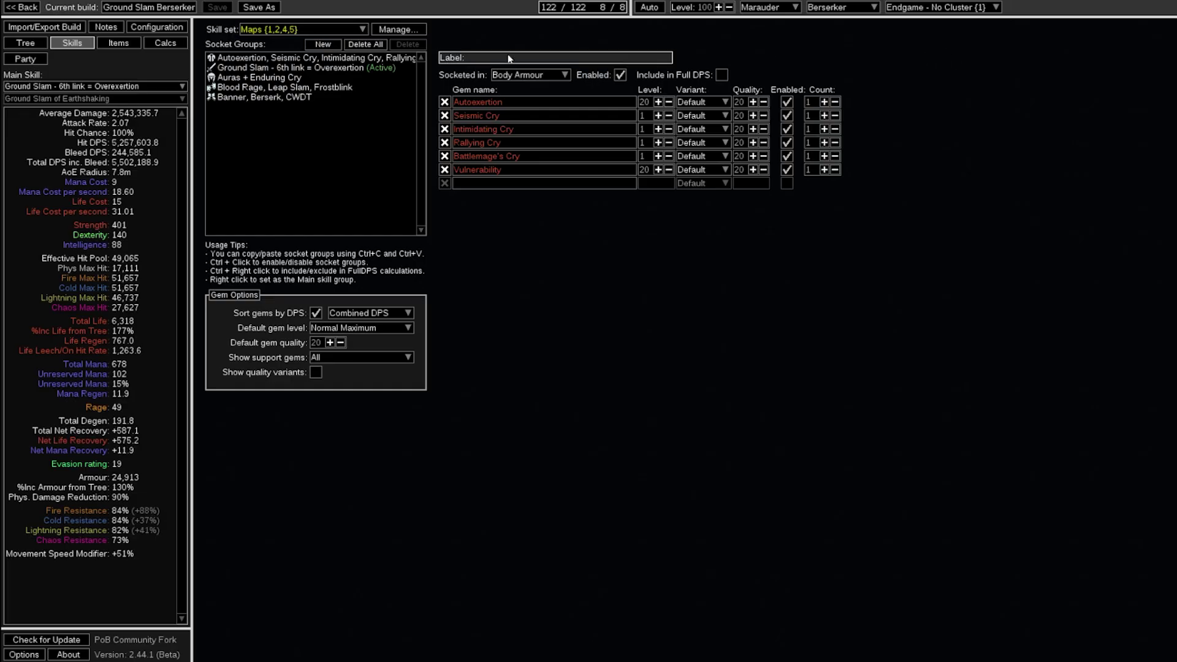
left_click(106, 43)
left_click(25, 42)
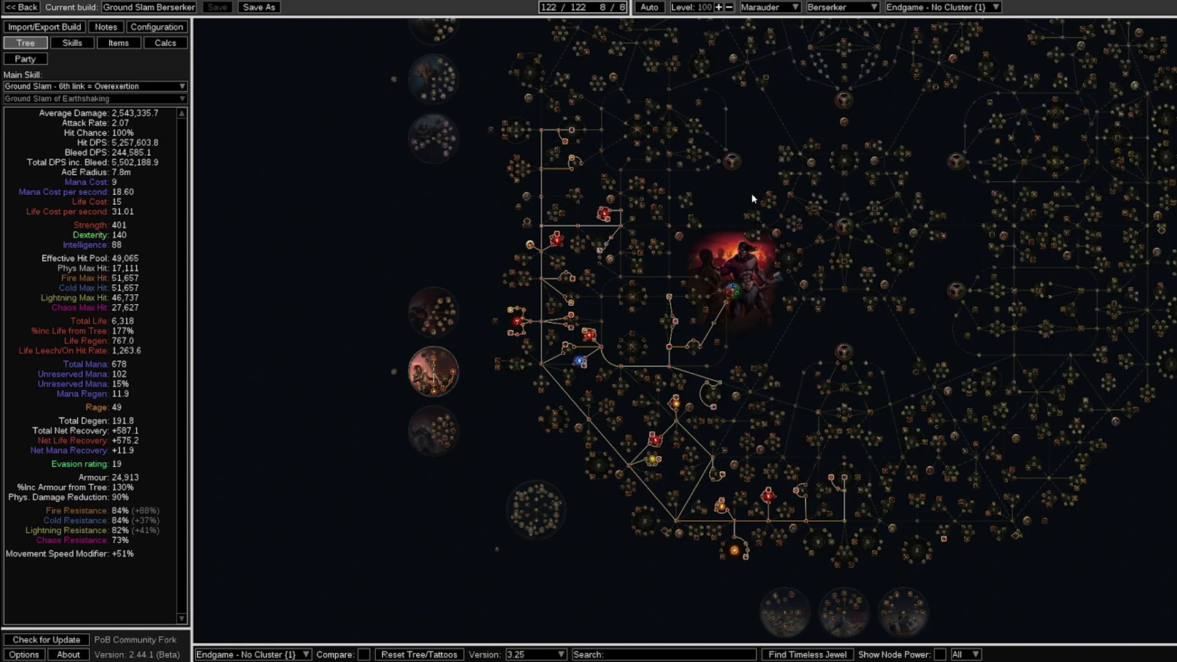
left_click(72, 43)
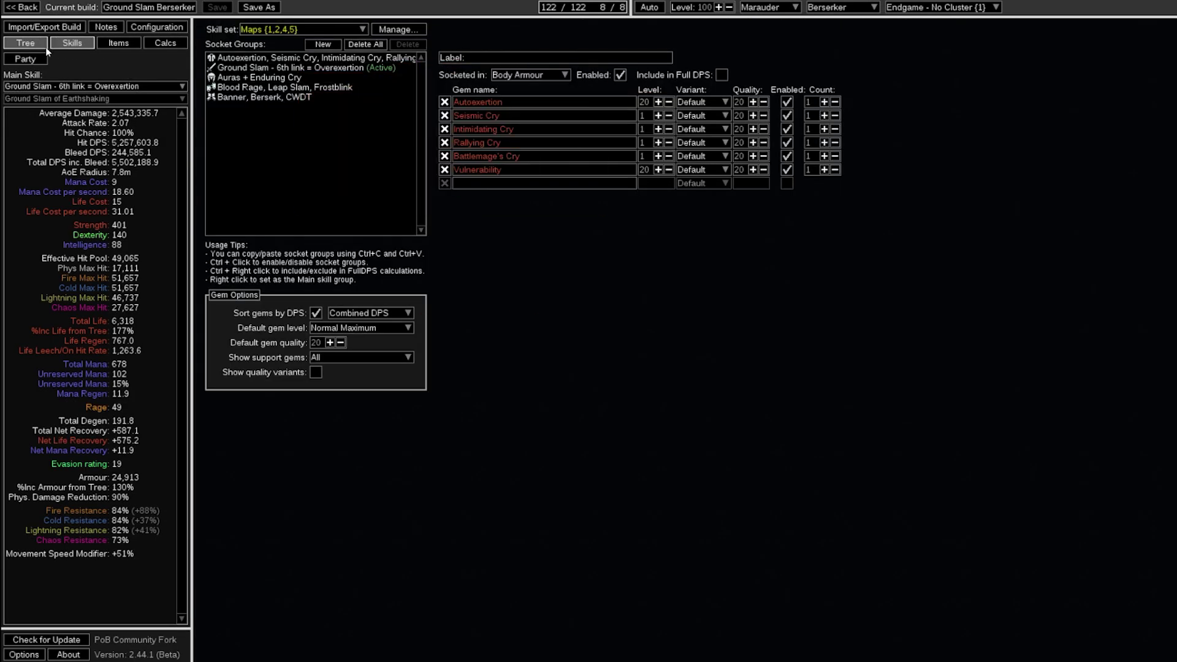
Step: Inspect the endgame passive tree nodes and skill gem setup
left_click(25, 43)
scroll(417, 196, "down", 1)
scroll(280, 127, "down", 1)
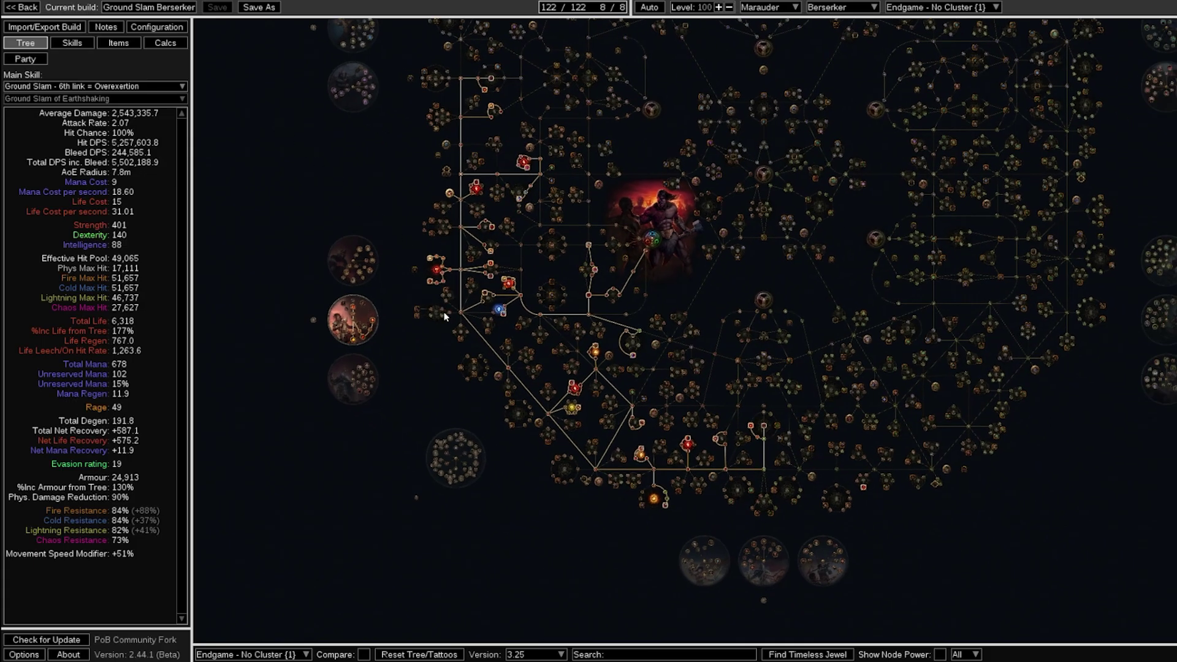
left_click(72, 43)
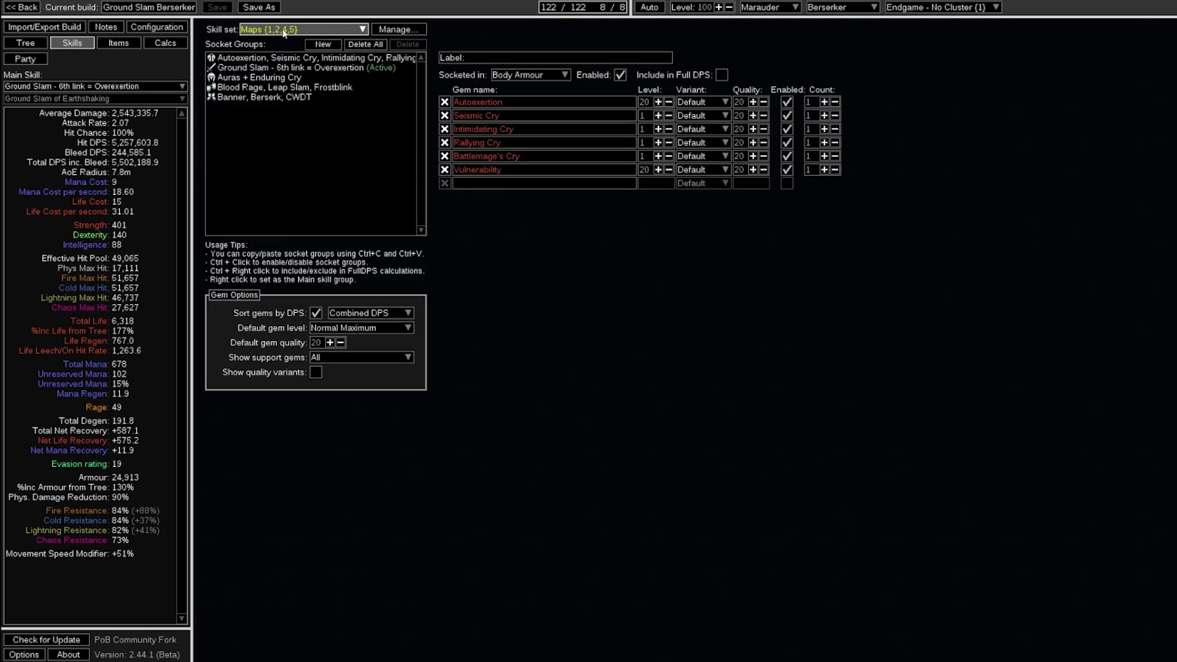
left_click(26, 43)
left_click_drag(377, 145, 358, 274)
left_click_drag(344, 356, 320, 216)
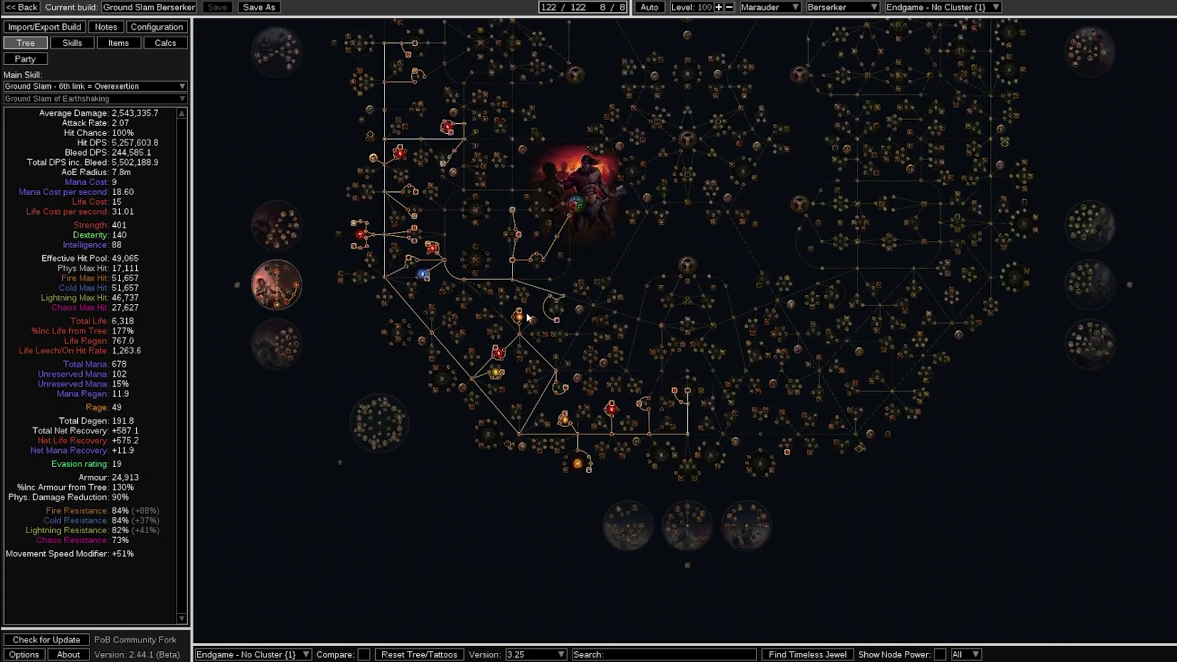
Step: Compare the endgame gear against the tree, then return to the skill gems
left_click(119, 45)
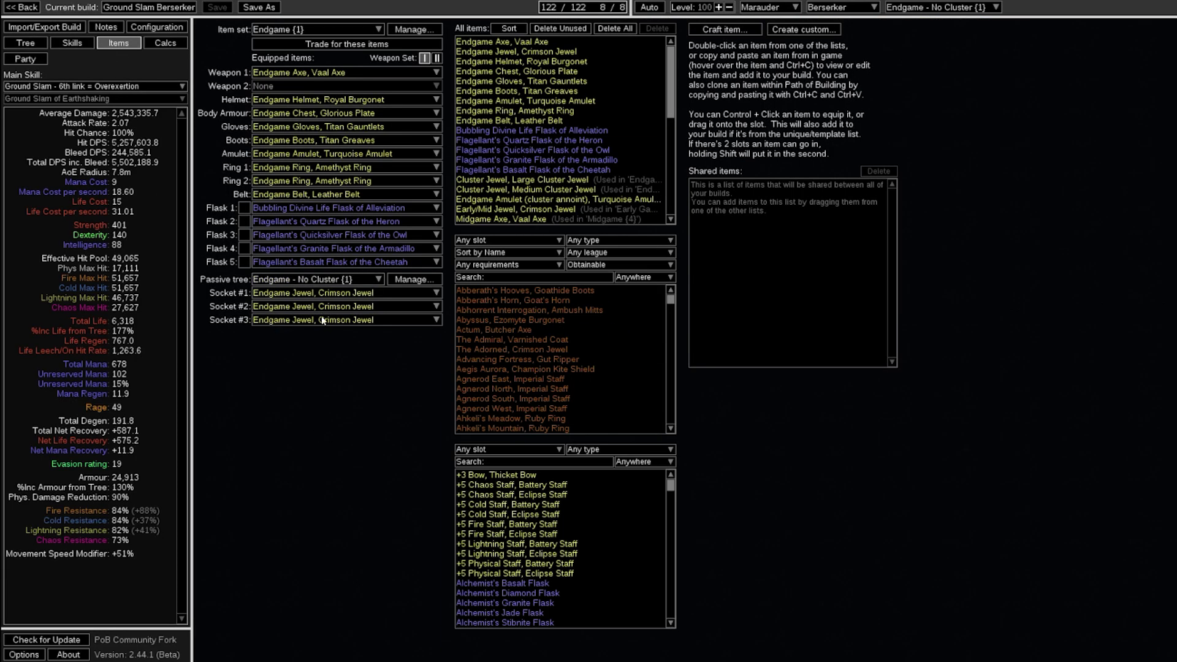
left_click(25, 43)
left_click_drag(380, 478, 506, 423)
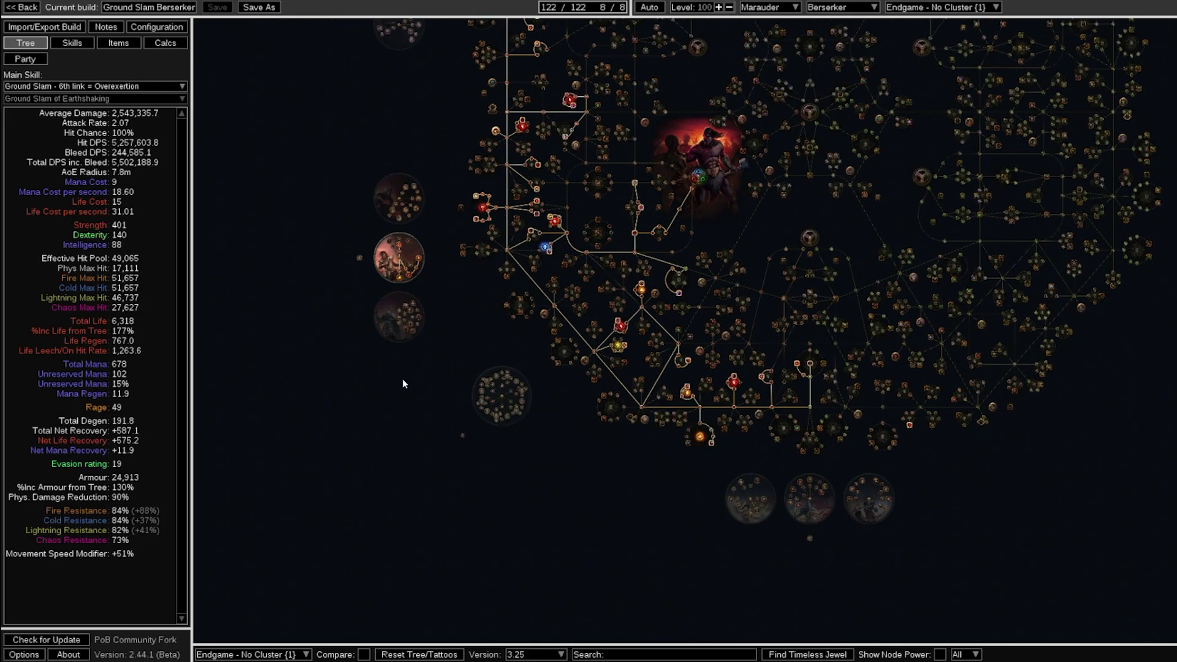
left_click(72, 43)
left_click(303, 30)
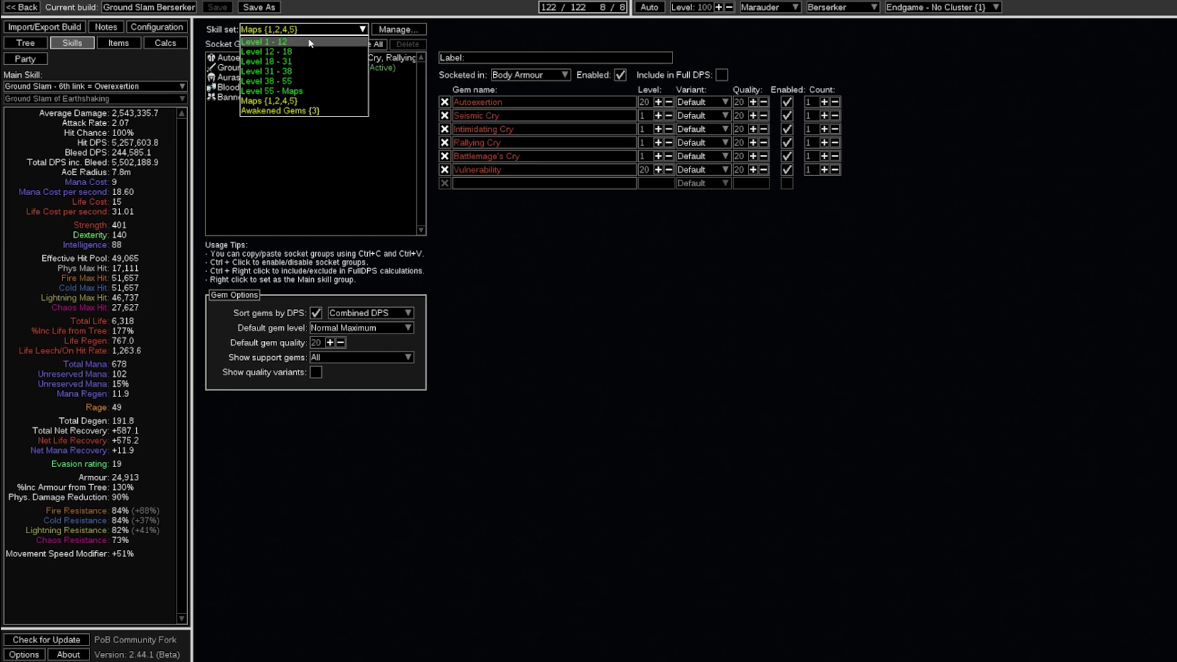
Step: Select the Level 1 - 12 skill set and briefly compare it with Level 12 - 18
left_click(310, 43)
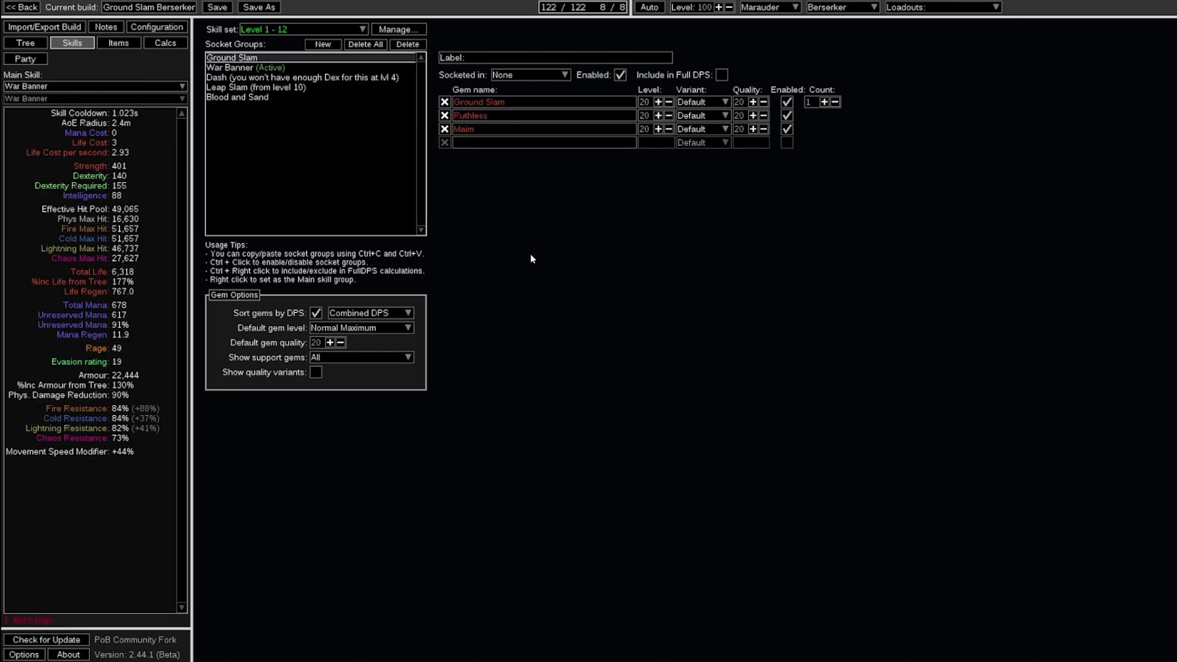
key("Down")
key("Down")
key("Down")
key("Up")
key("Up")
key("Up")
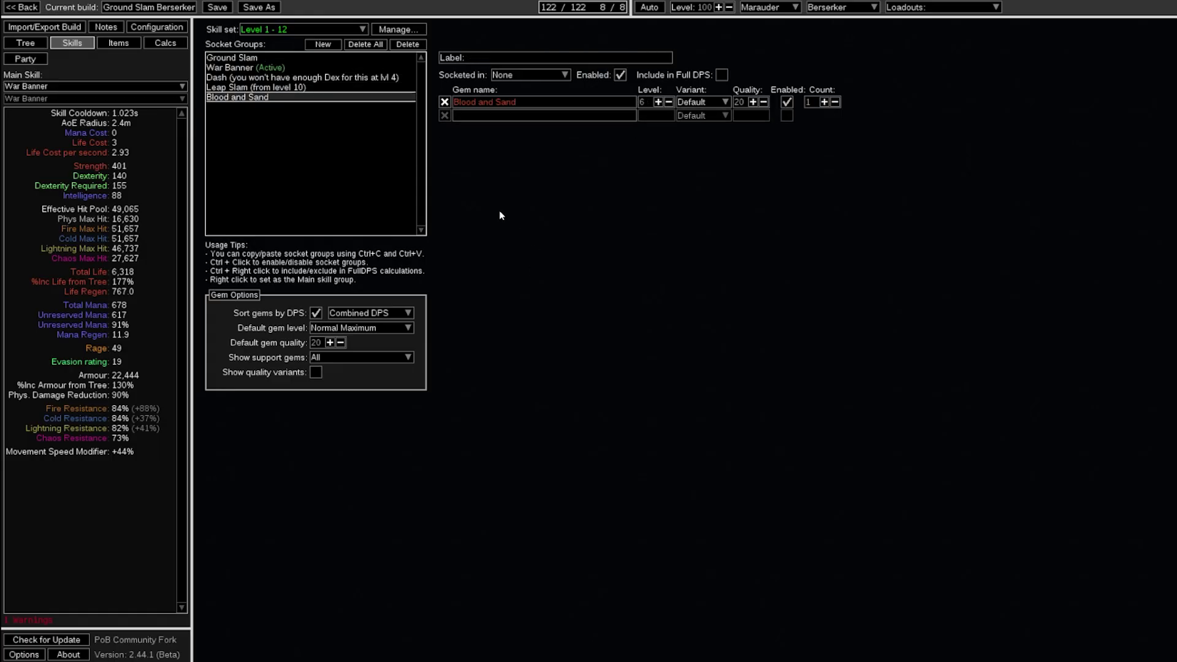
left_click(276, 30)
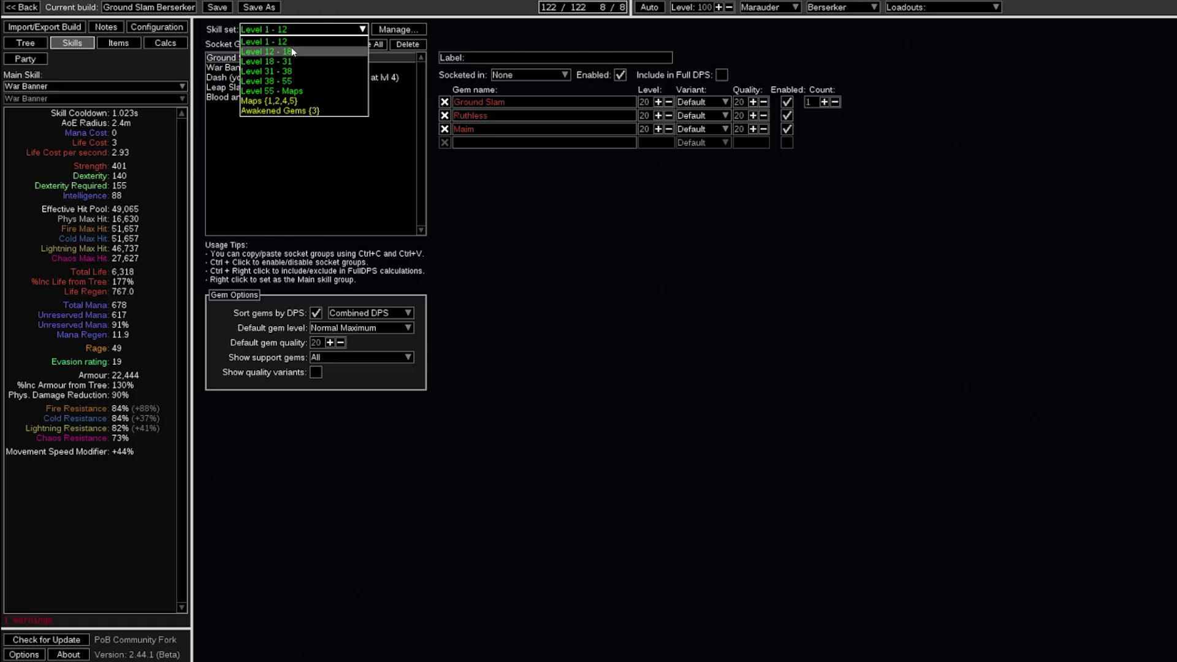
left_click(292, 51)
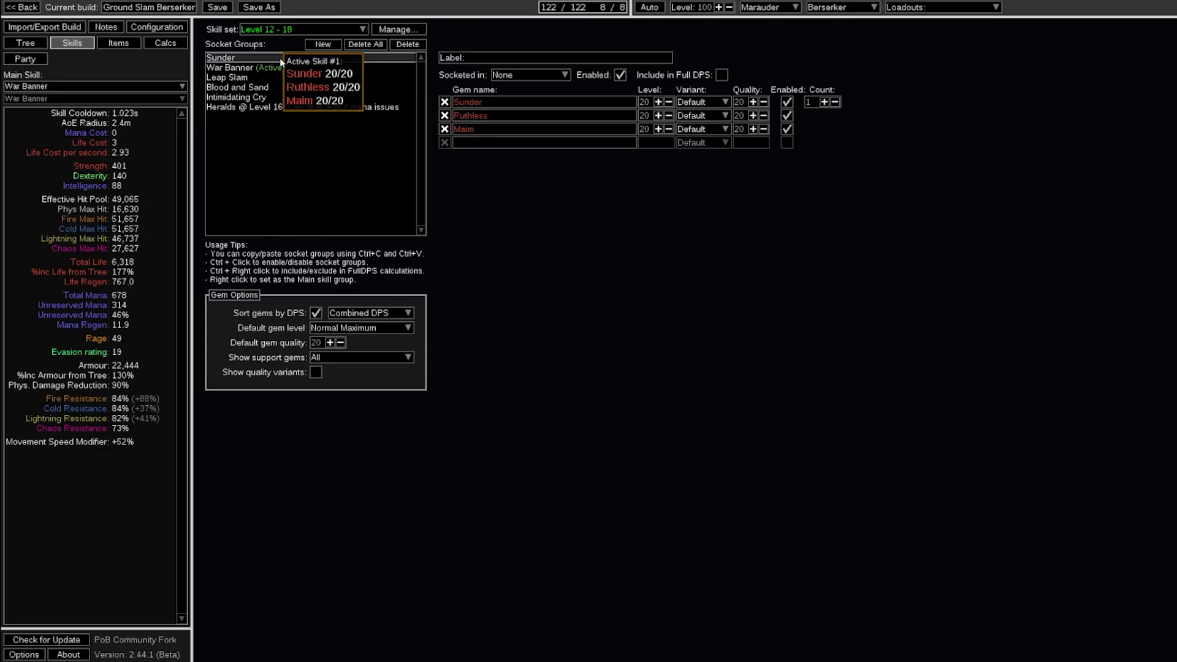
scroll(275, 32, "up", 1)
left_click(275, 32)
left_click(267, 38)
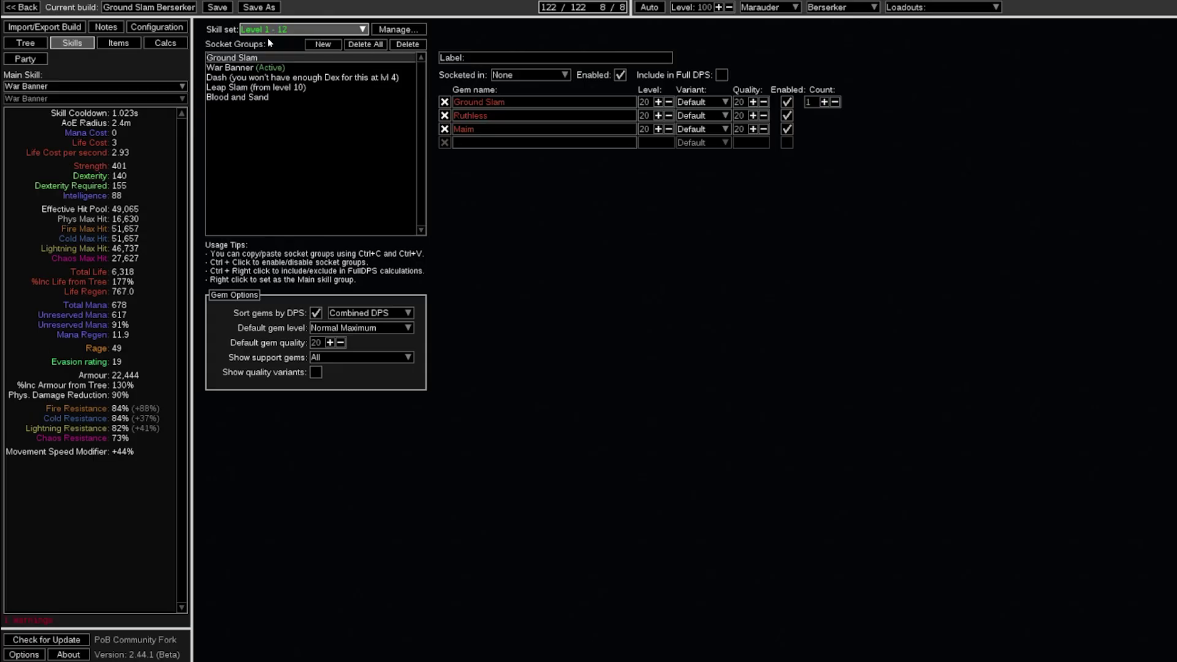
Step: Browse Level 12 - 18 groups (War Banner, Intimidating Cry, Heralds, Sunder), then return to Level 1 - 12
left_click(301, 29)
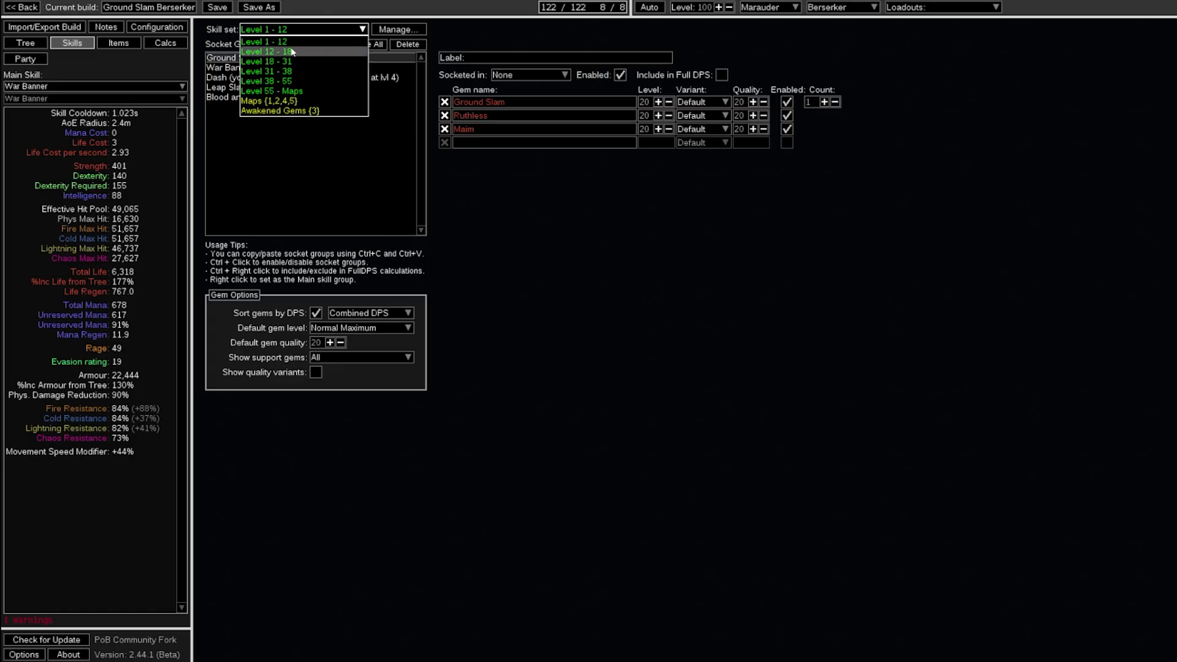
left_click(294, 49)
left_click(277, 66)
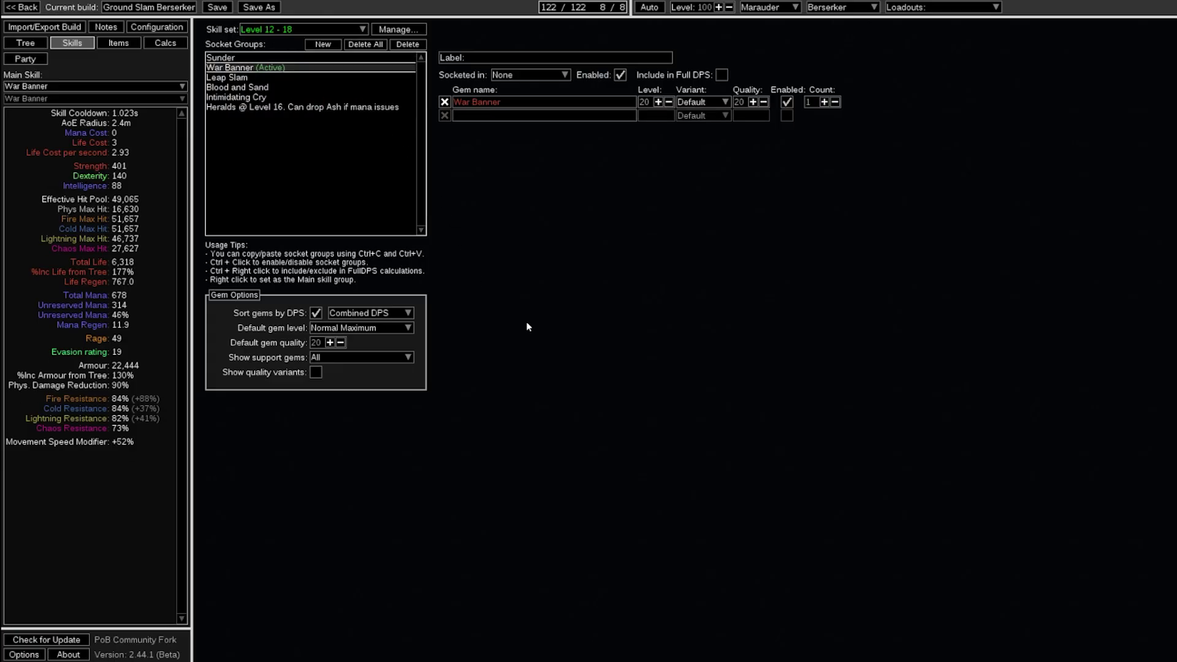
key("Down")
key("Down")
key("Down")
key("Down")
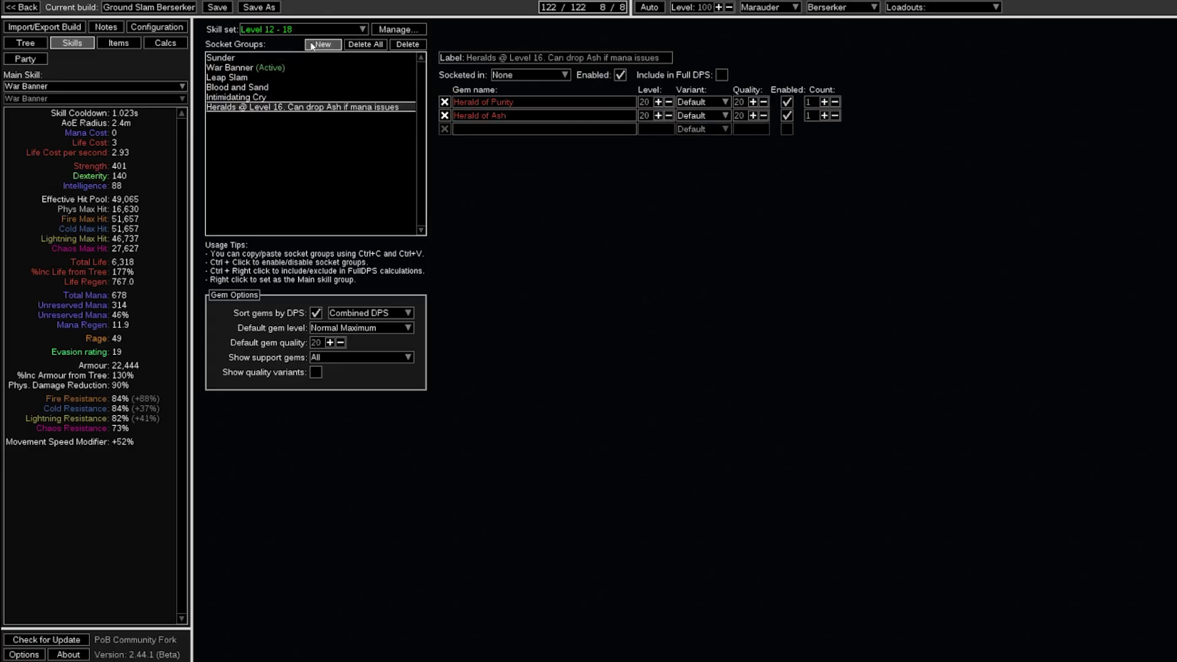
left_click(300, 30)
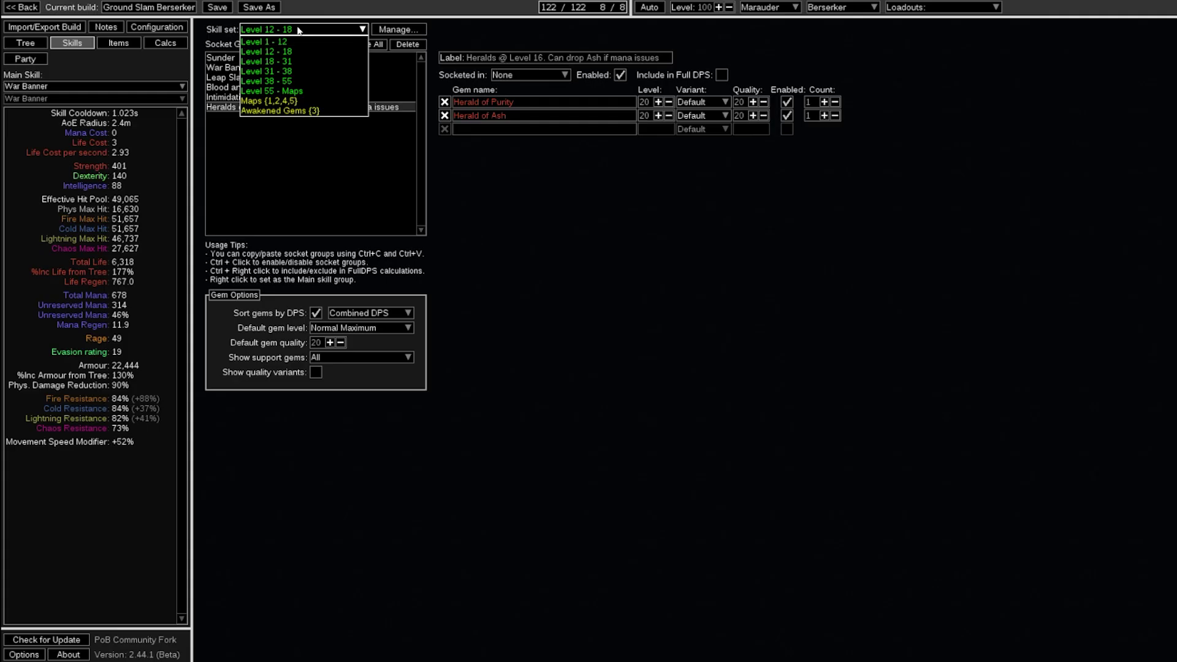
key("Escape")
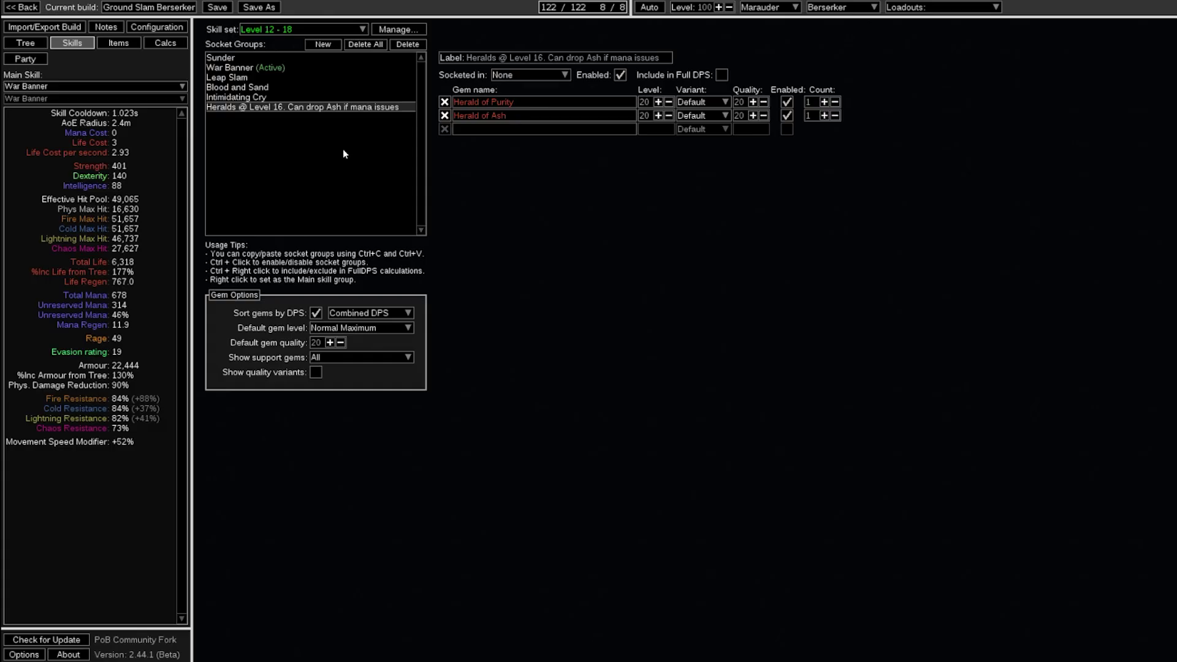
left_click(264, 57)
left_click(292, 29)
left_click(272, 40)
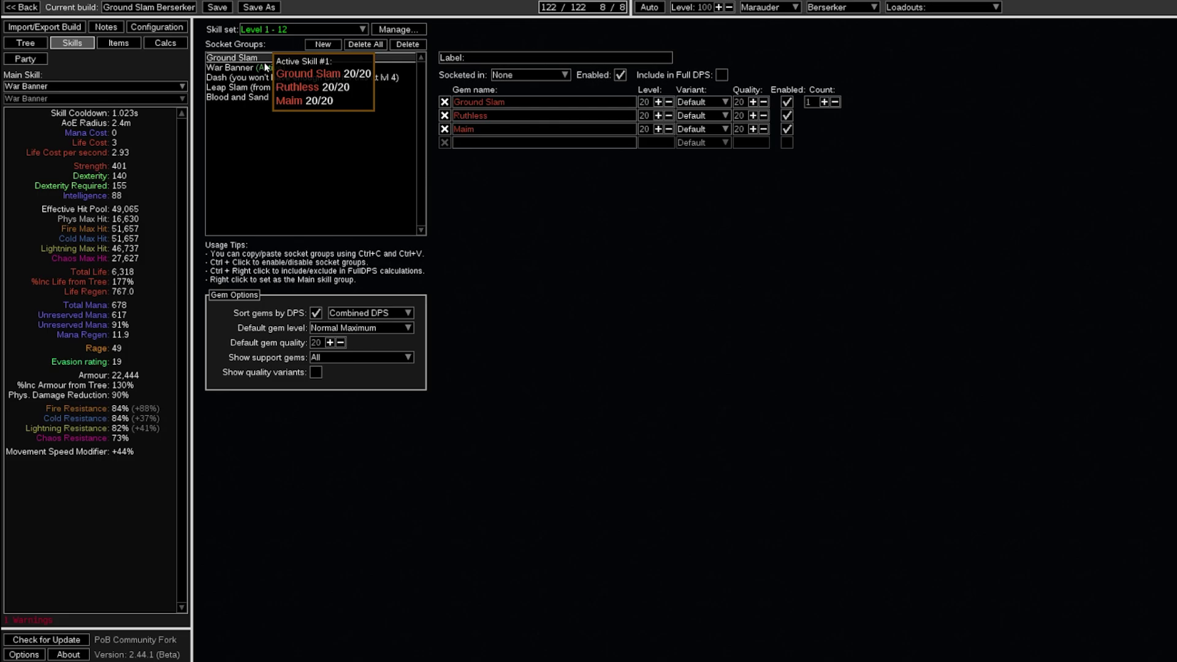
left_click(289, 29)
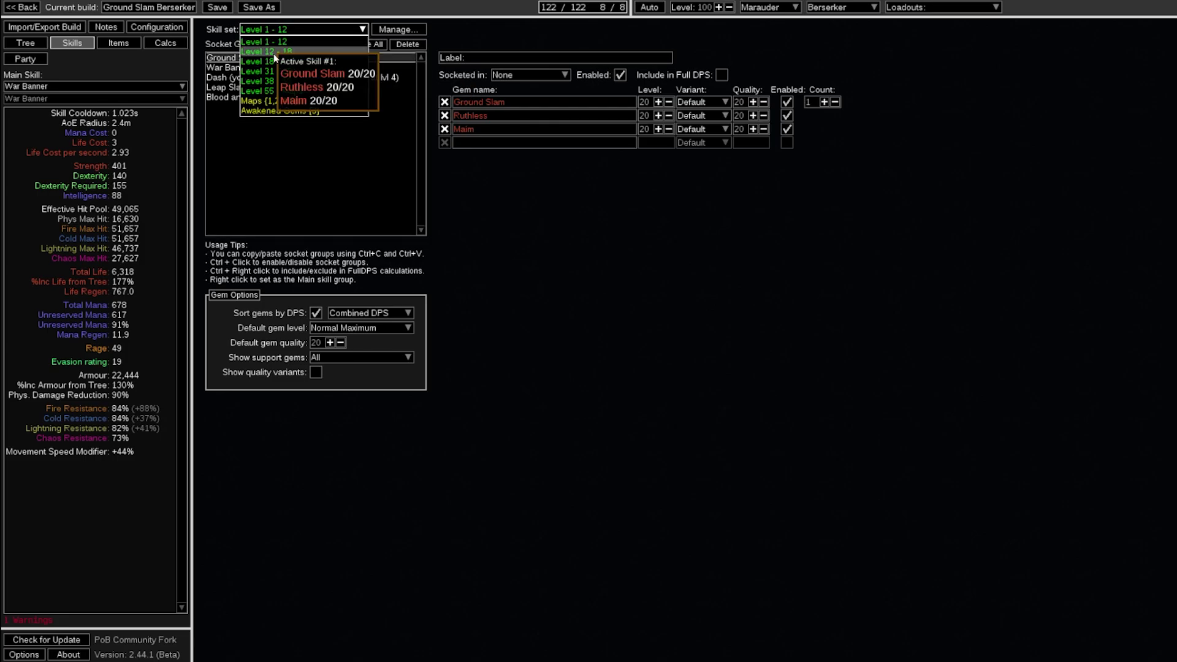
key("ctrl+3")
Step: View the equipped items, switching from Early Game {5} to the Midgame {4} item set
left_click(280, 39)
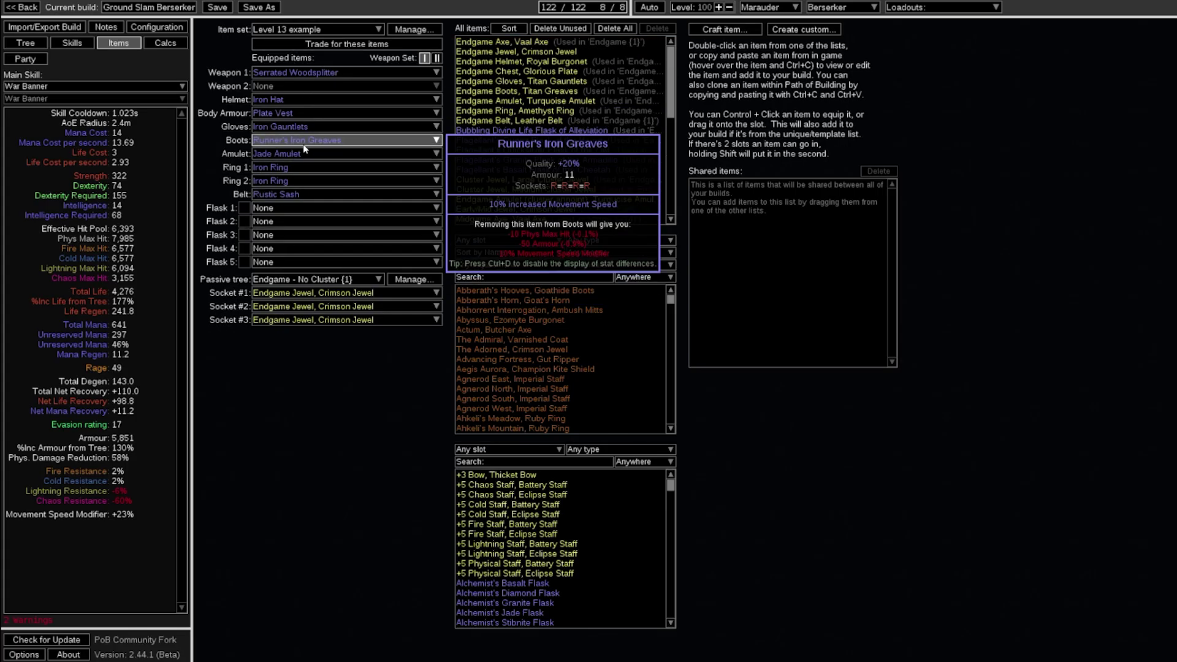
left_click(299, 29)
left_click(286, 49)
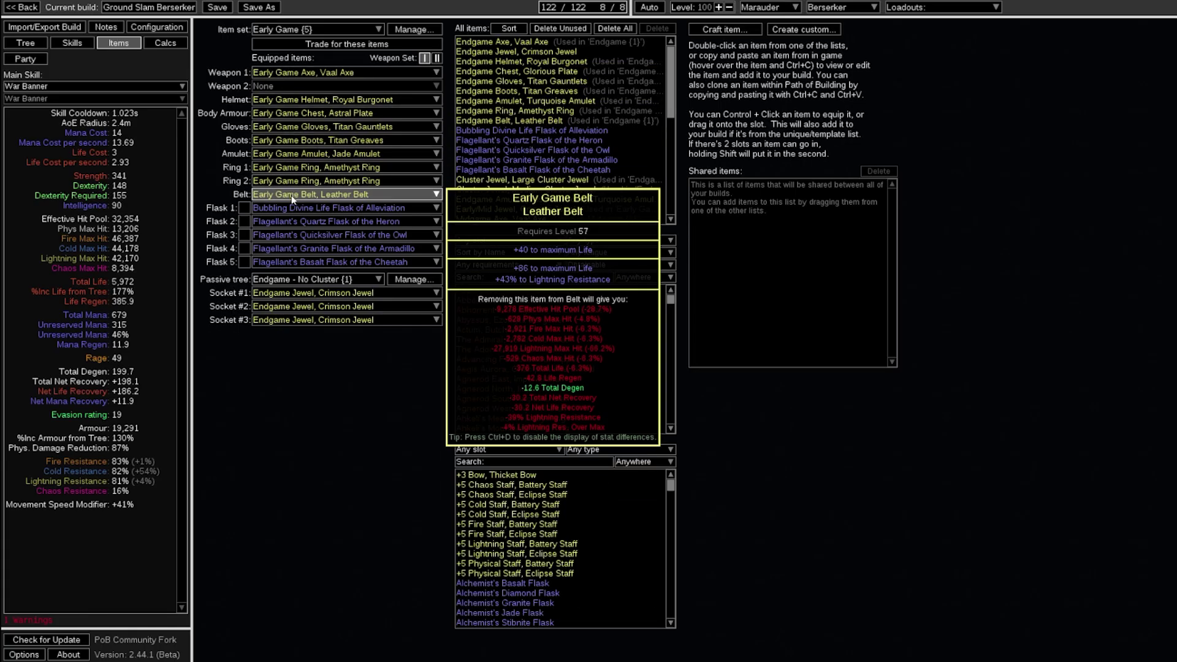
left_click(314, 30)
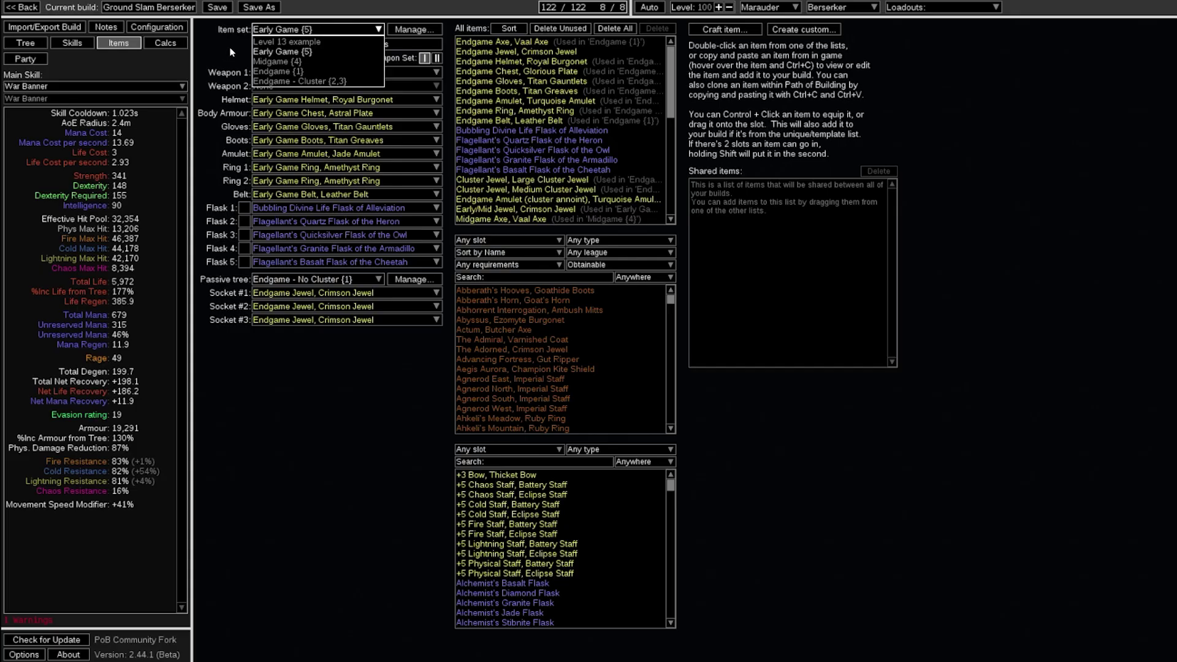
left_click(307, 30)
left_click(307, 30)
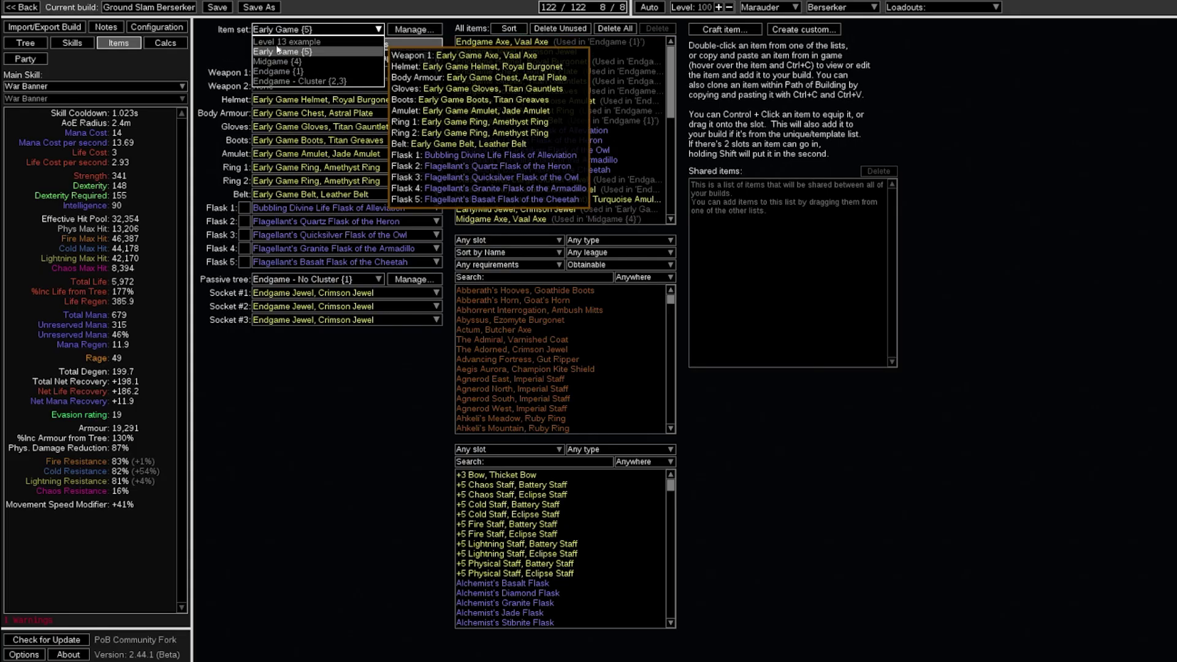
left_click(274, 61)
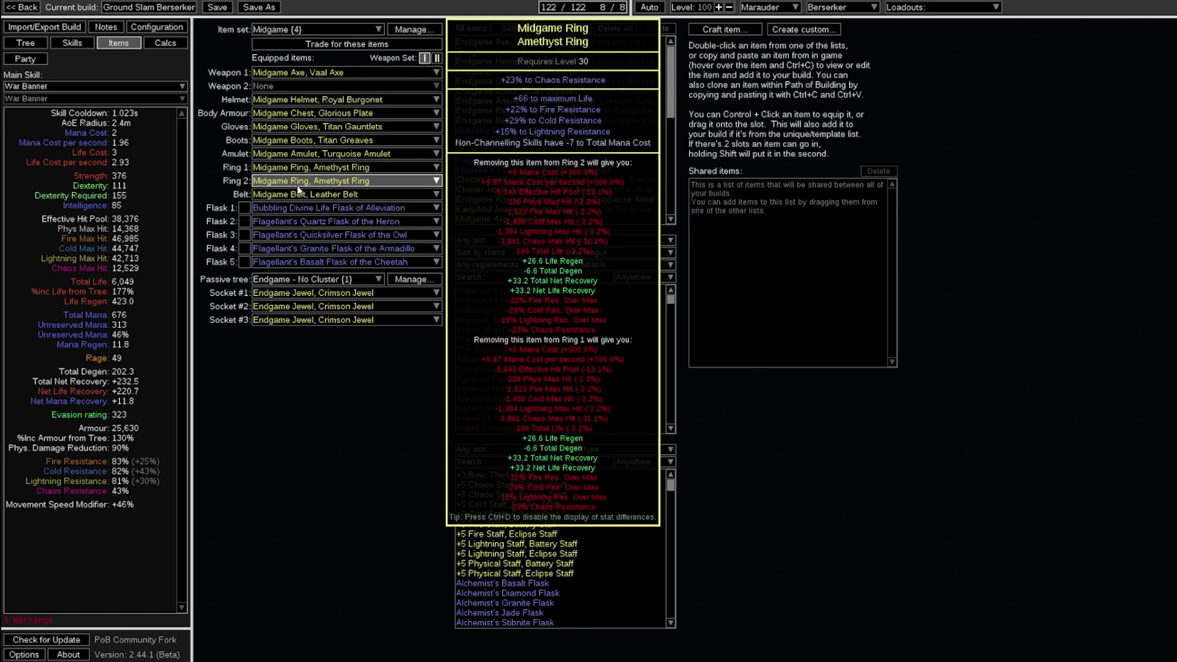
Step: Toggle between the Endgame {1} and Midgame {4} item sets, ending on Endgame {1}
left_click(300, 29)
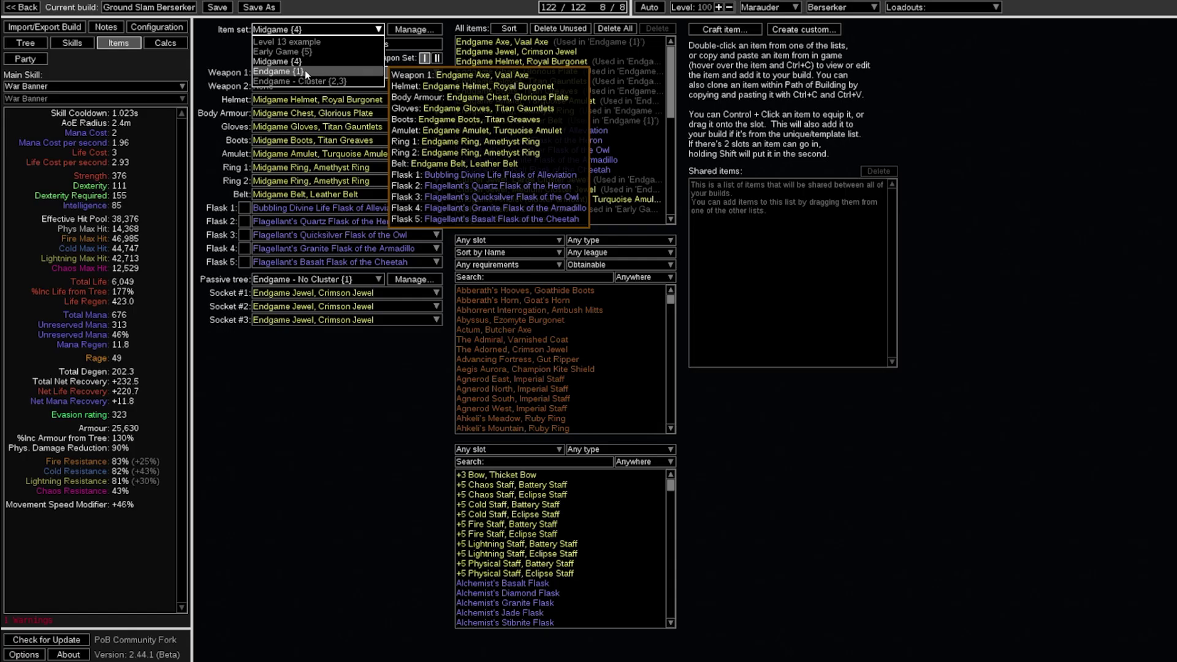
left_click(304, 72)
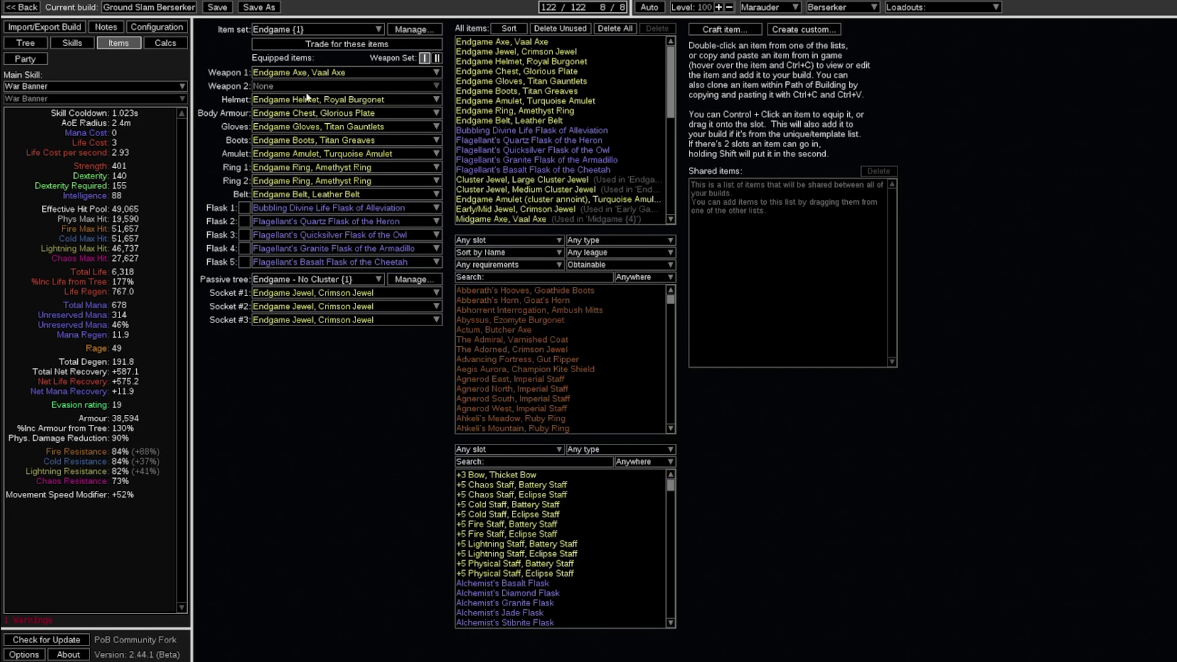
left_click(306, 28)
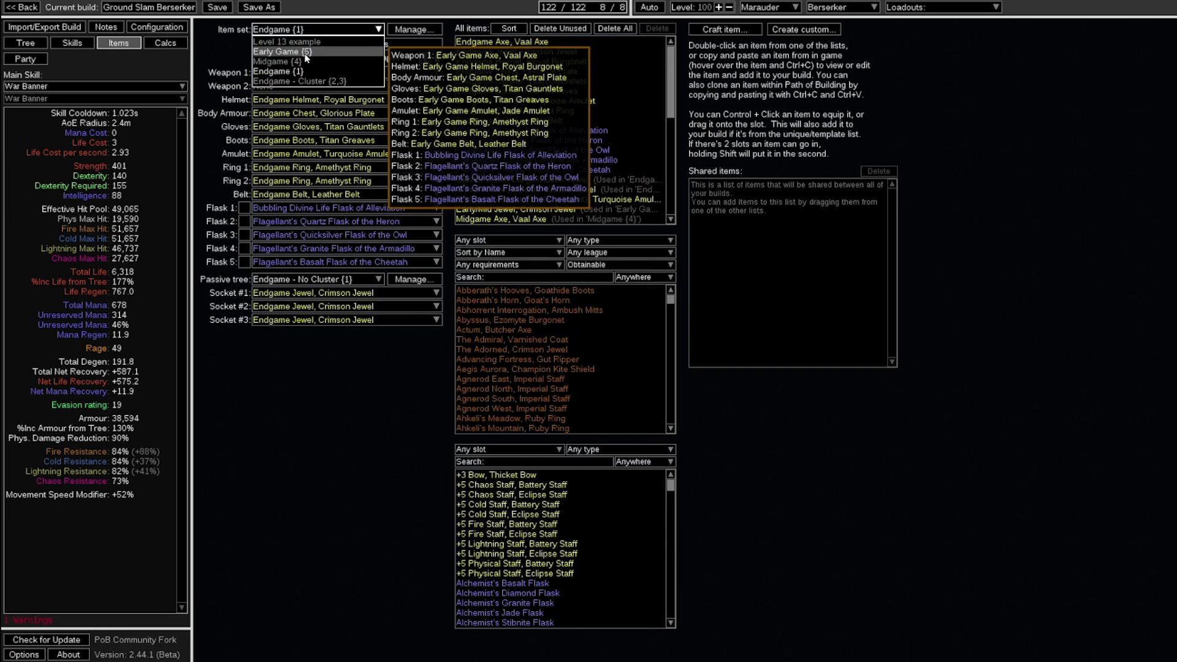
left_click(304, 61)
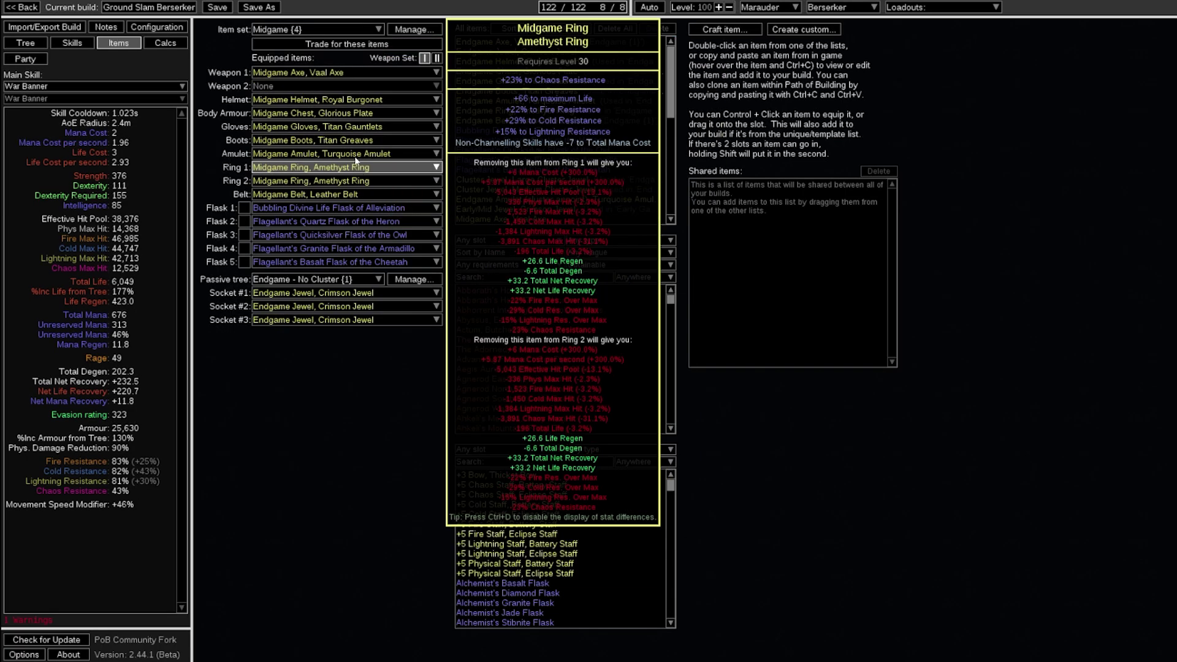
left_click(282, 32)
left_click(300, 71)
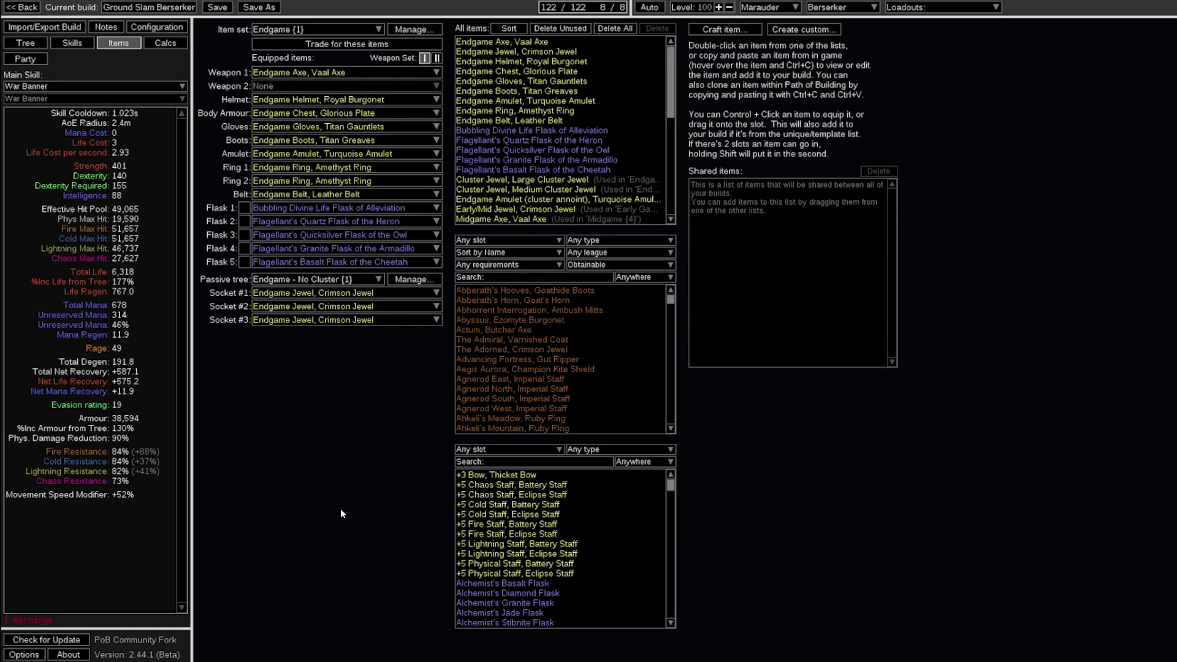
Step: Replace the account name on Import/Export Build and fetch that account's character list
left_click(48, 27)
double_click(310, 71)
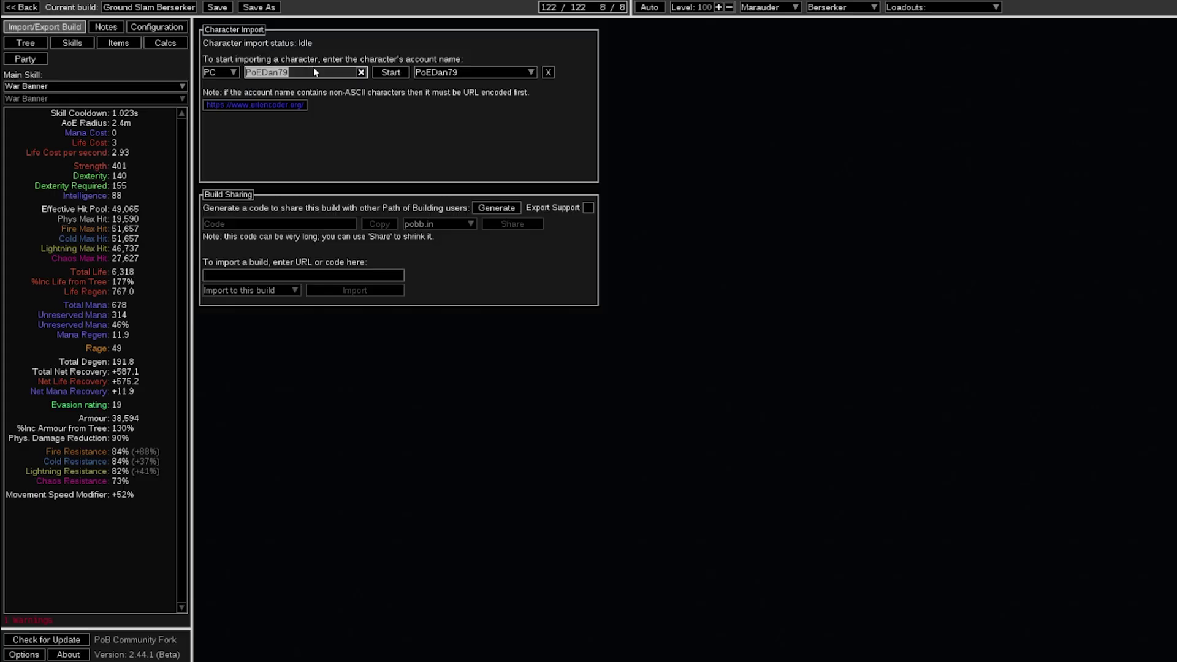
type("Zizaran")
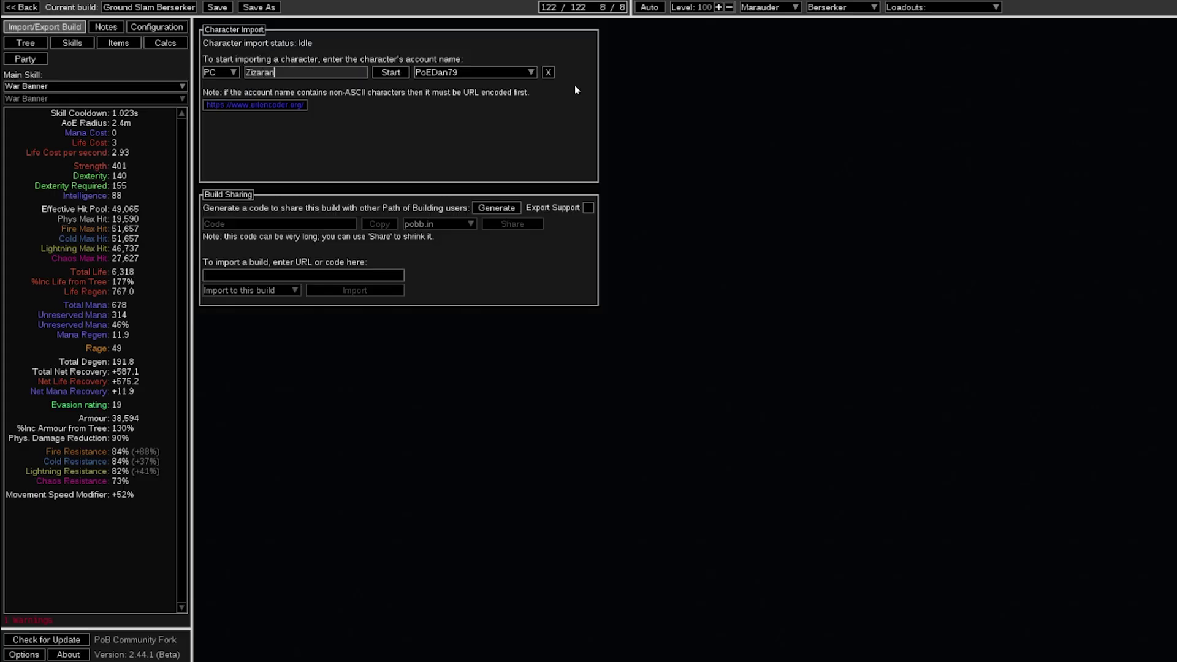
left_click(390, 73)
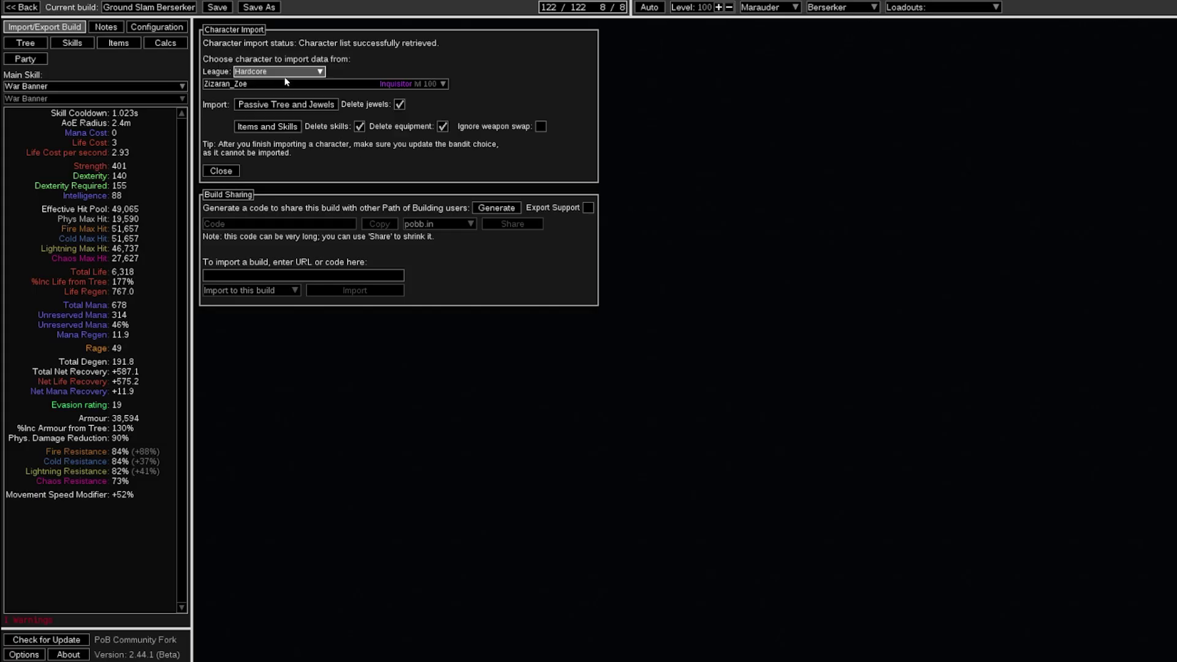
Step: Filter characters to Void, then All leagues, and leave the build discarding unsaved changes
left_click(292, 73)
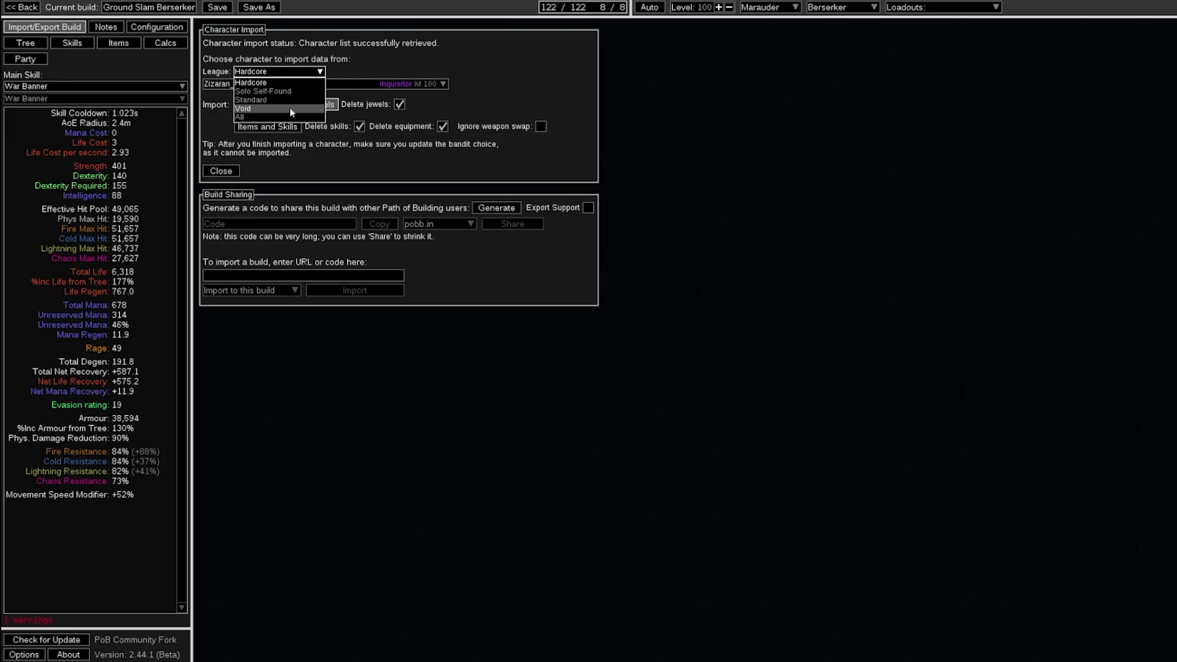
left_click(289, 108)
left_click(295, 84)
left_click(296, 72)
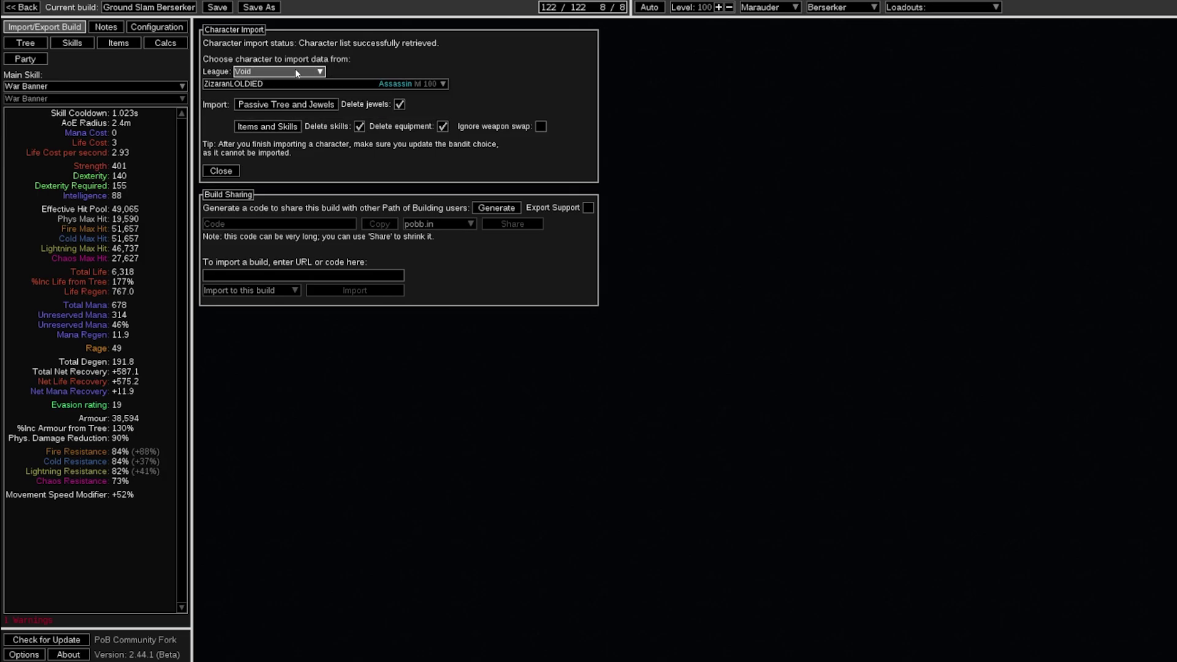
left_click(296, 71)
left_click(278, 117)
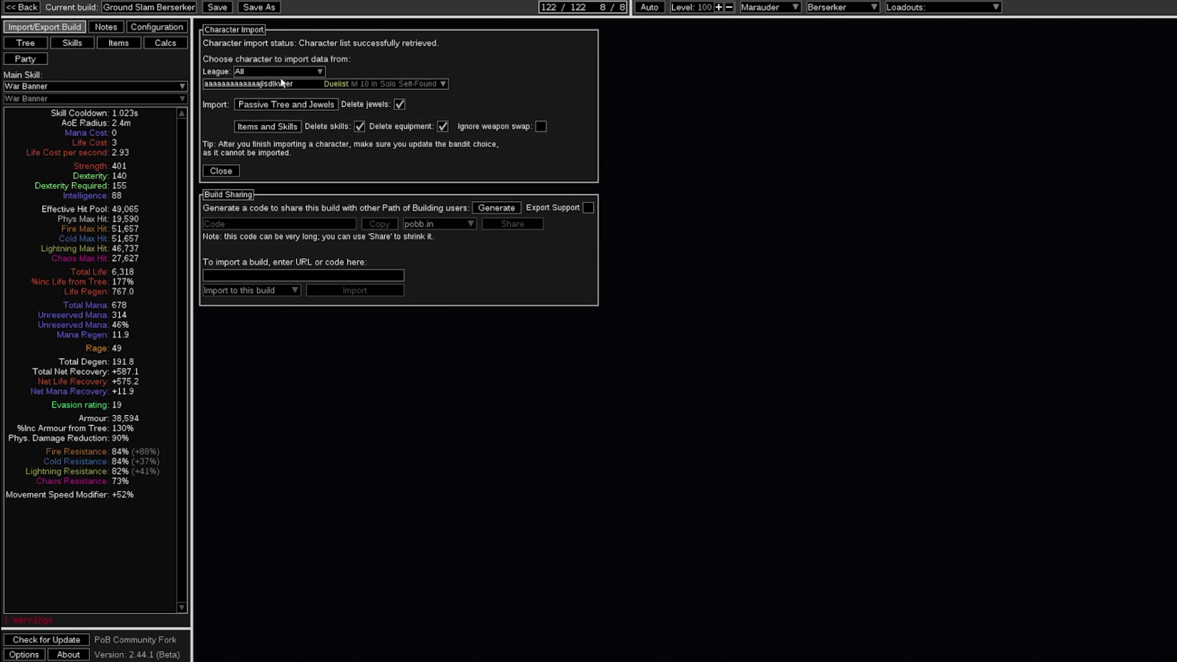
left_click(33, 8)
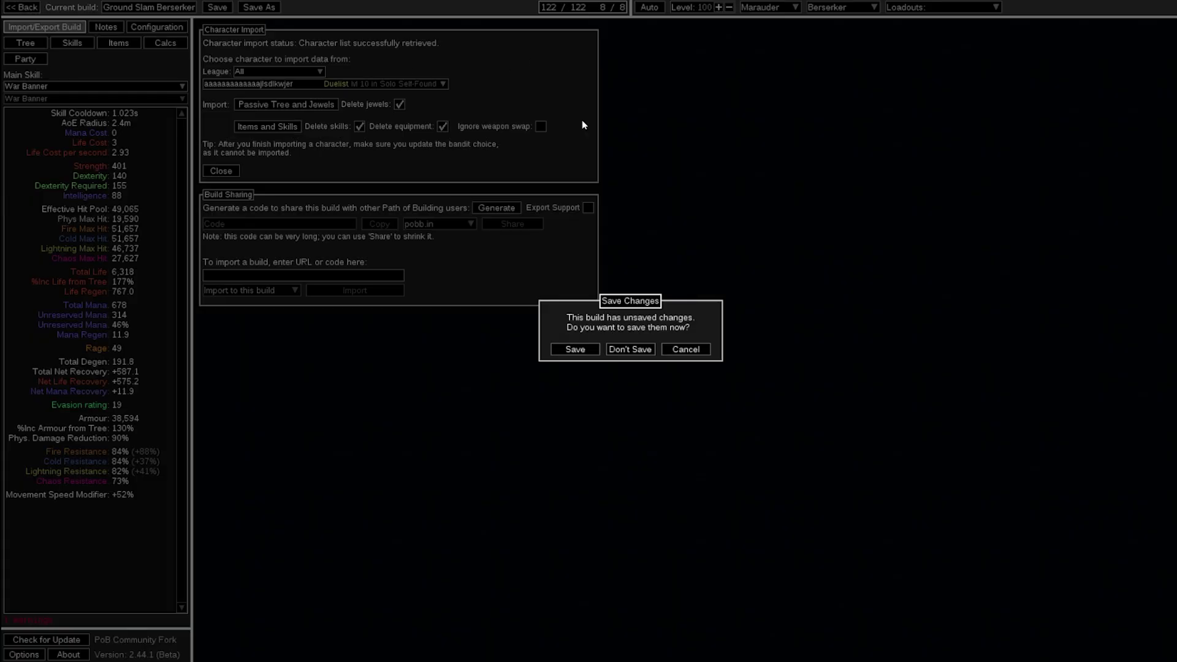
left_click(638, 347)
Step: Load the Actual Glad SST guide build and open its Configuration settings
left_click(475, 7)
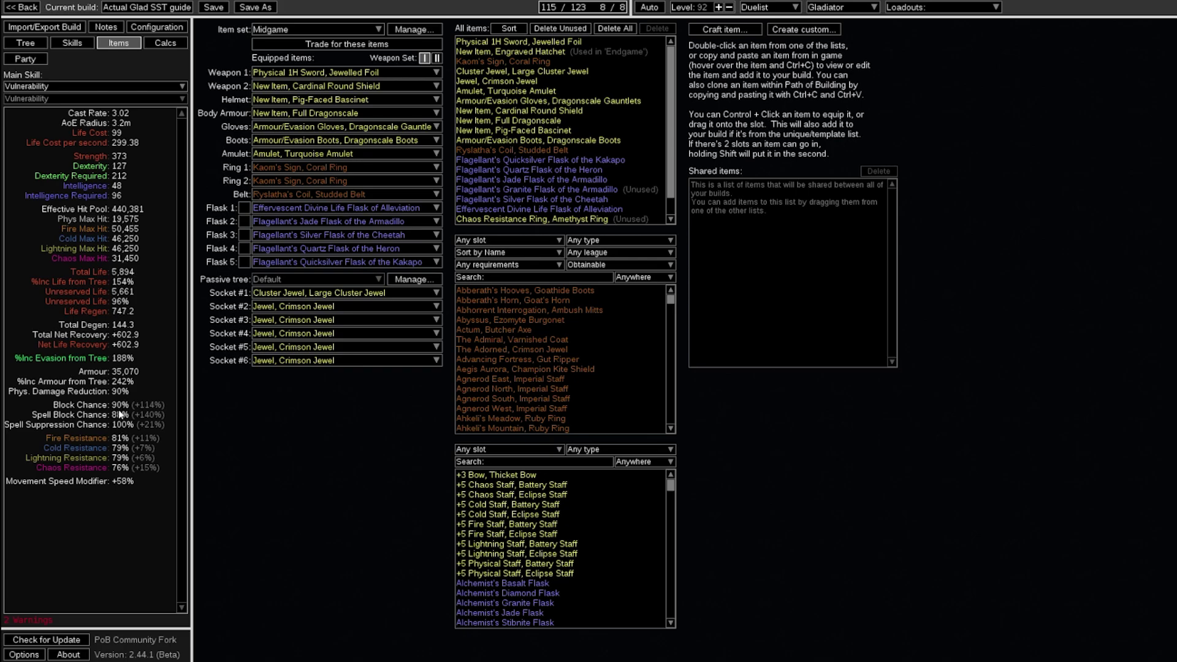
left_click(144, 26)
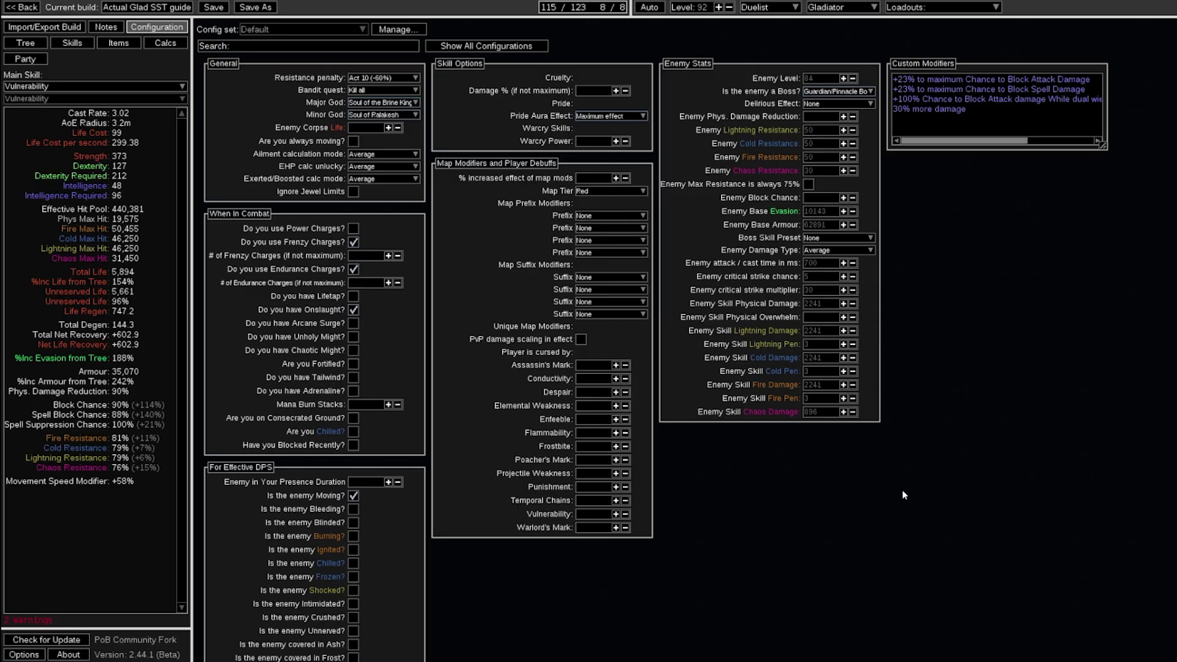
Step: Enter 30000 as the Enemy Skill Physical Damage in Enemy Stats
left_click(822, 303)
type("100000")
key("BackSpace")
key("End")
key("Left")
key("Left")
key("Left")
key("Left")
key("BackSpace")
type("3")
Step: Read the Calcs breakdowns for hit taken and hits before death (4.51 hits, 3.16s)
left_click(166, 43)
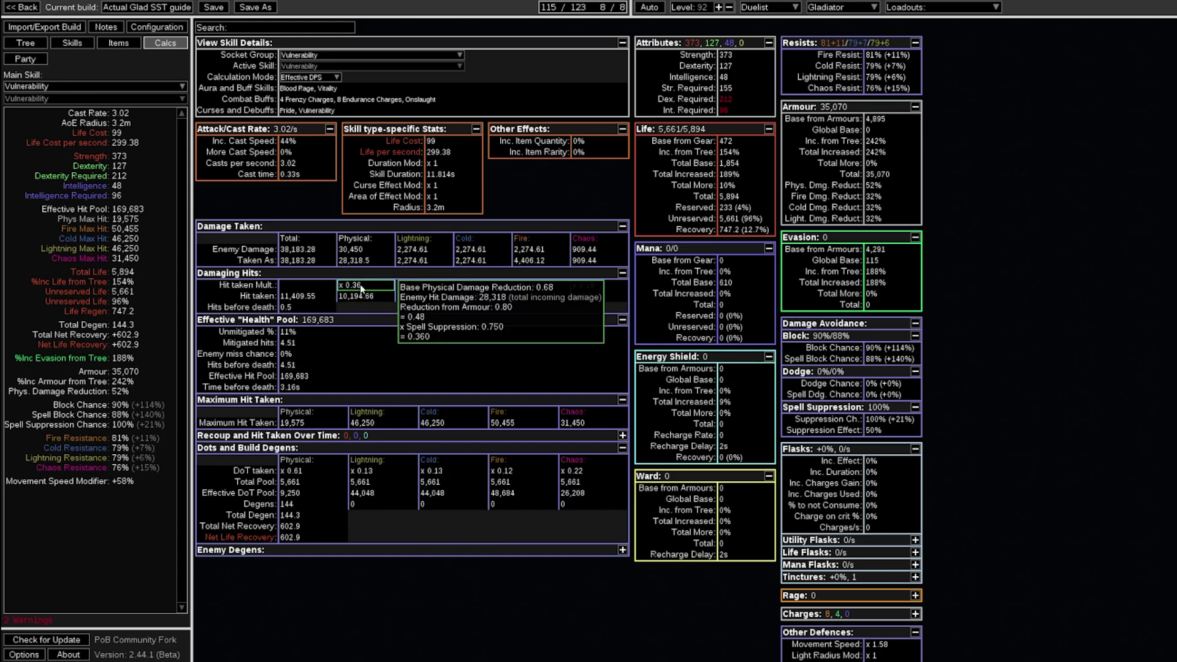
mouse_move(352, 299)
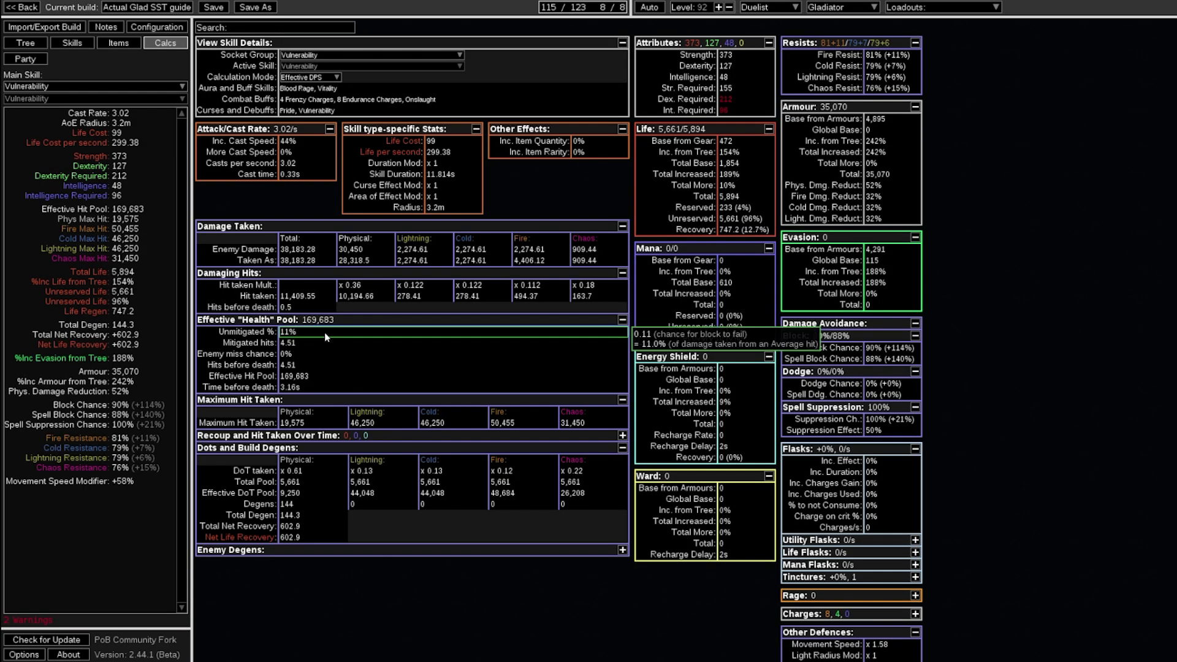
mouse_move(300, 369)
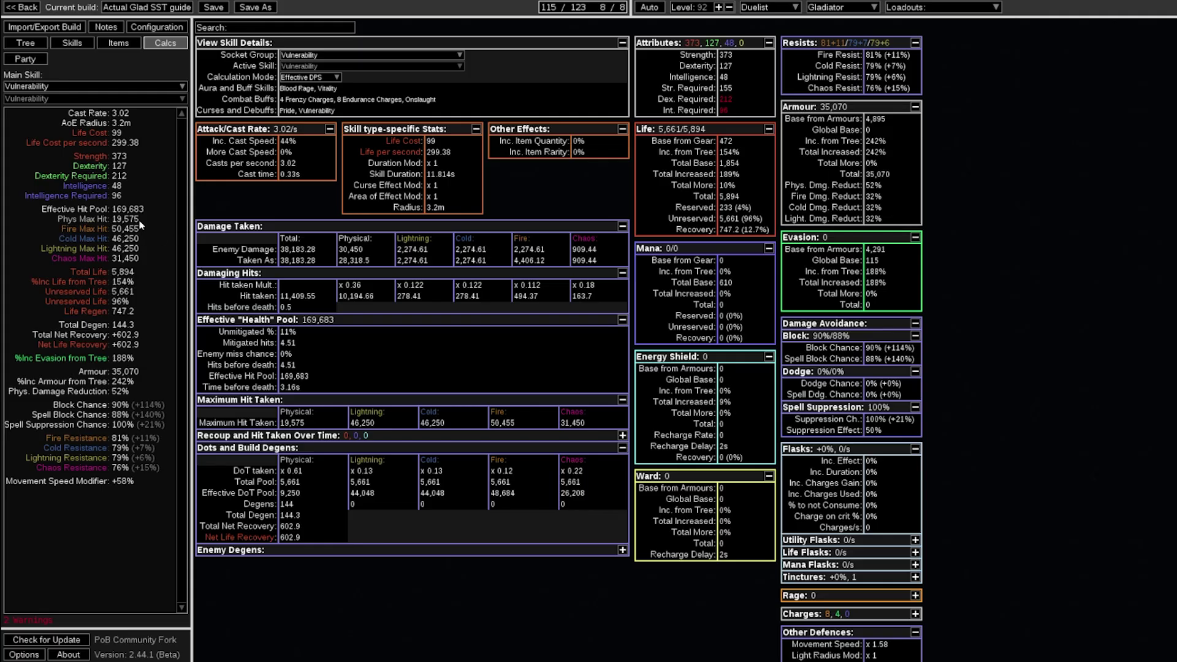
Step: Clear the 30000 enemy physical damage value, keeping the Guardian/Pinnacle Boss type
left_click(177, 29)
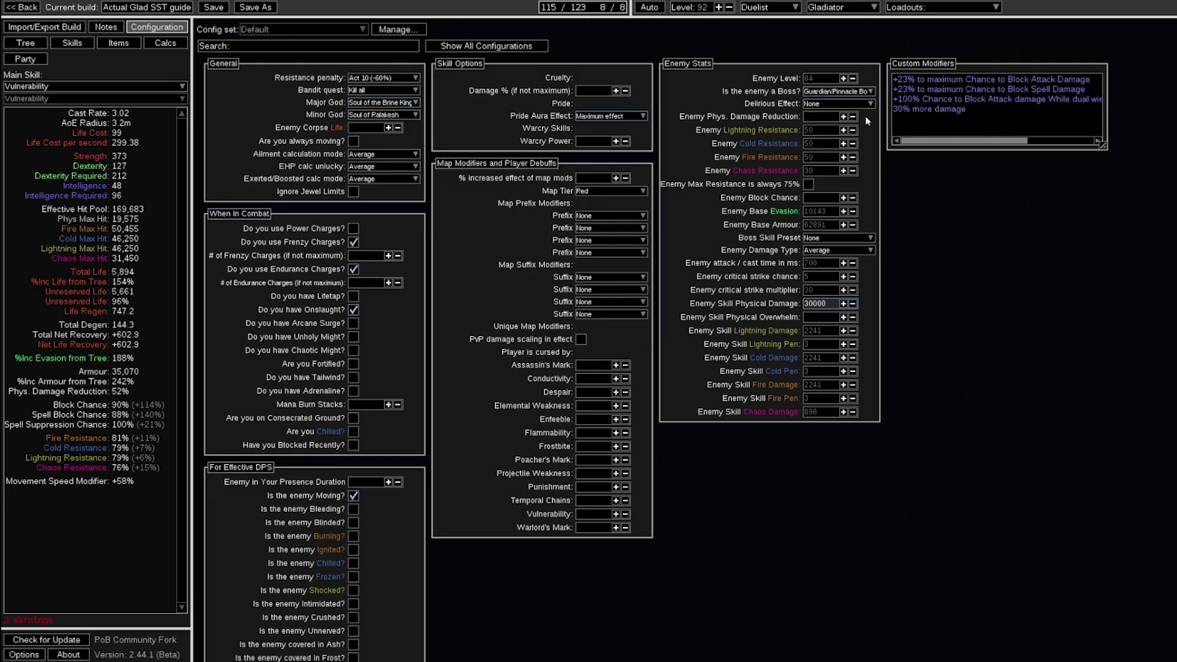
left_click(836, 305)
key("BackSpace")
key("BackSpace")
key("BackSpace")
key("BackSpace")
key("BackSpace")
left_click(822, 92)
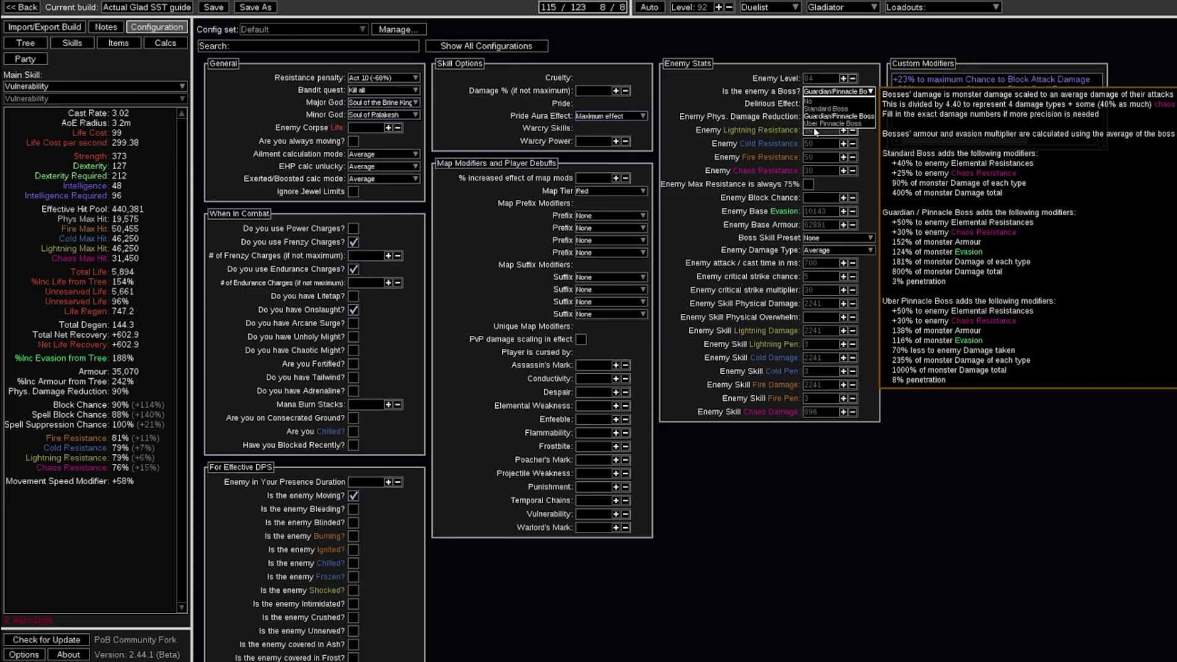
left_click(835, 116)
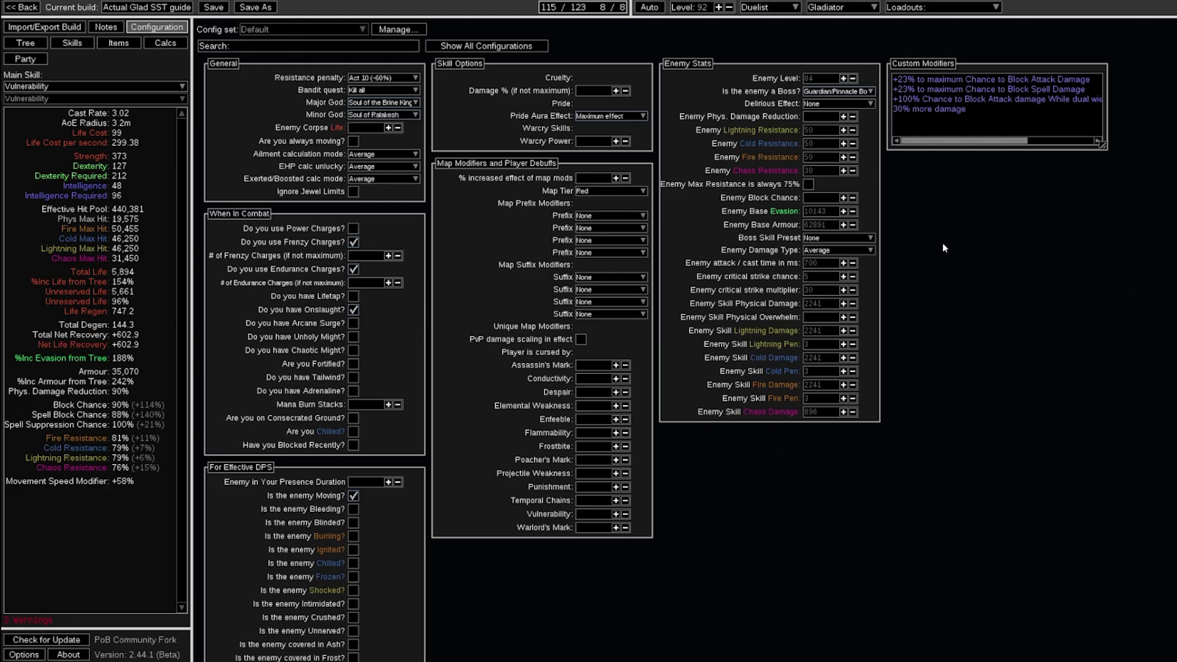
Step: Use the Shaper Slam boss preset with 100 roll range and 100 crit chance, then check Calcs
left_click(848, 238)
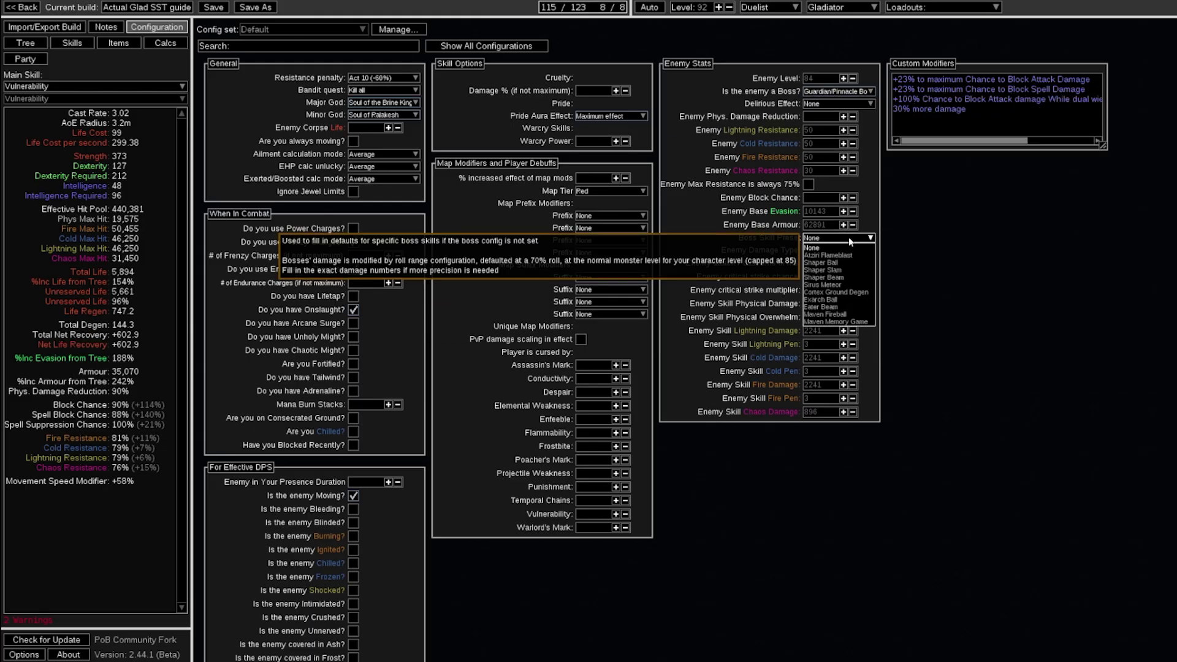
left_click(845, 270)
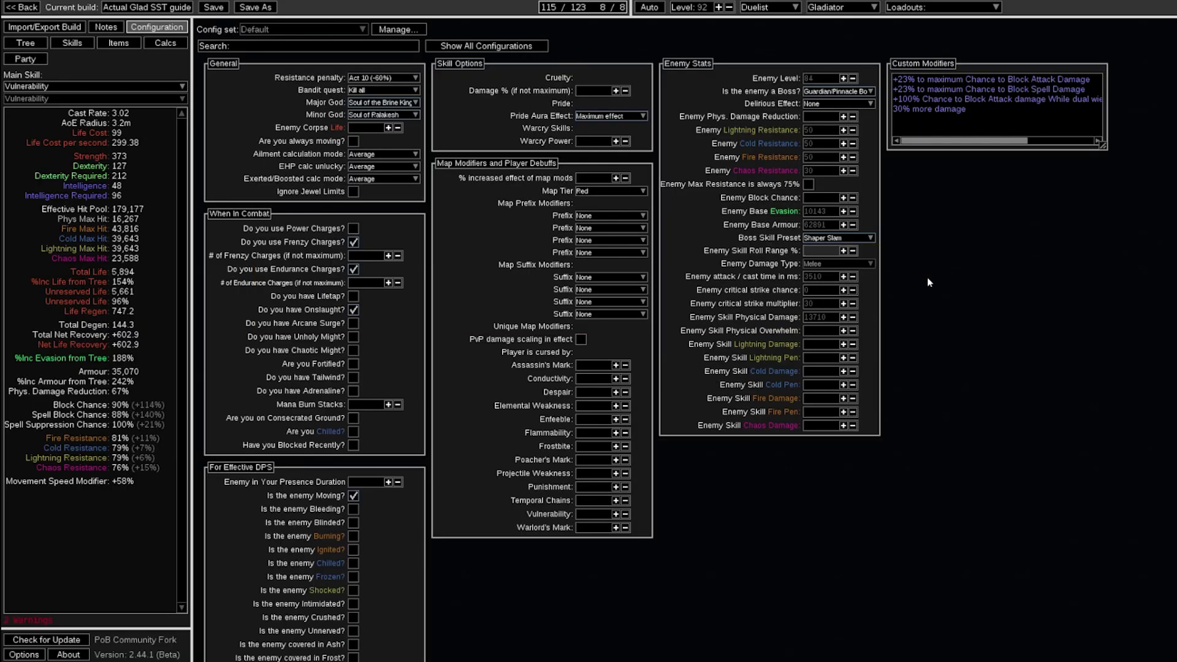
type("100")
key("Tab")
type("100")
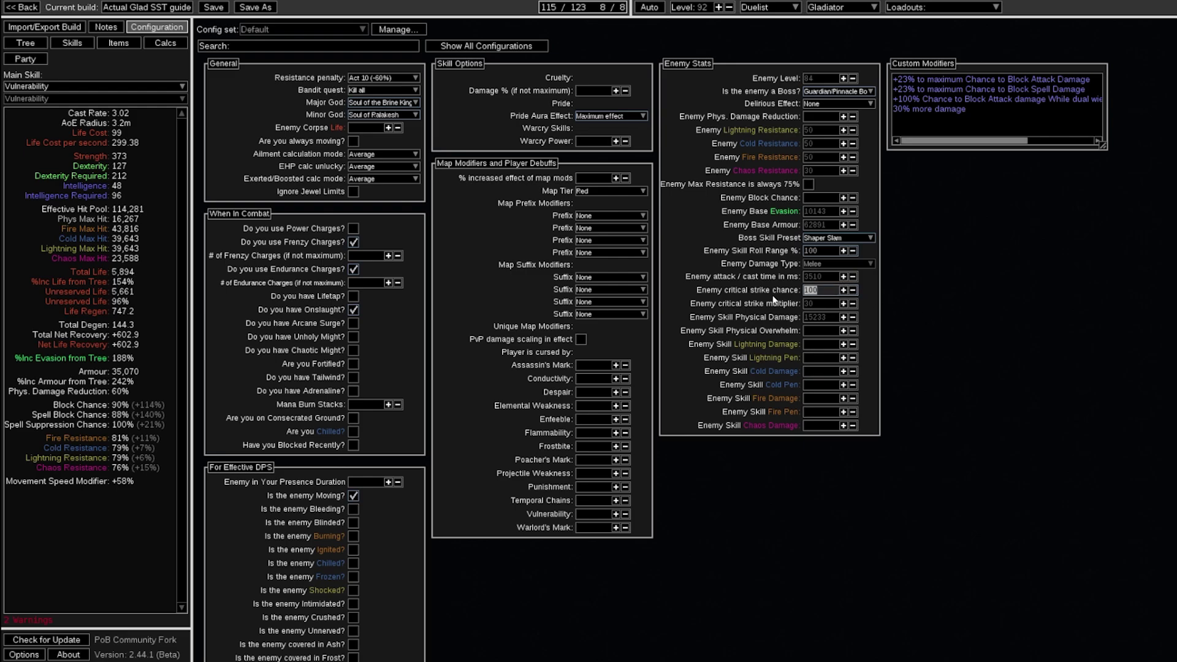
left_click(821, 251)
left_click(174, 47)
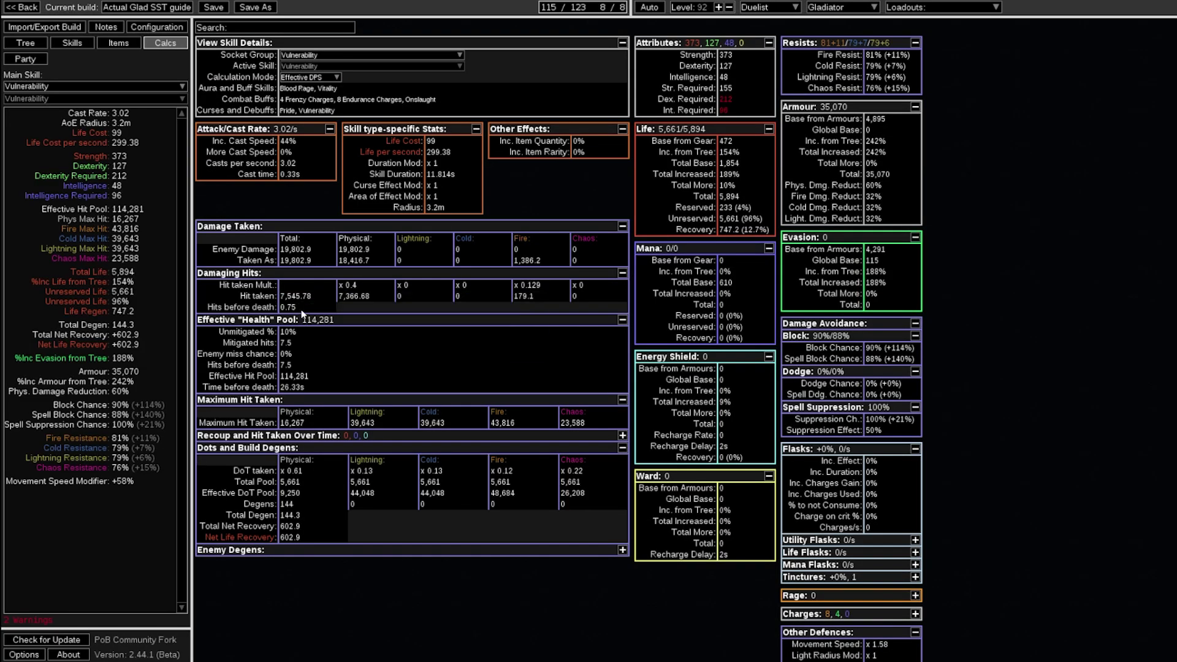
Step: Compare defences with Flask 2 active, then leave the flask inactive
left_click(118, 43)
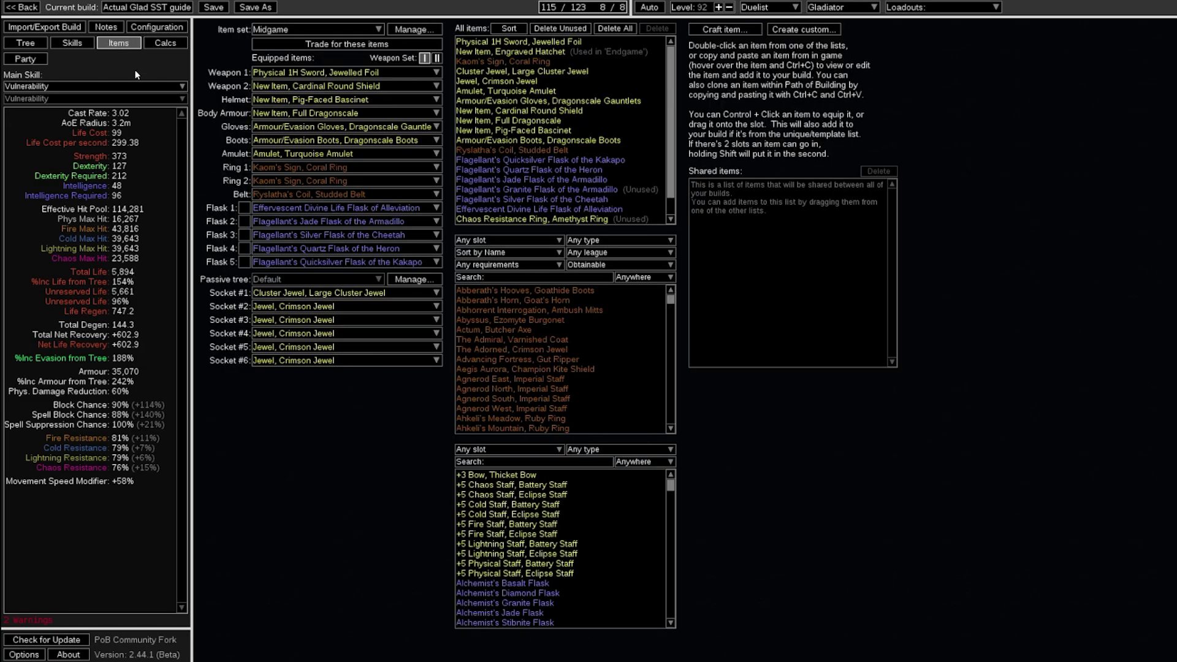
left_click(243, 222)
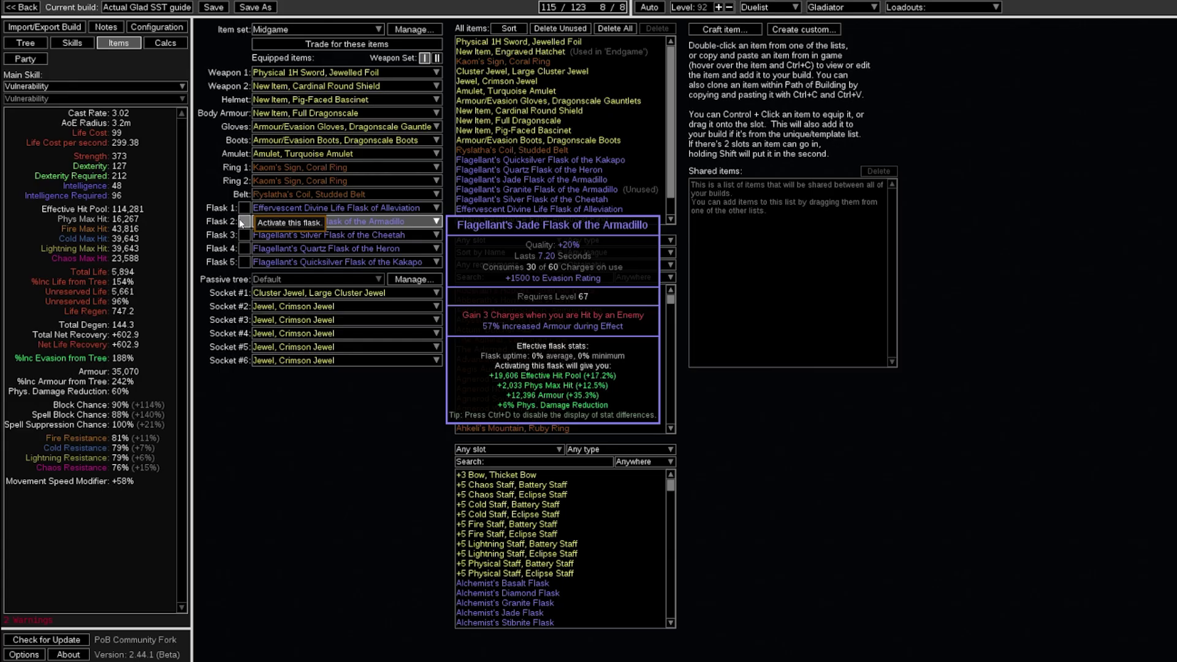
left_click(164, 44)
left_click(132, 46)
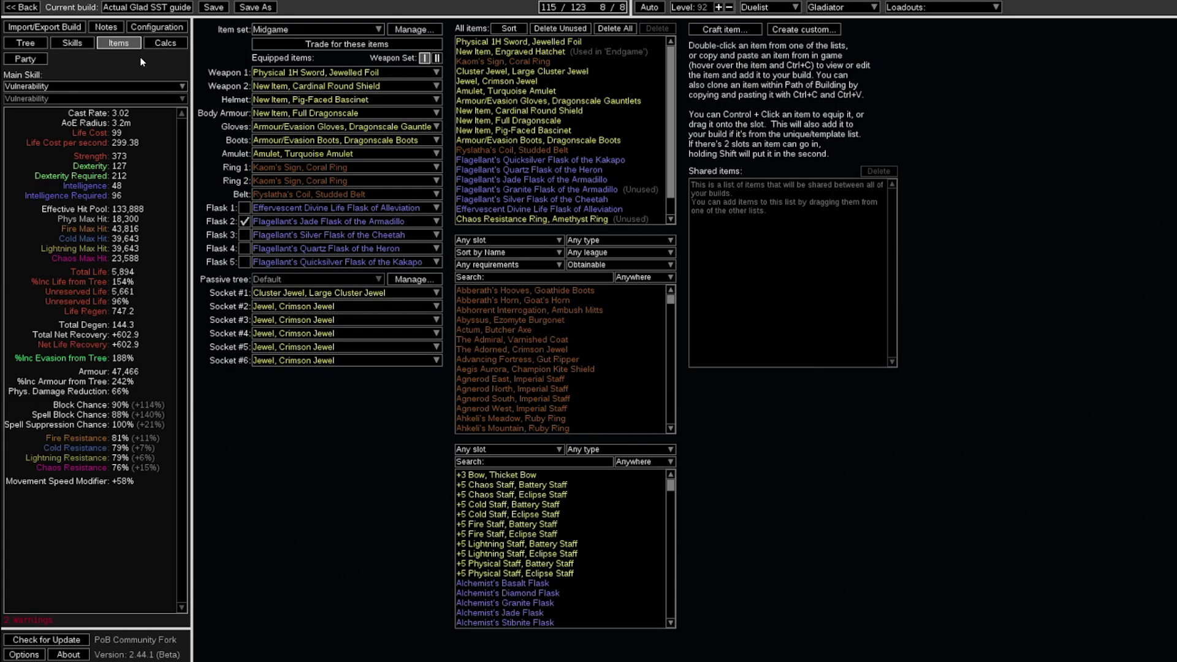
left_click(244, 222)
Step: Disable the Molten Shell gem in the Boots skill group after reviewing defence calculations
left_click(78, 43)
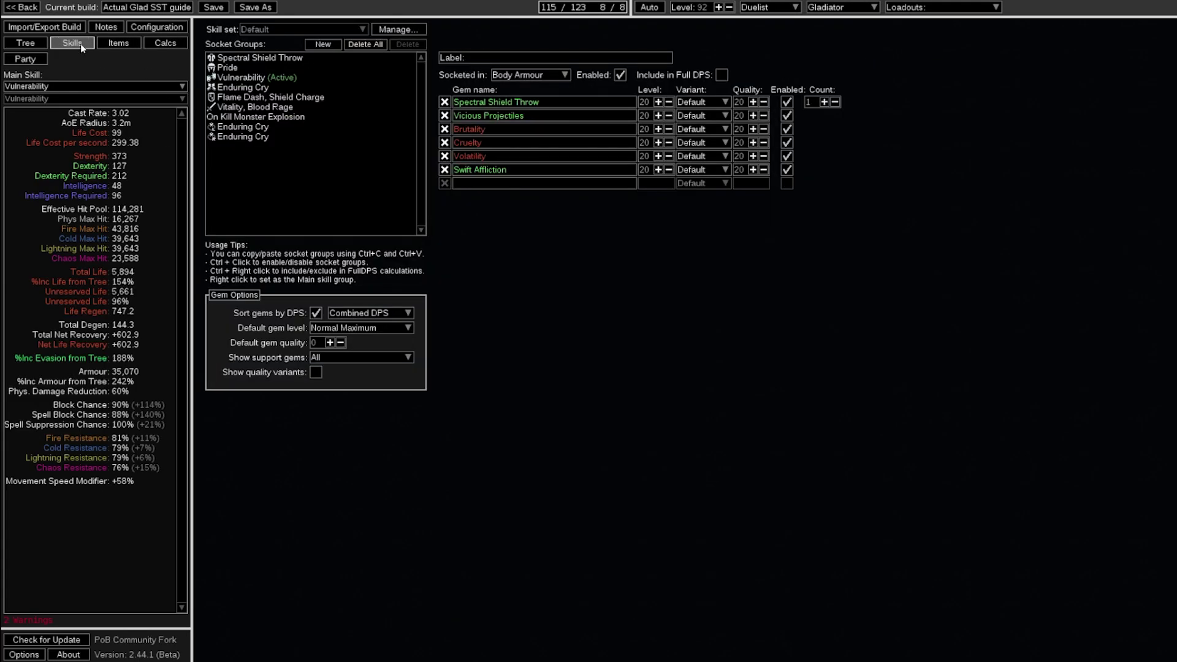
key("Down")
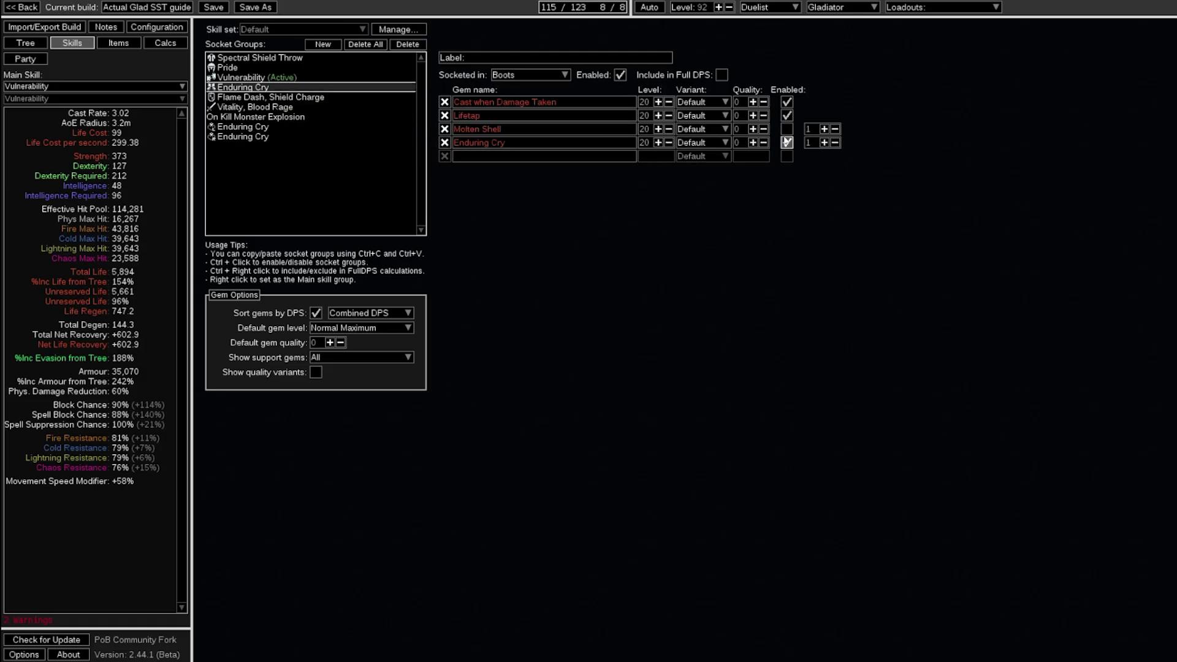
left_click(167, 42)
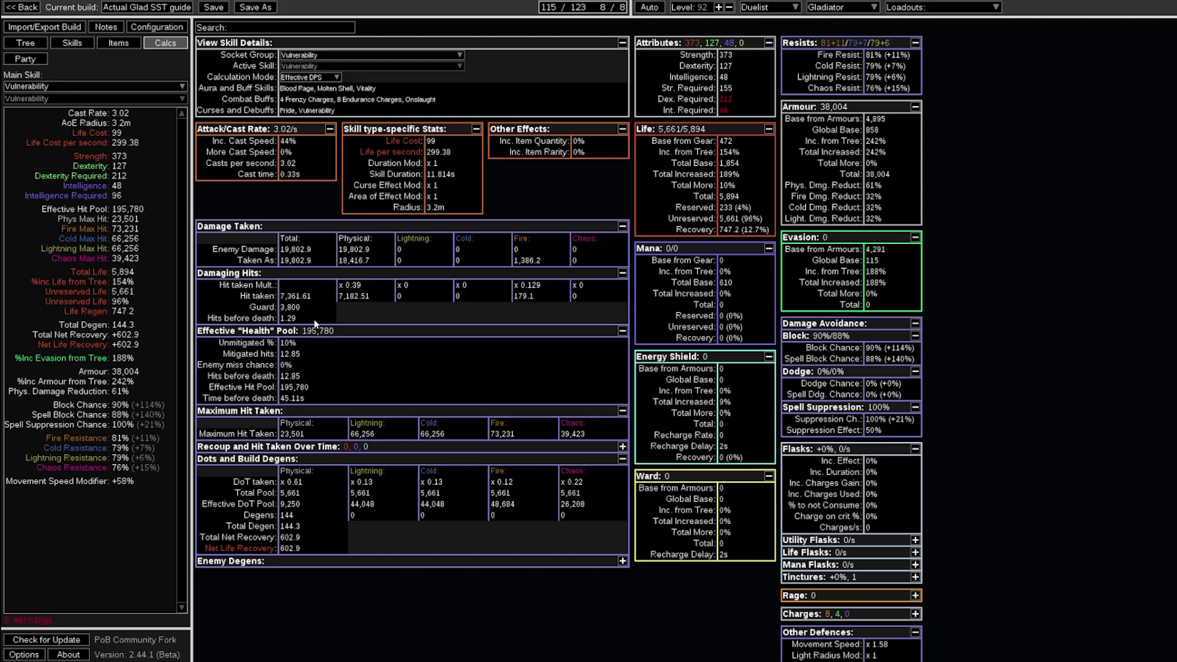
left_click(73, 44)
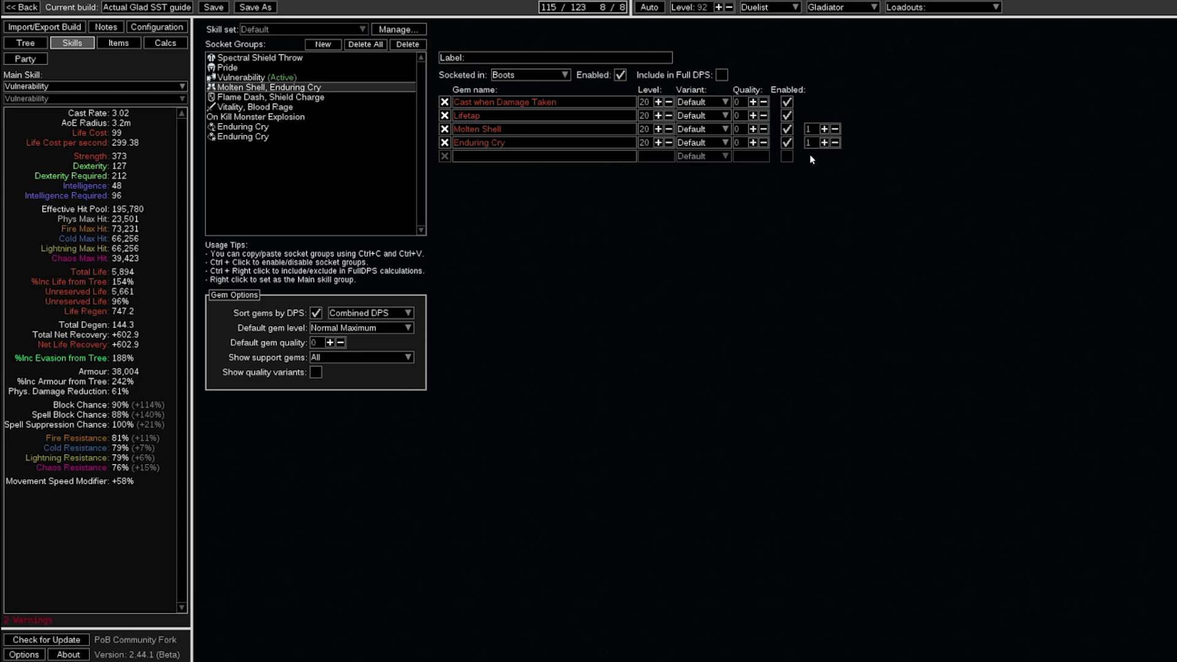
left_click(787, 128)
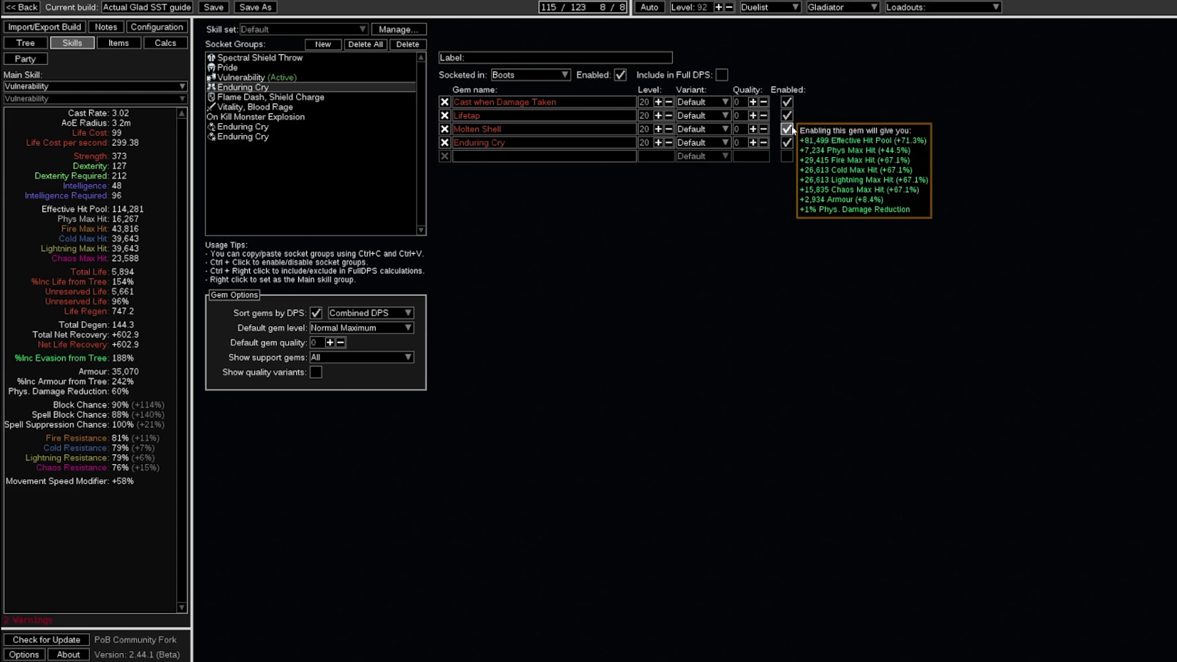
left_click(787, 129)
left_click(789, 130)
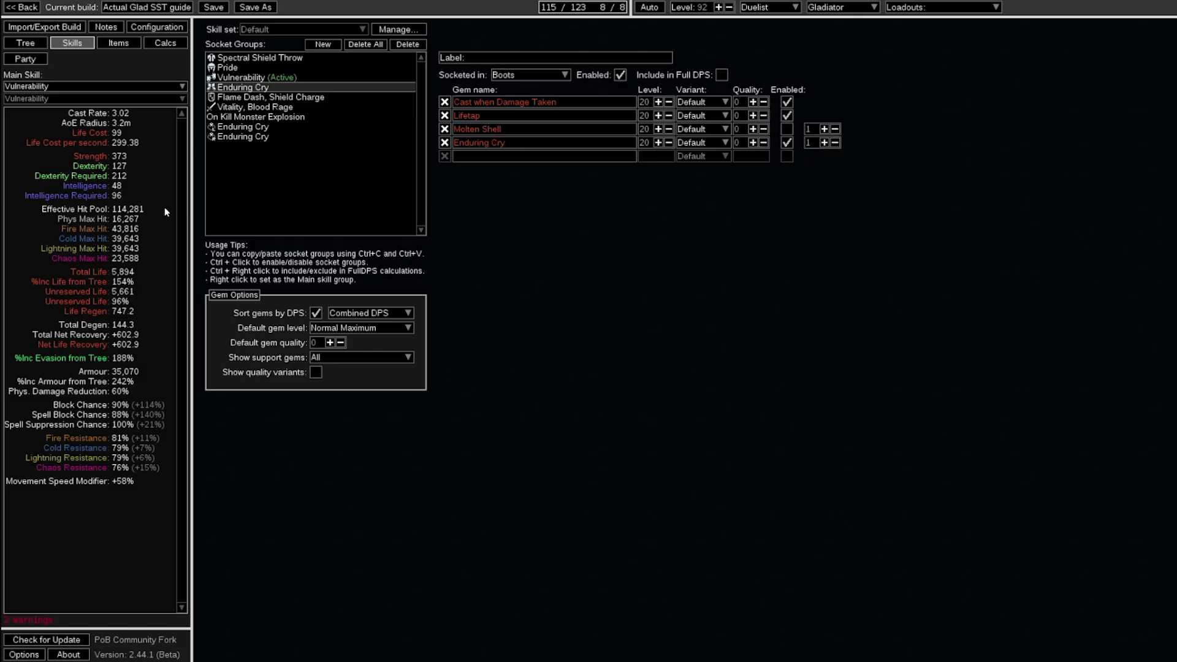
Step: Select the block-chance lines in Custom Modifiers and briefly try the Blocked Recently option
left_click(157, 27)
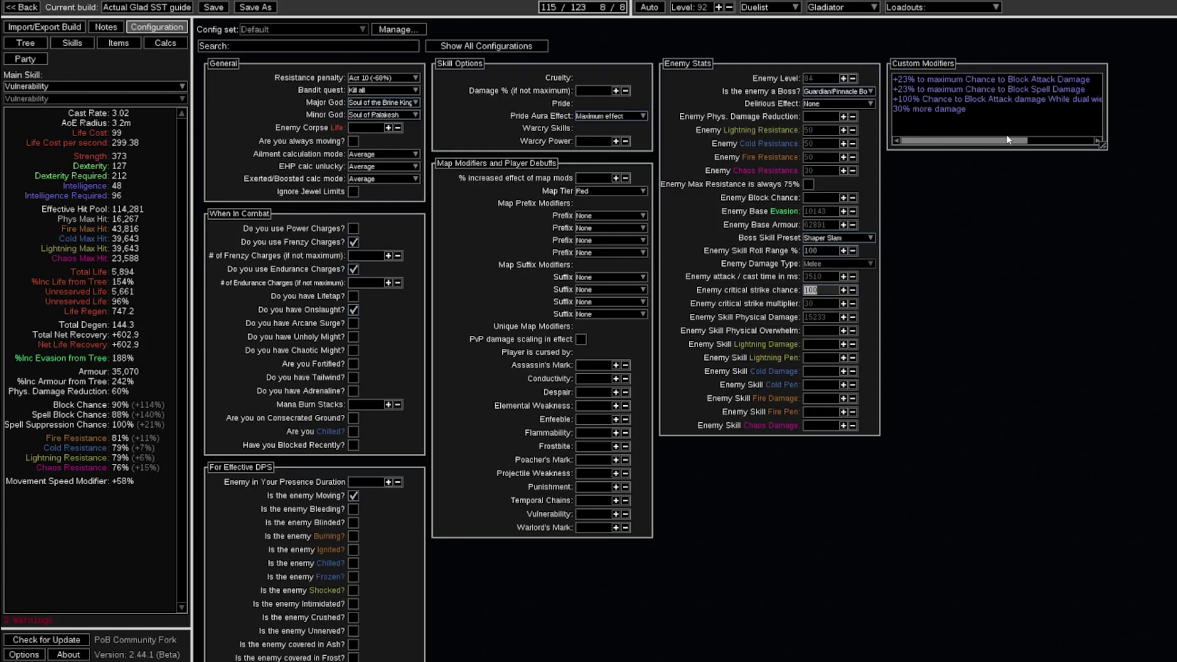
left_click(1029, 123)
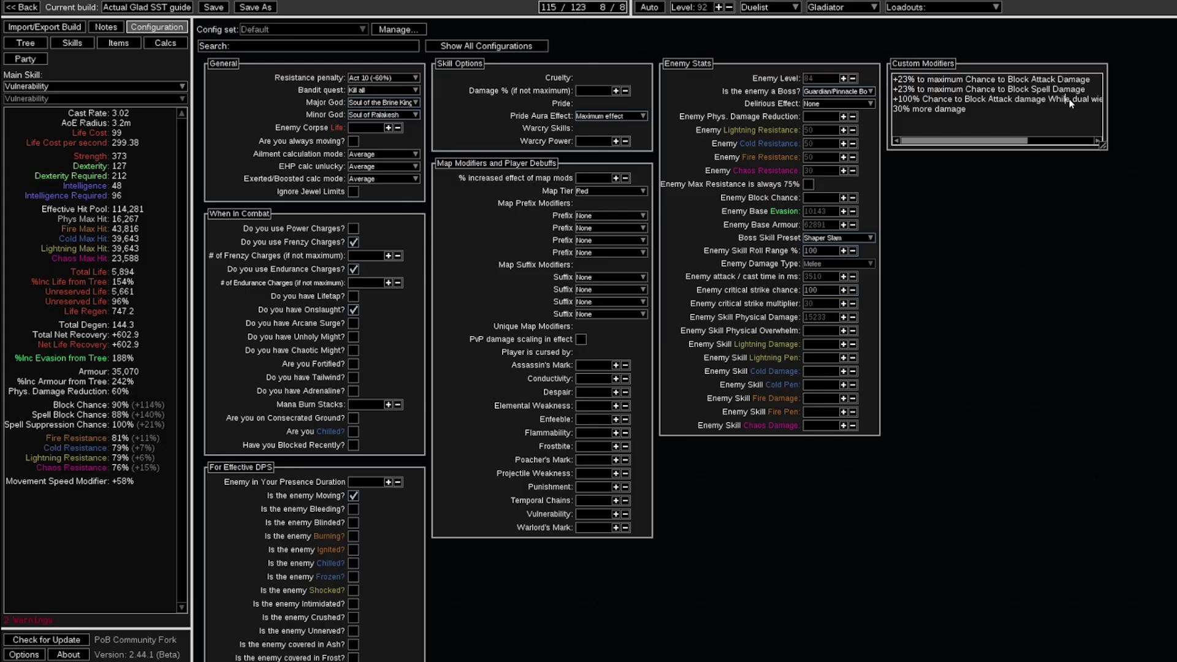
key("ctrl+a")
left_click(1008, 90)
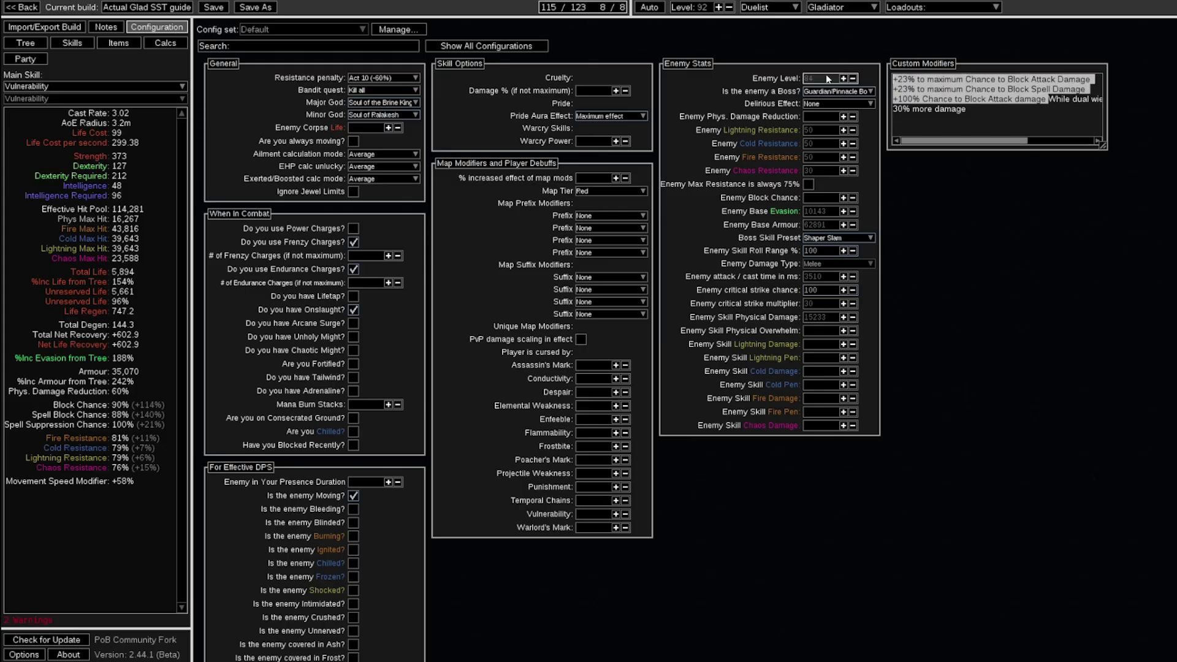
left_click_drag(1085, 90, 845, 79)
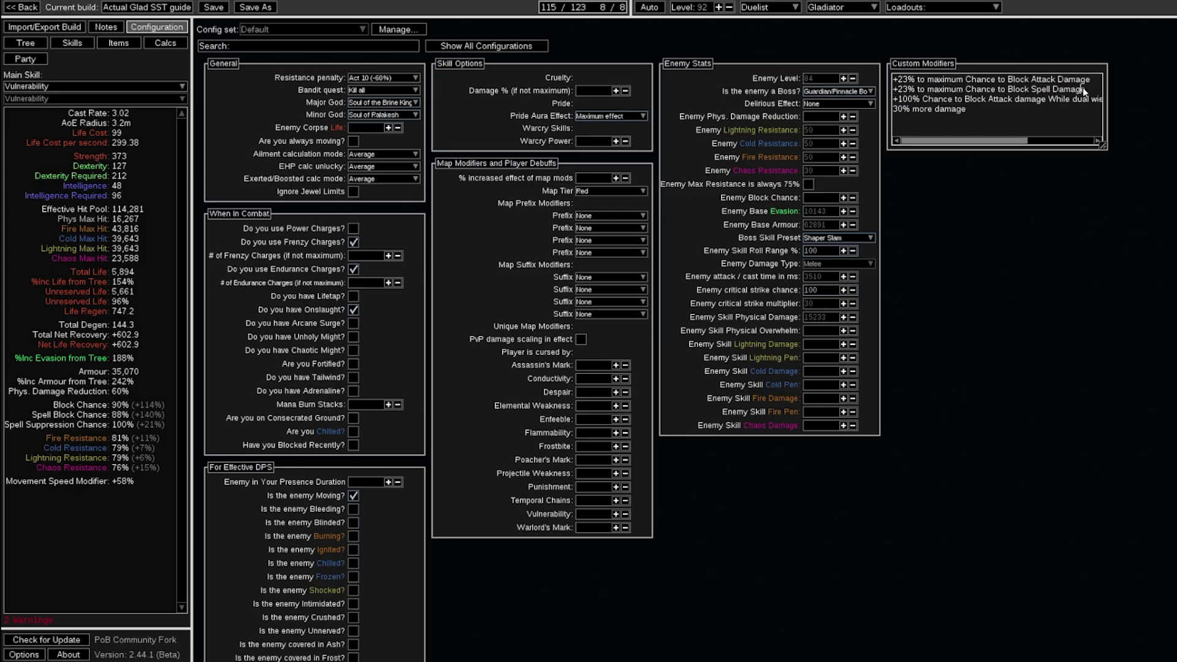
left_click(1091, 90)
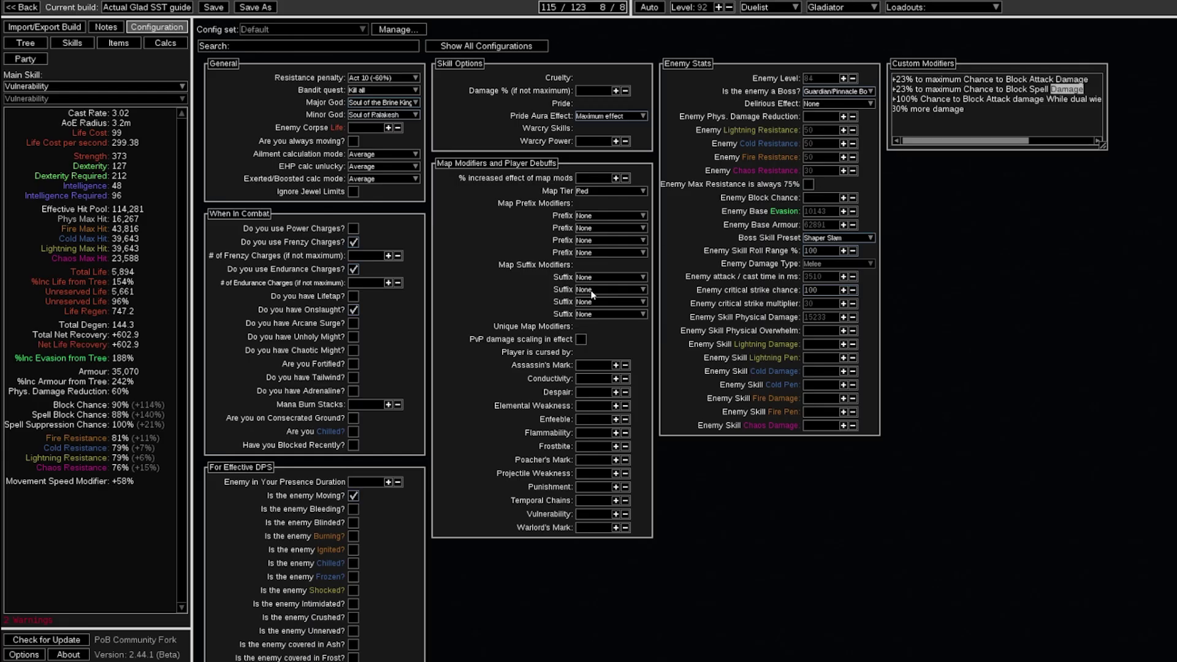
left_click(348, 448)
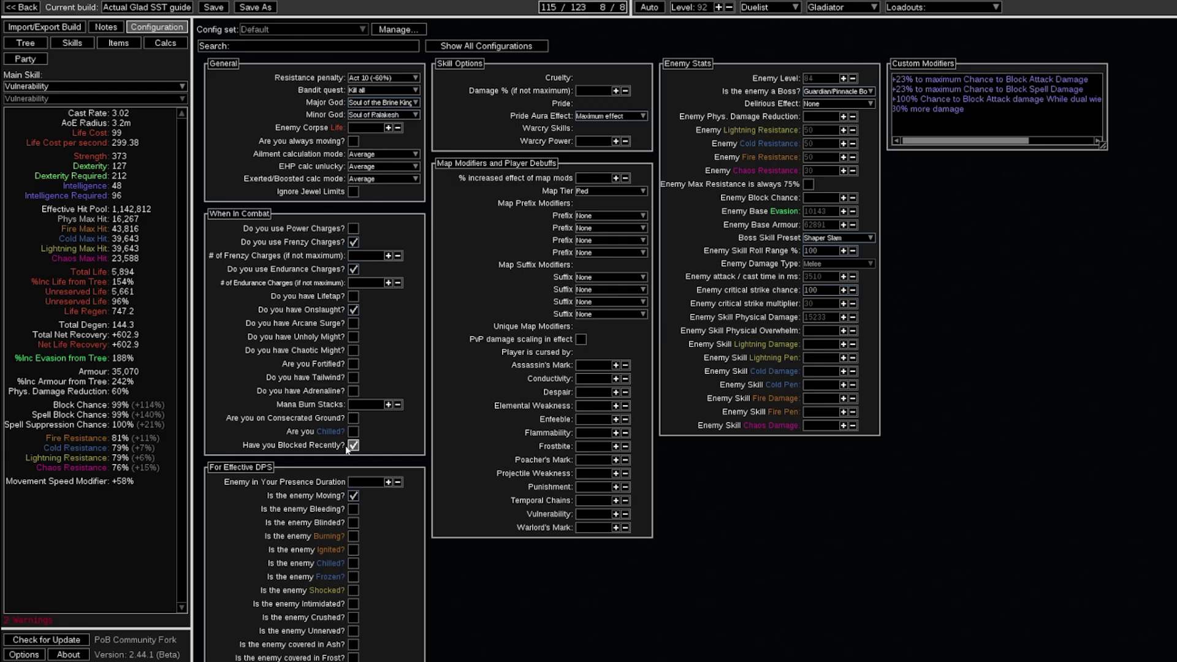
left_click(348, 448)
Step: Delete the block-chance, attack-block and dual wielding modifiers, leaving only 30% more damage
left_click_drag(1089, 92, 893, 79)
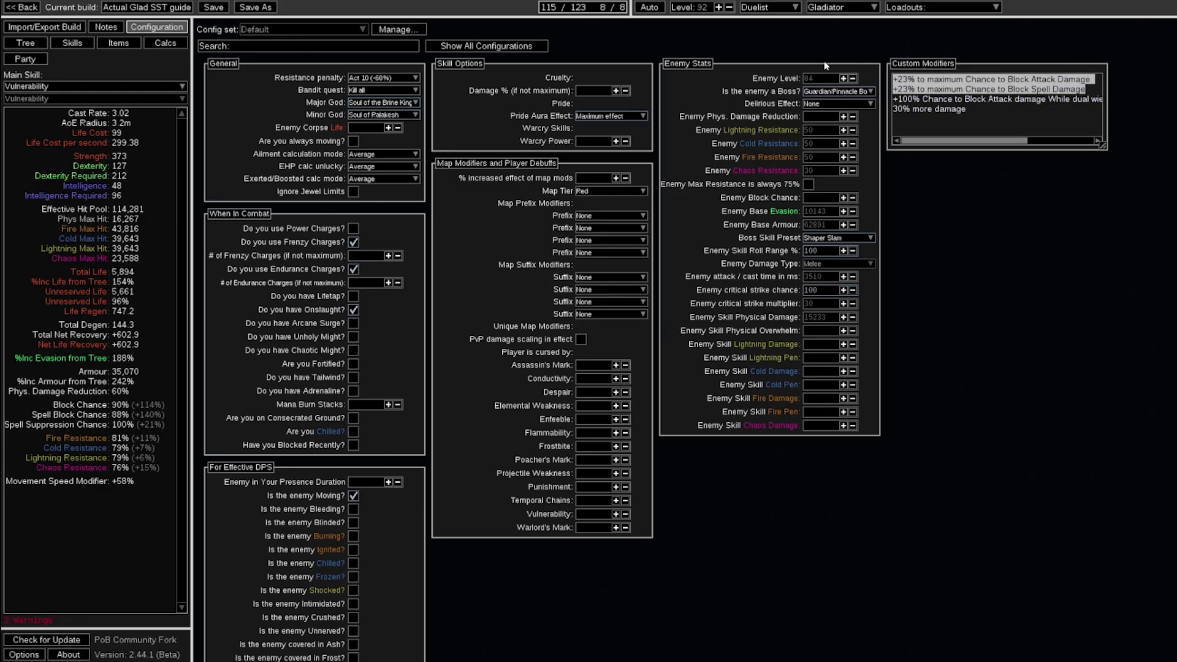
key("BackSpace")
left_click_drag(1049, 91, 845, 77)
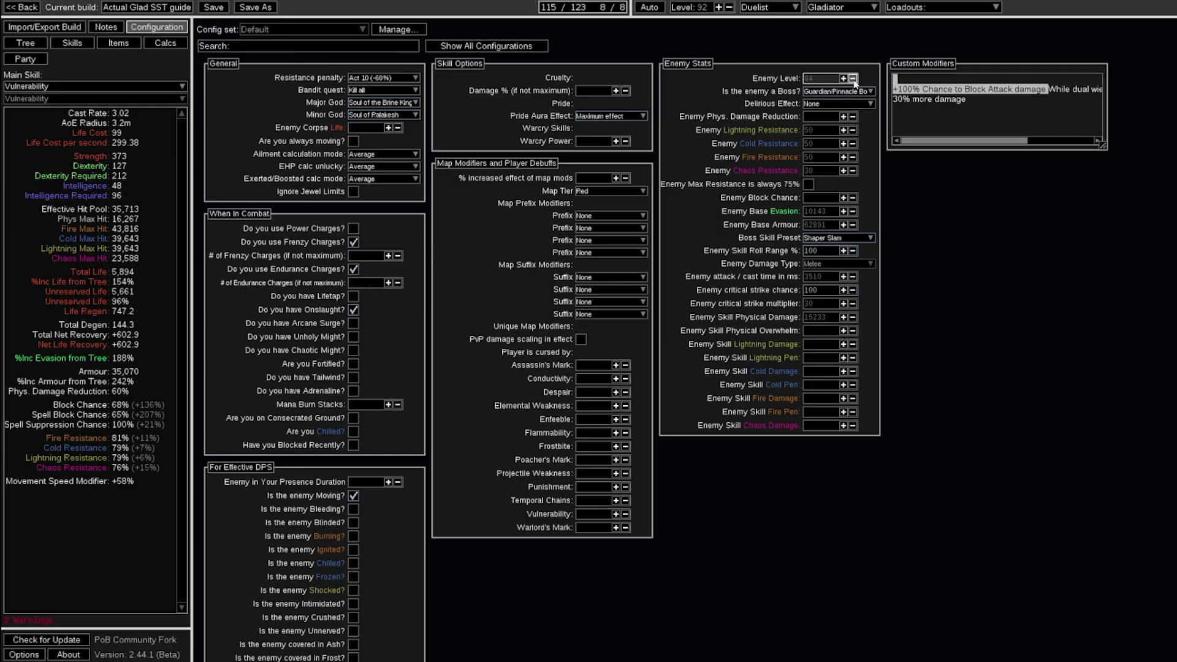
key("BackSpace")
key("shift+End")
key("BackSpace")
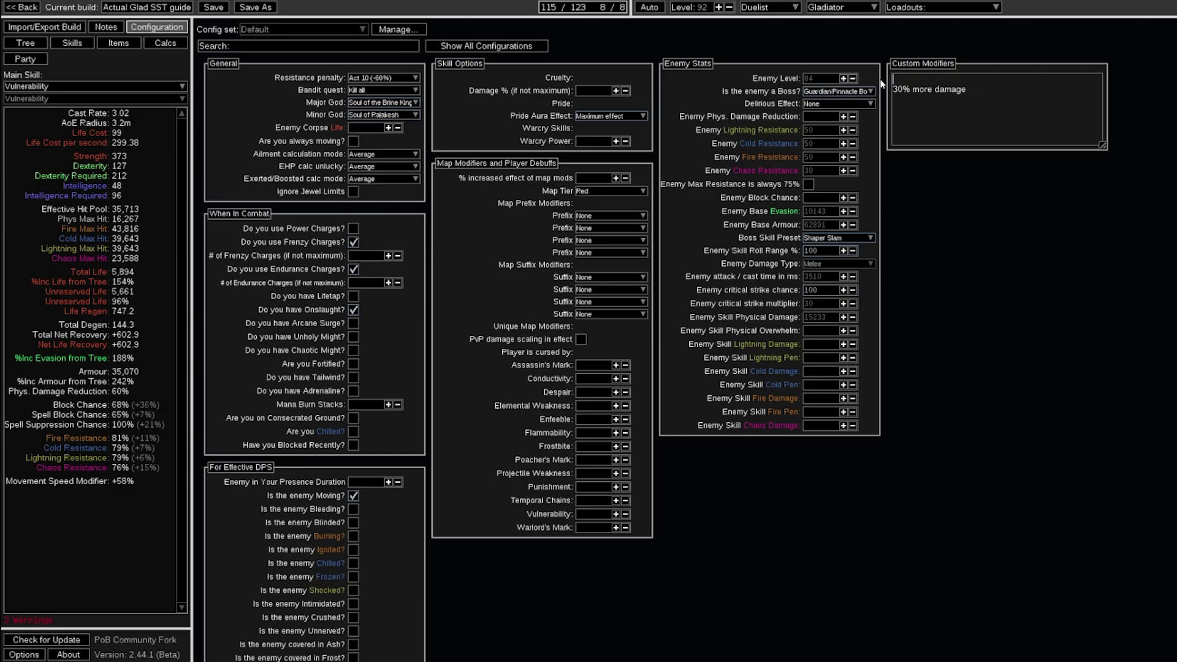
key("Delete")
left_click_drag(899, 78, 1008, 80)
Step: Tick 'Have you Blocked Recently?' and review the 111,603 effective hit pool in Calcs
left_click(43, 42)
scroll(727, 441, "up", 5)
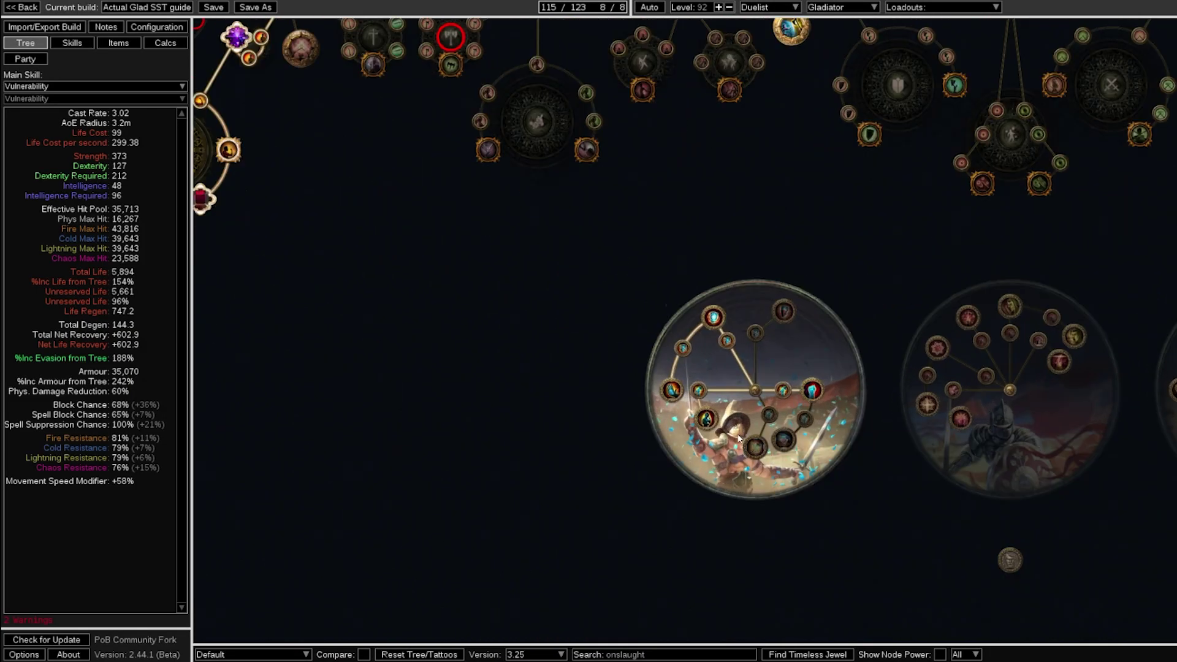
left_click(157, 27)
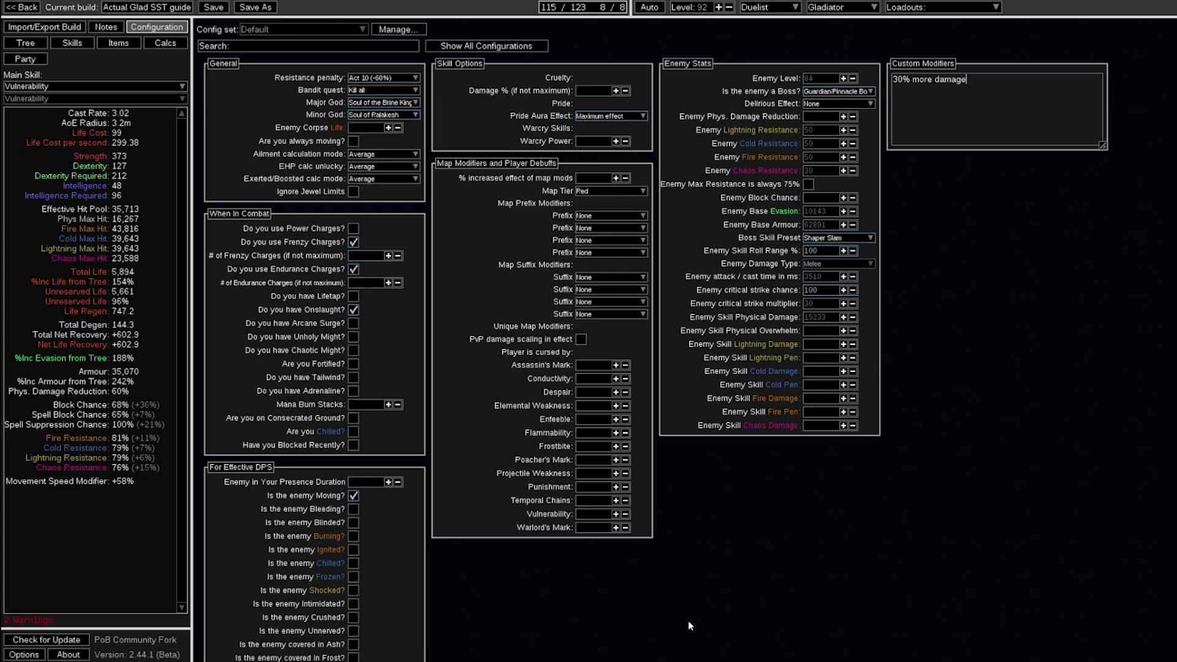
left_click(353, 445)
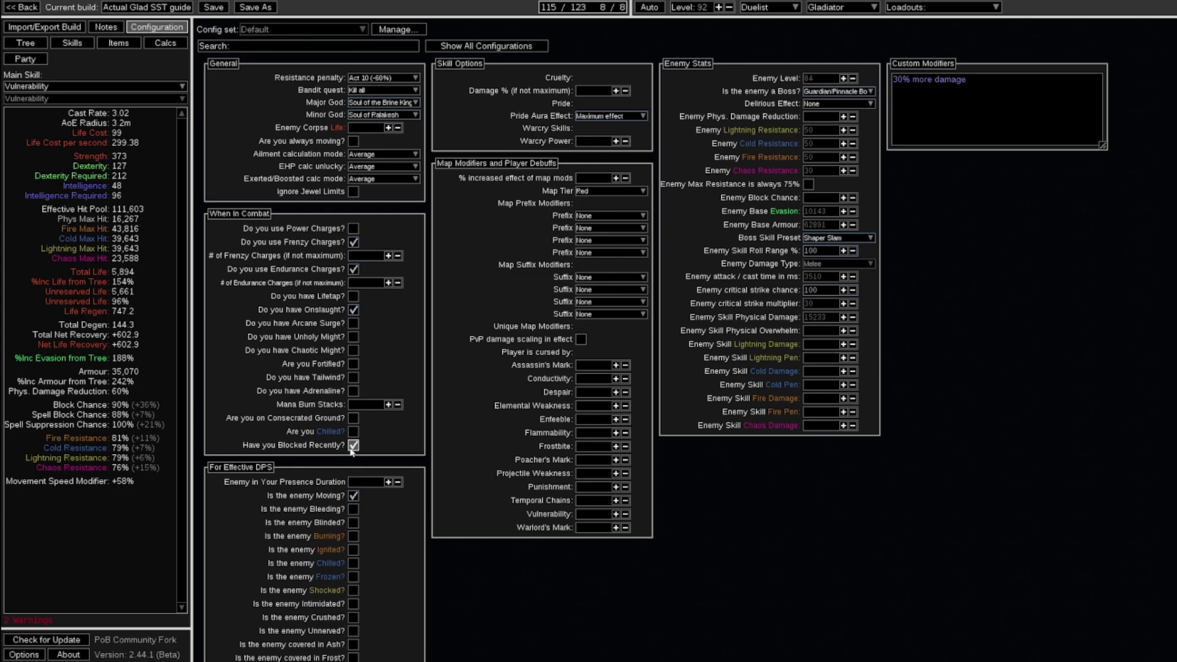
left_click(174, 43)
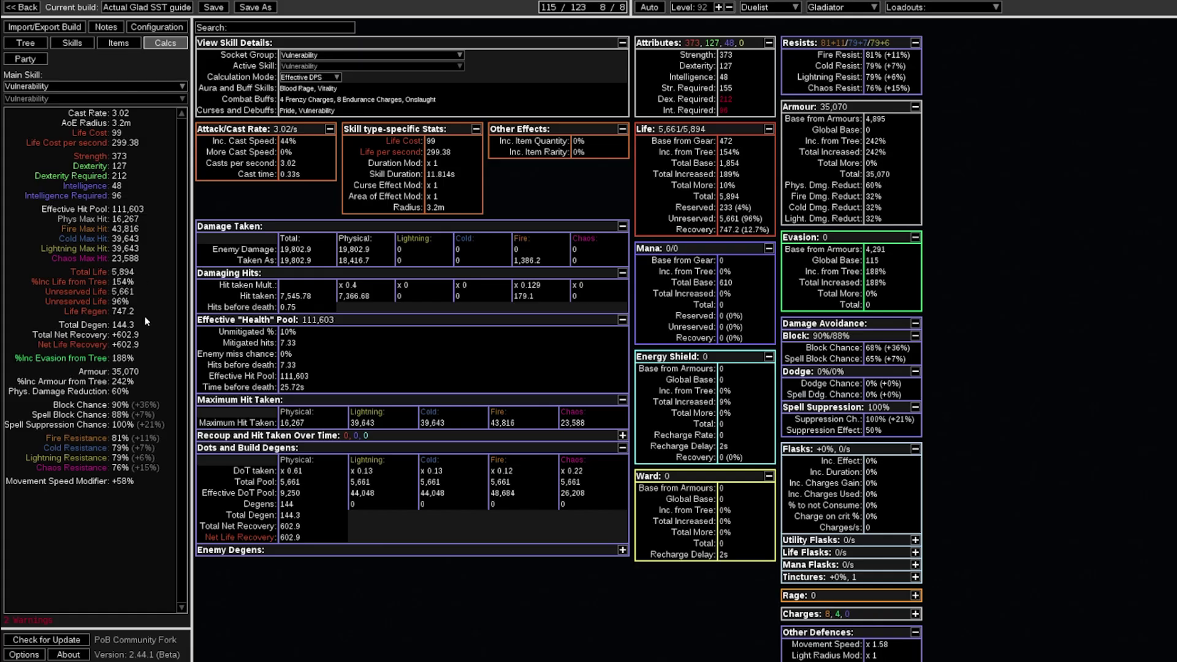
Step: Leave the Pride Aura Effect dropdown on 'Maximum effect' in Configuration
key("ctrl+5")
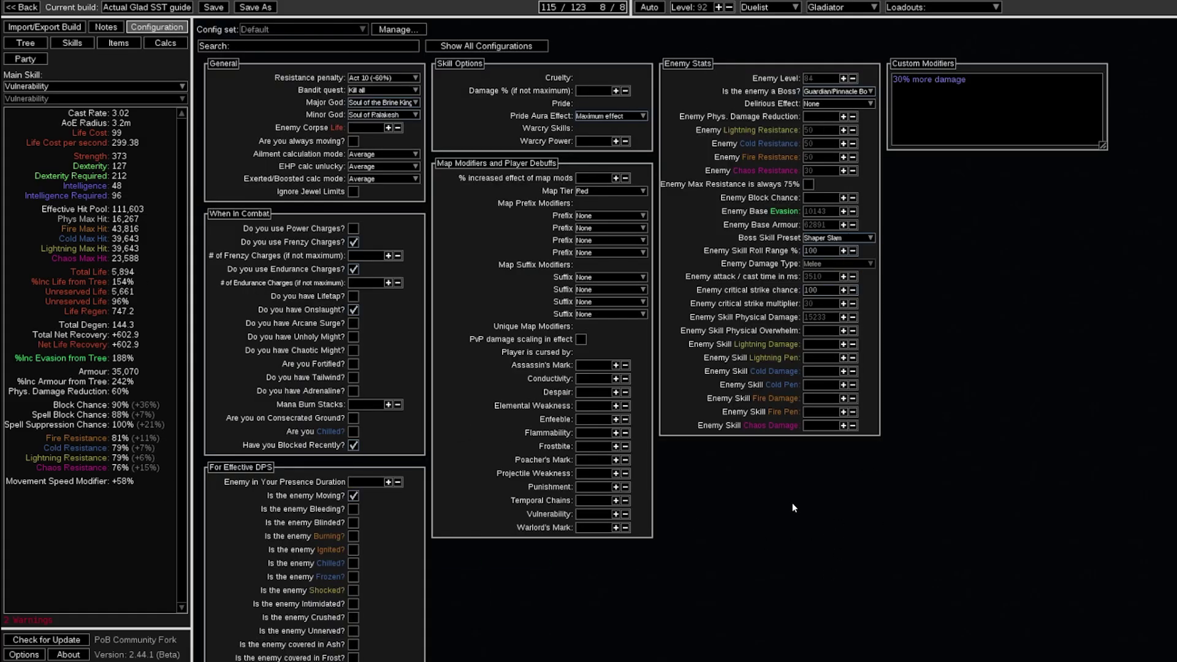
left_click(72, 43)
left_click(118, 43)
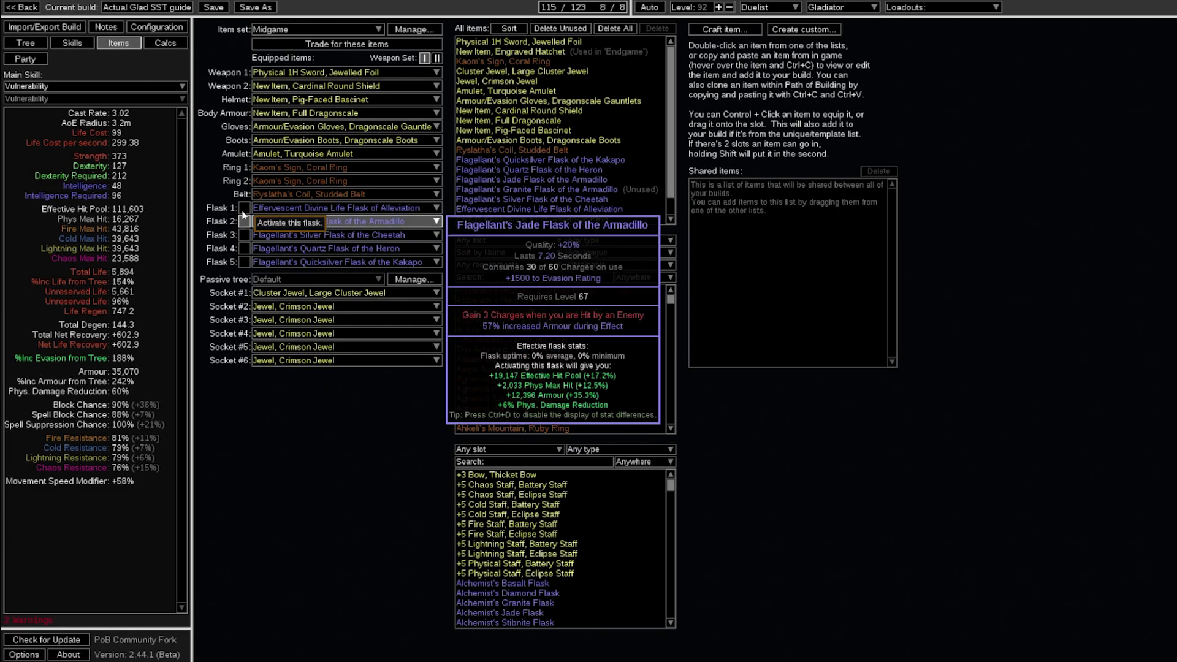
left_click(151, 29)
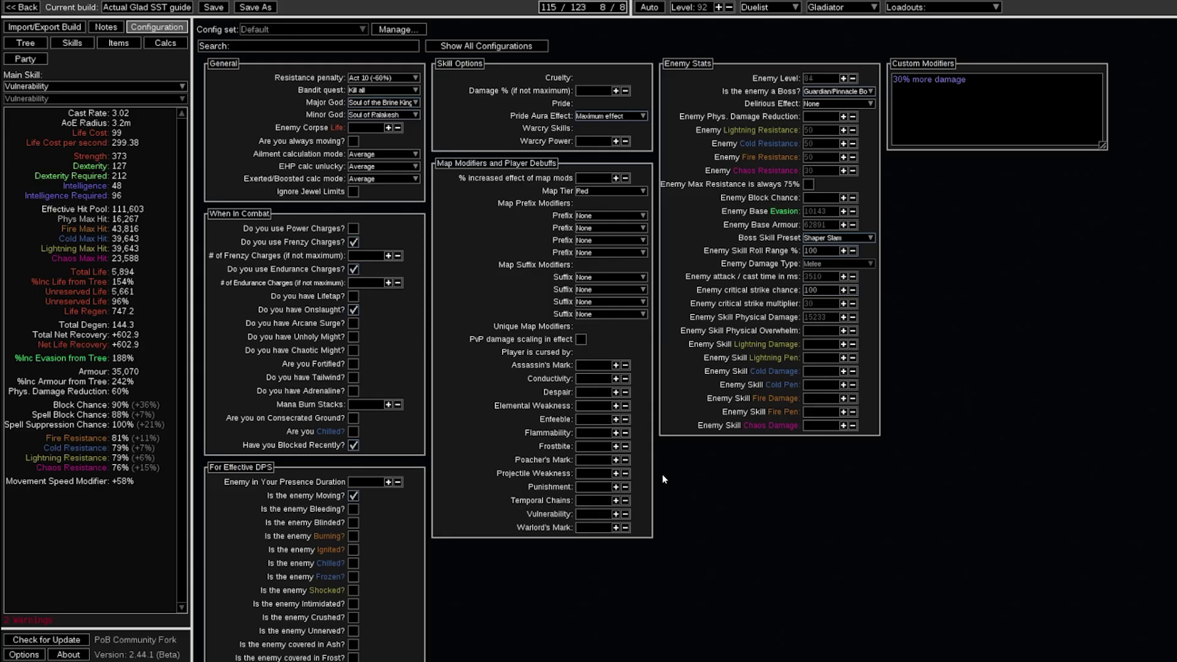
left_click(607, 116)
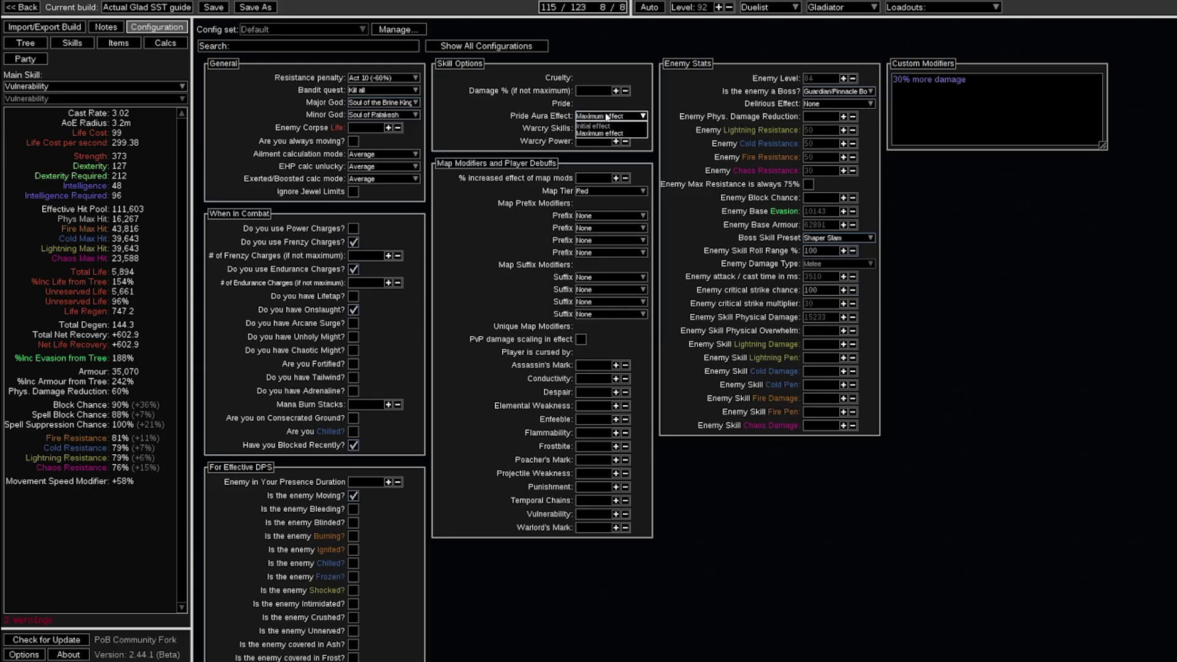
left_click(606, 132)
left_click(602, 117)
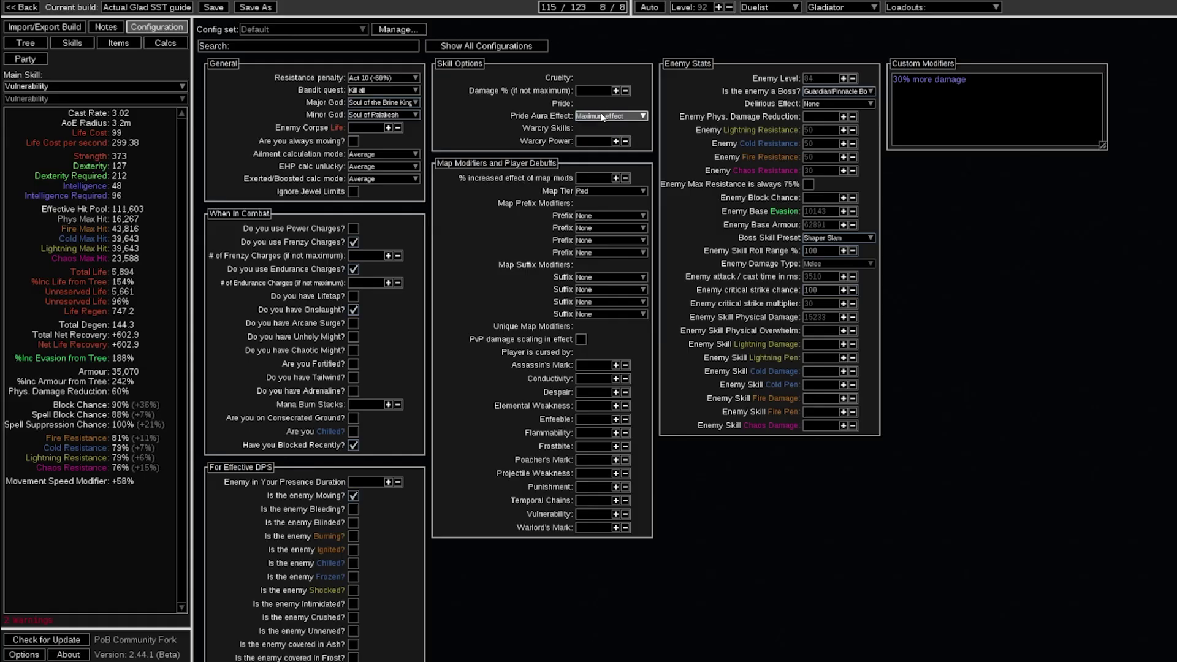
left_click(602, 117)
Step: Turn off Frenzy Charges and set Boss Skill Preset to None, reaching 354,799 hit pool
left_click(354, 242)
left_click(353, 243)
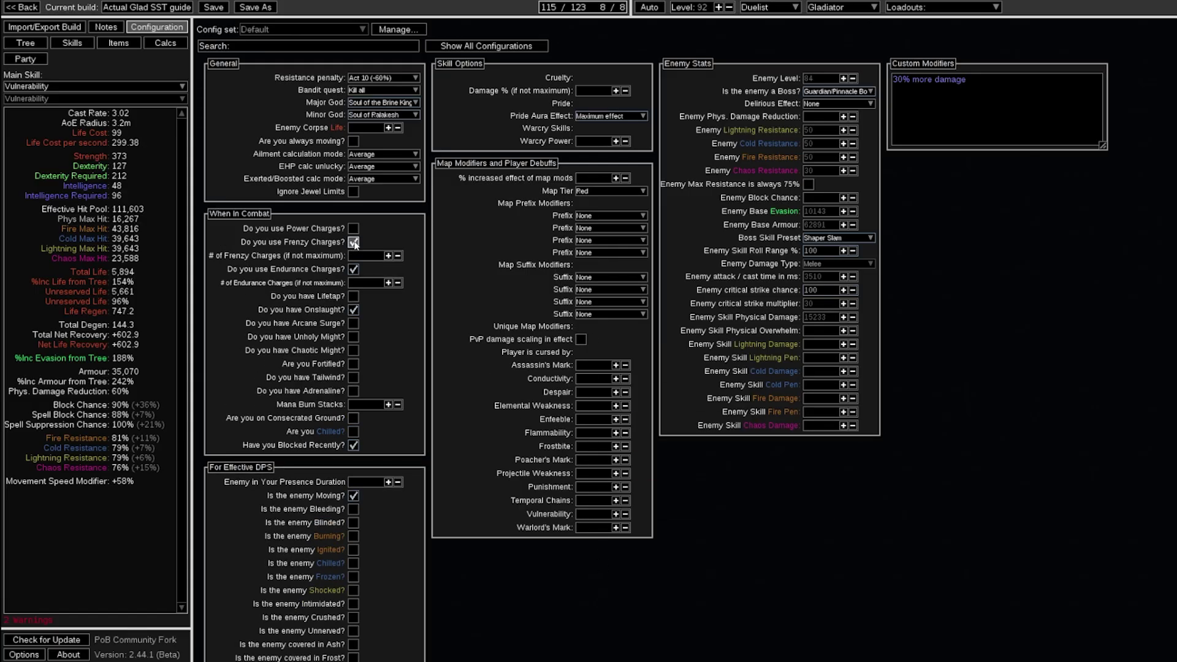
left_click(354, 242)
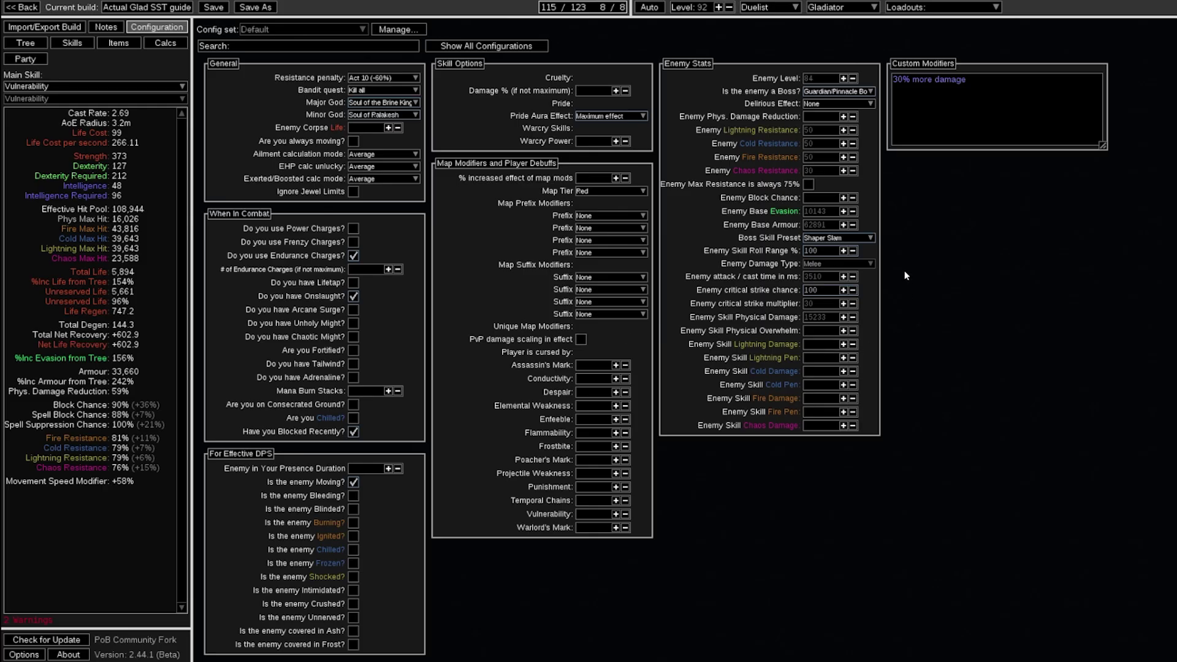
left_click(845, 239)
left_click(844, 248)
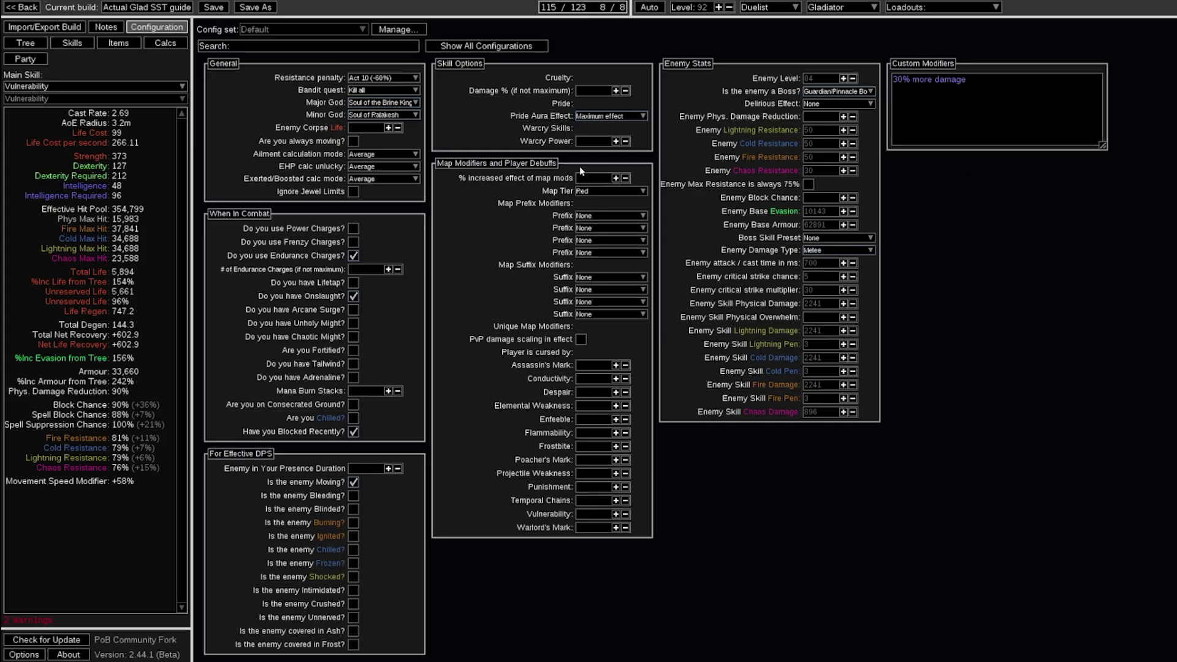
Step: Make Spectral Shield Throw the main skill and set Pride Aura Effect to Maximum effect
left_click(92, 86)
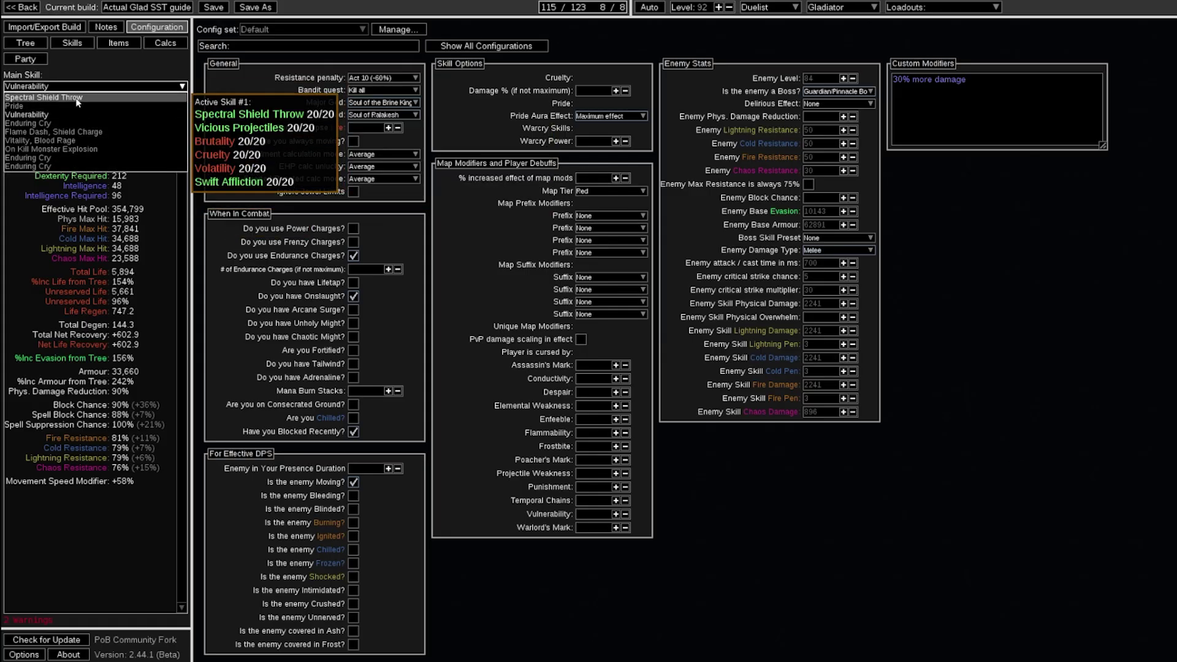
left_click(104, 98)
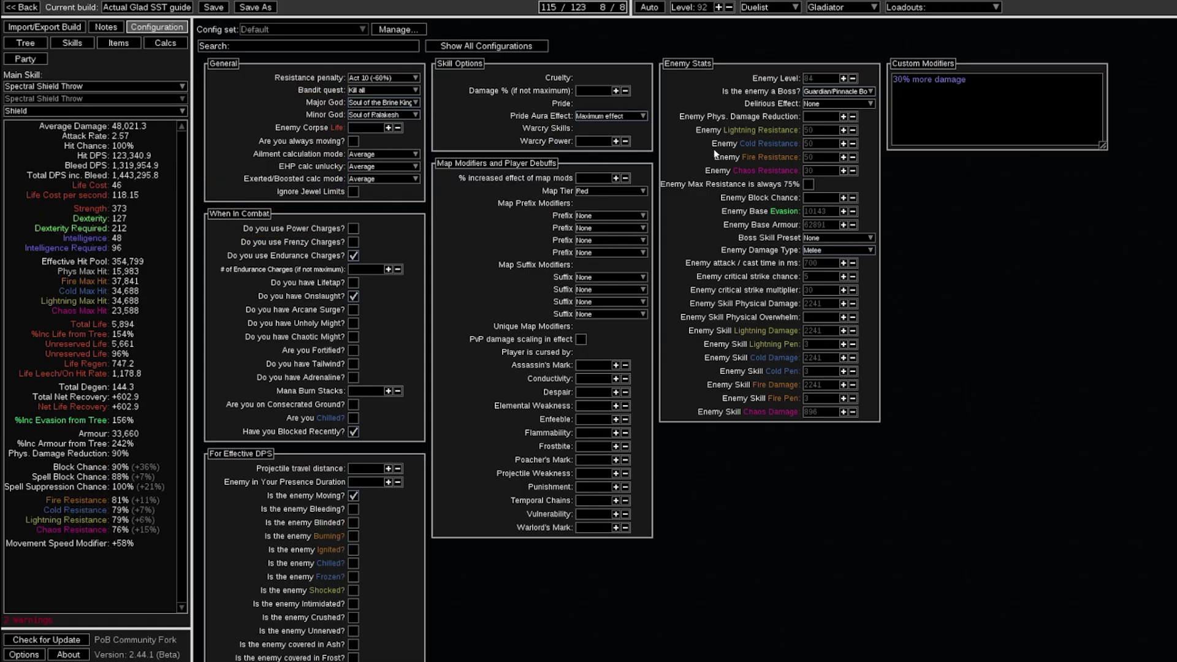
left_click(611, 117)
left_click(613, 122)
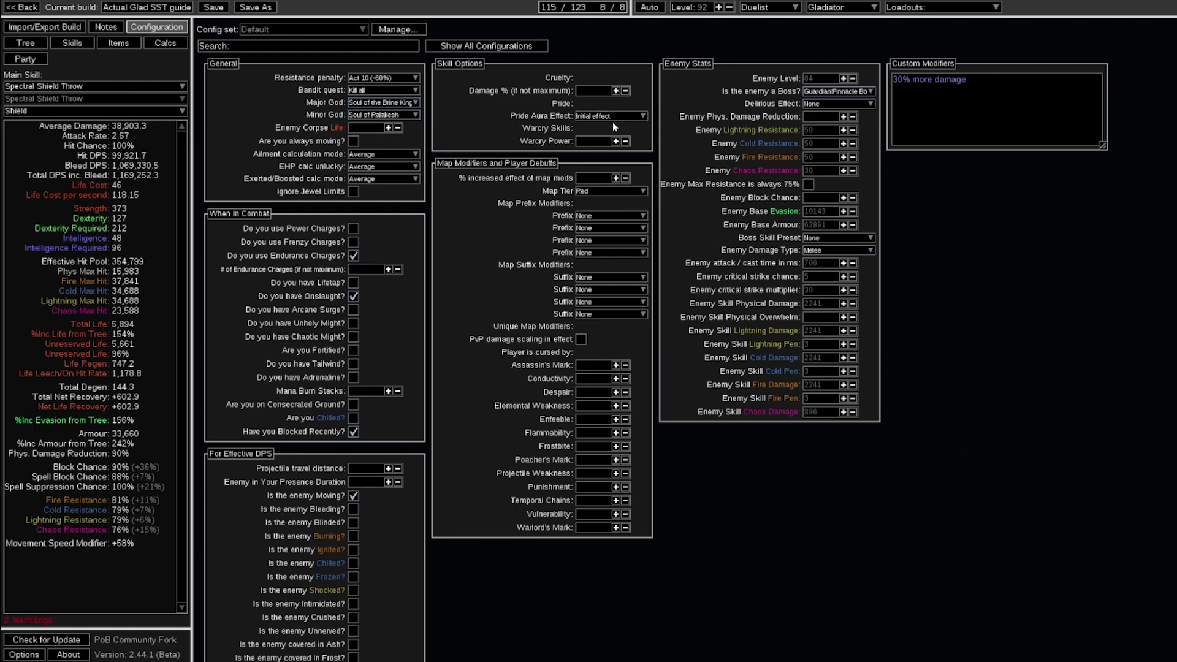
left_click(615, 116)
left_click(621, 133)
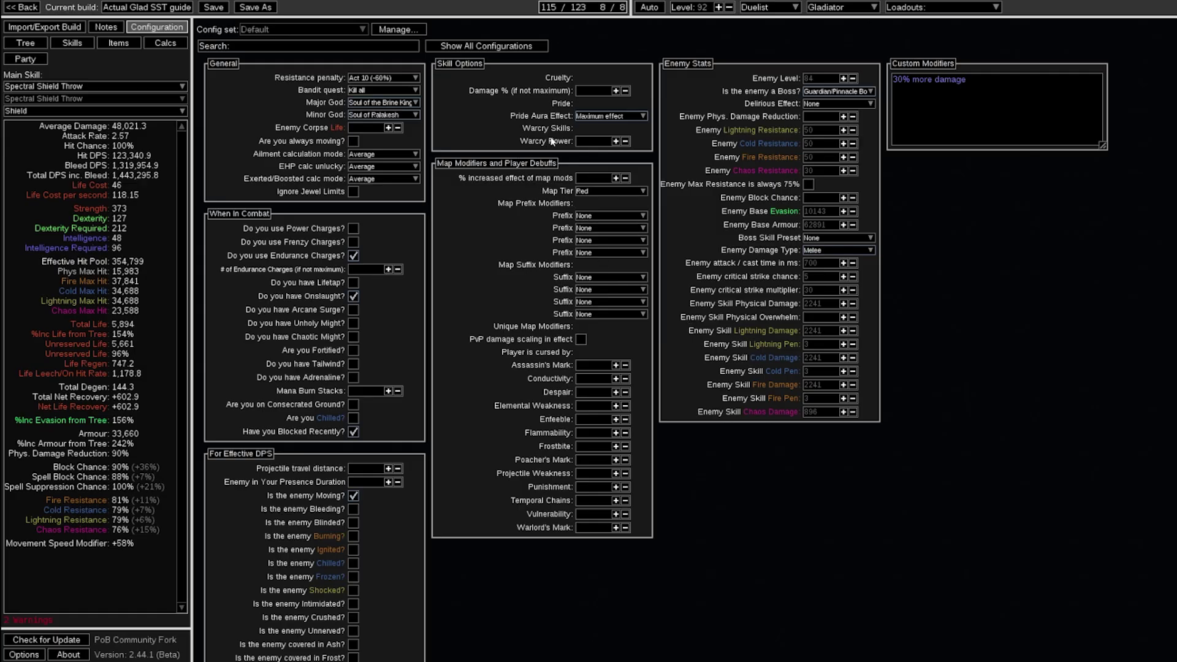
left_click(604, 117)
left_click(593, 117)
key("ctrl+3")
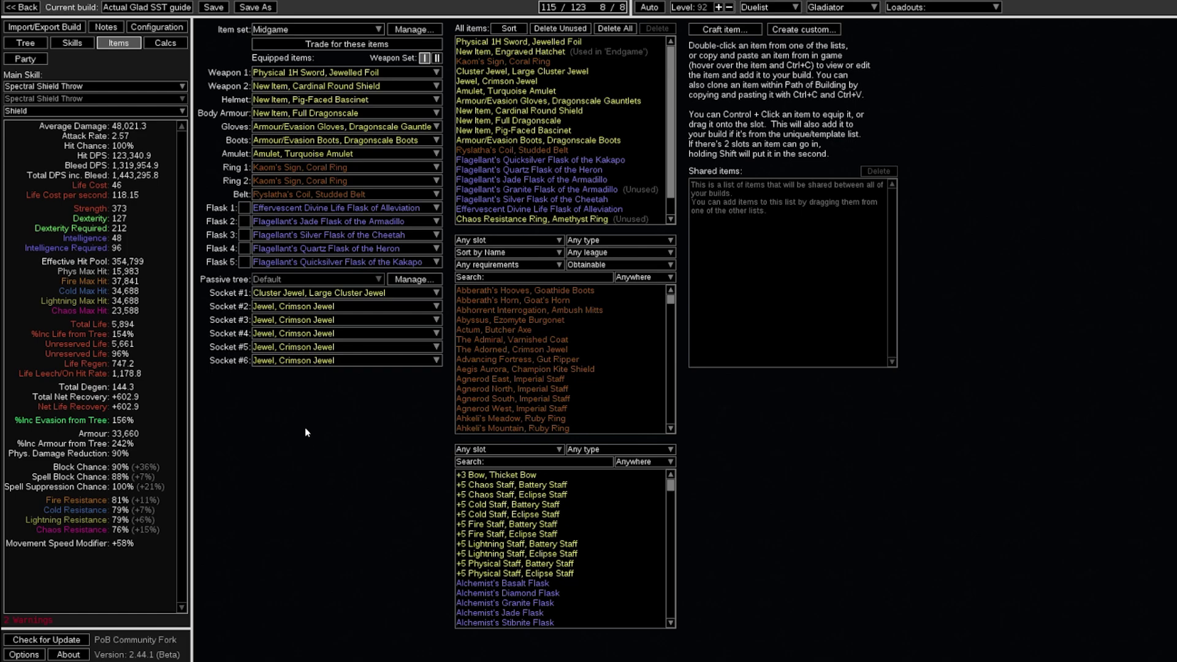
Step: Bring up the level 99 Ground Slam Berserker build with its notes FAQ and levelling guide
mouse_move(325, 307)
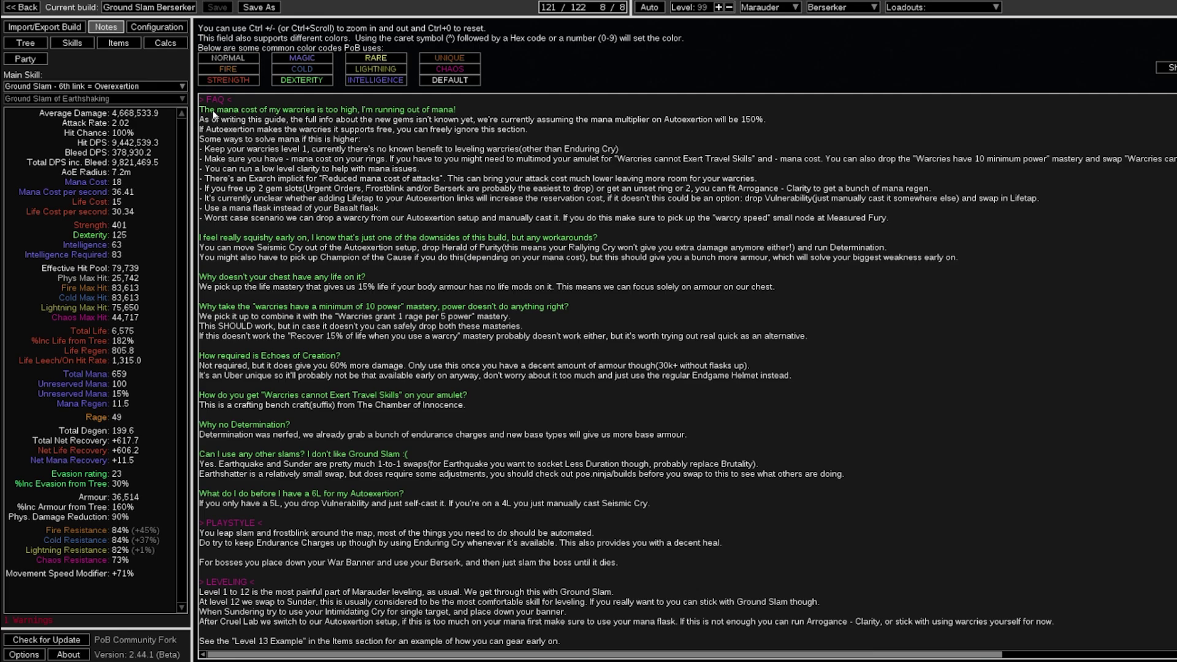
Step: Scroll through the Berserker's notes and select the text back to the FAQ
scroll(275, 162, "down", 5)
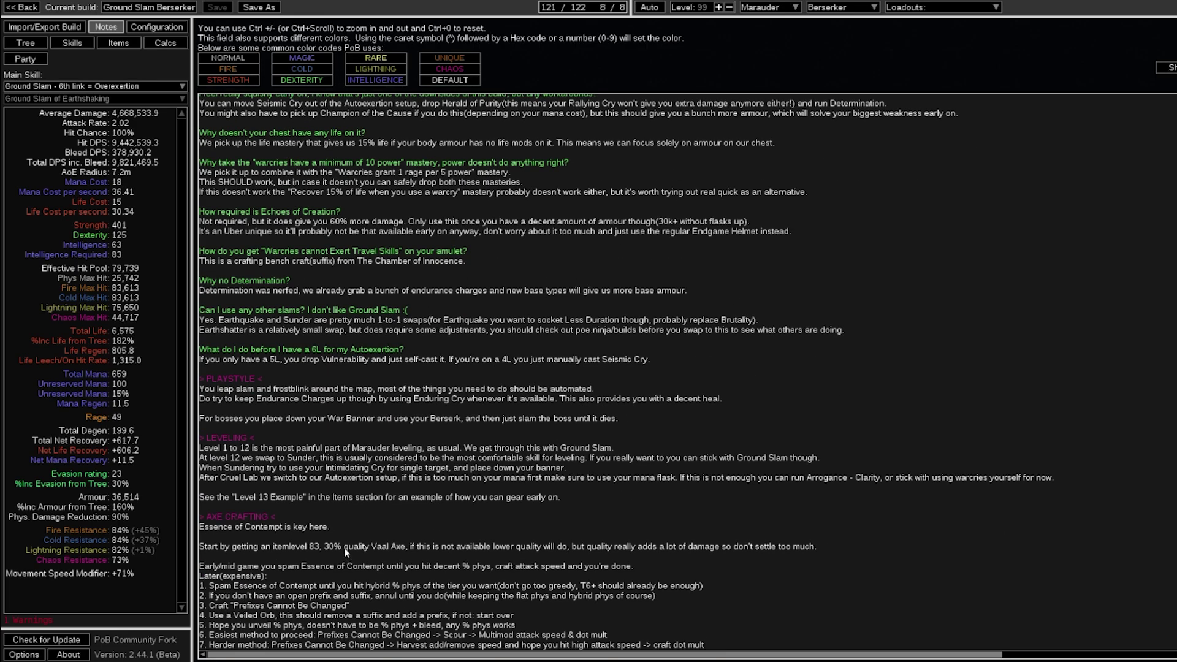
scroll(348, 559, "up", 5)
left_click_drag(535, 473, 208, 105)
left_click(576, 186)
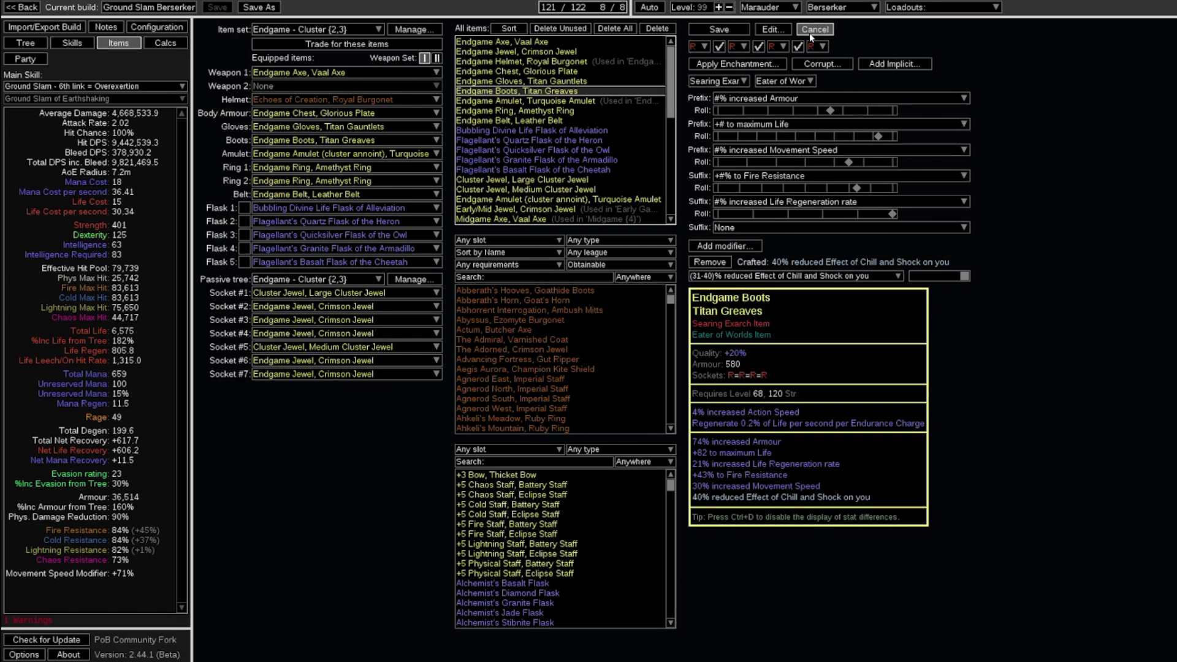
Step: Cancel out of the Endgame Boots item editor, leaving the boots unchanged
left_click(810, 34)
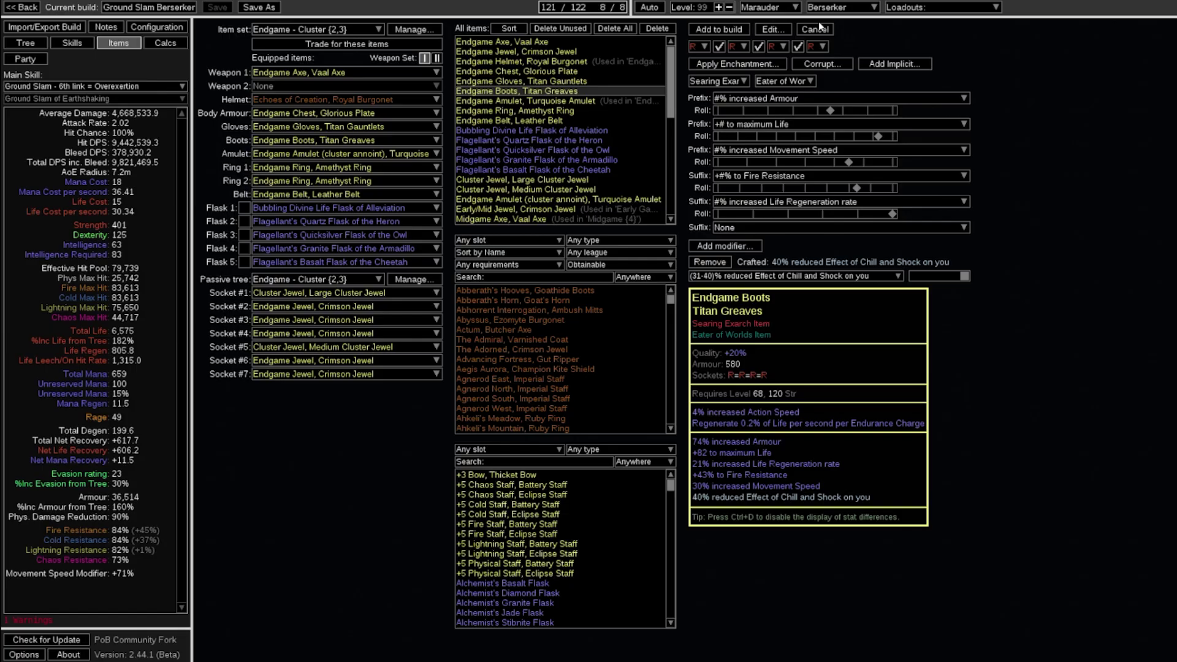
Step: Paste the Endgame Boots' item text into a Notepad++ tab and select all of it
left_click(830, 29)
key("alt+Tab")
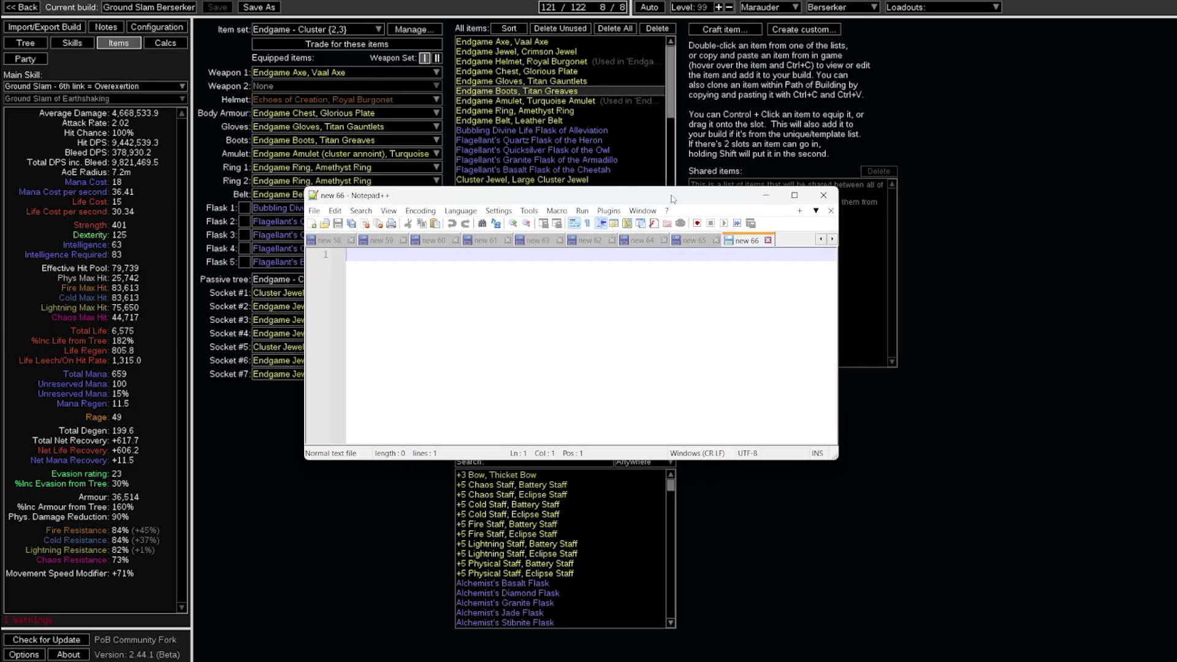
key("ctrl+v")
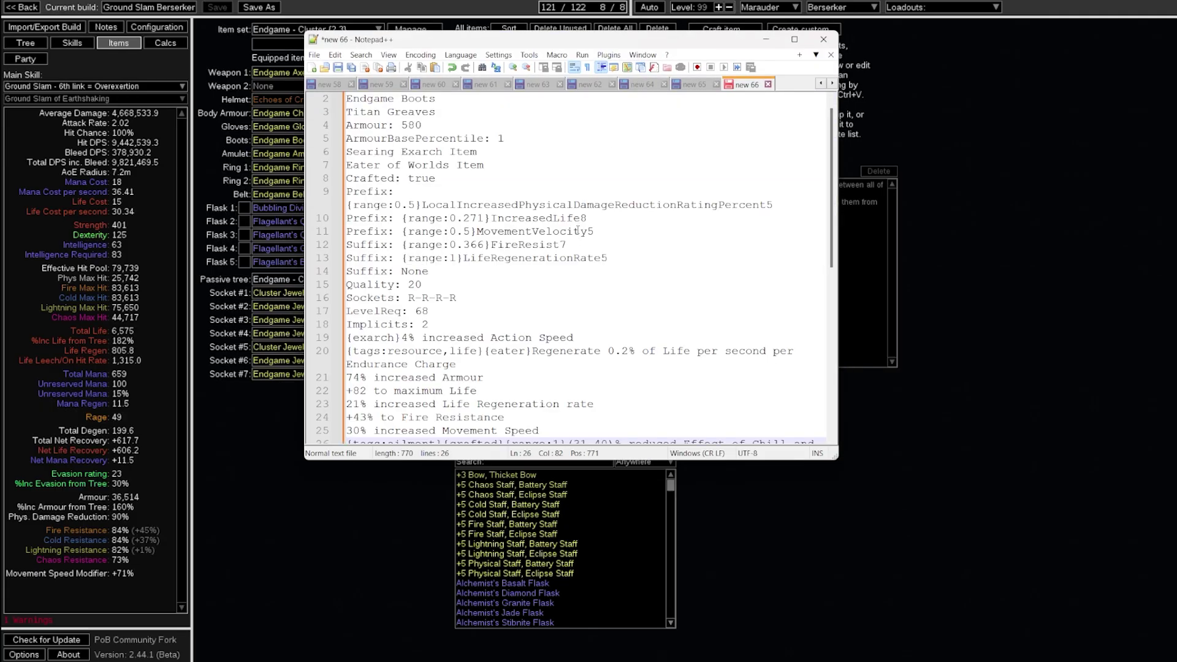
key("ctrl+a")
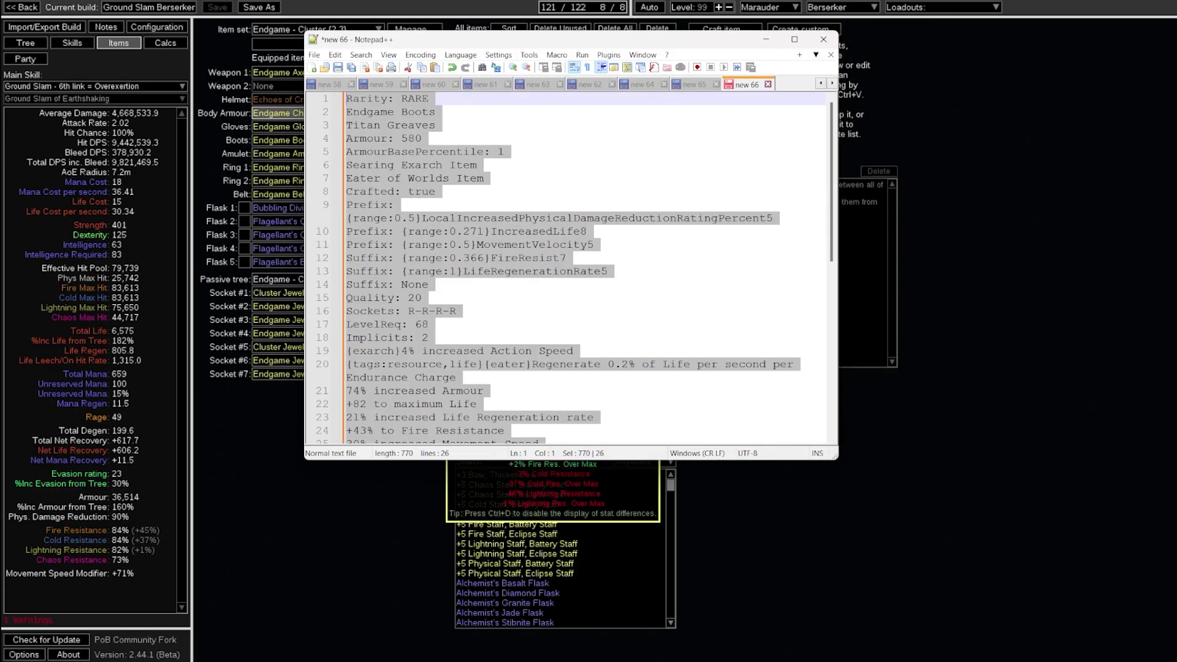
Step: Mark the IncreasedLife8 and MovementVelocity5 prefix lines, then close Notepad++
mouse_move(519, 231)
left_mouse_down()
mouse_move(797, 368)
mouse_move(519, 231)
left_mouse_up()
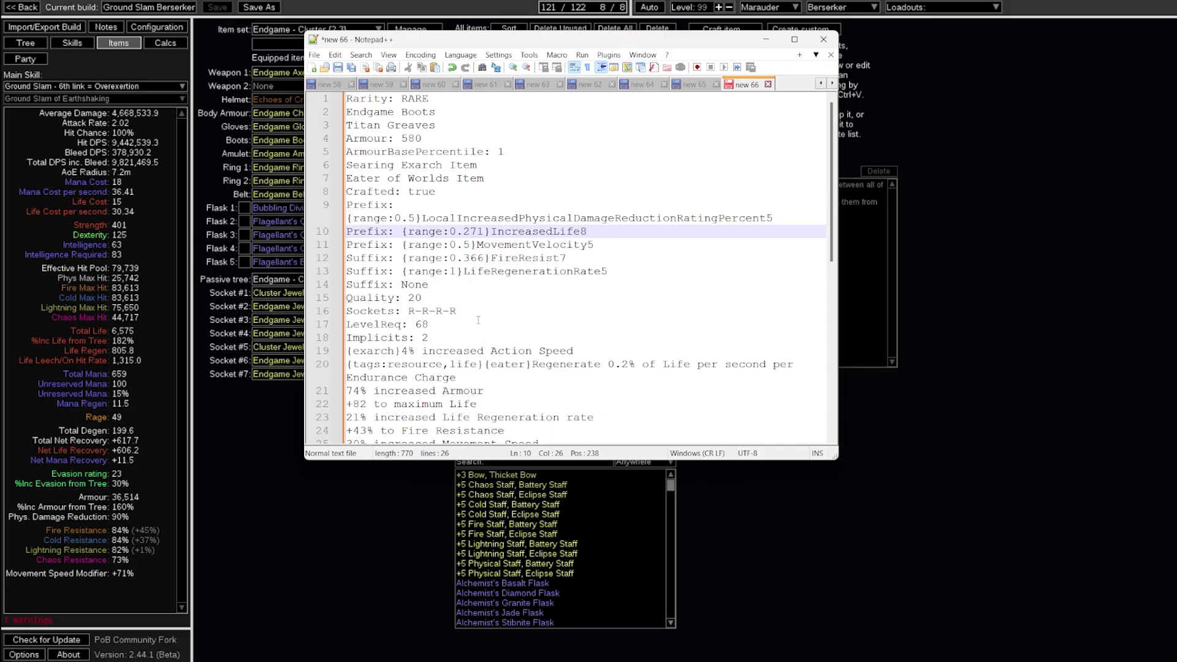
left_click_drag(479, 319, 398, 138)
left_click(581, 244)
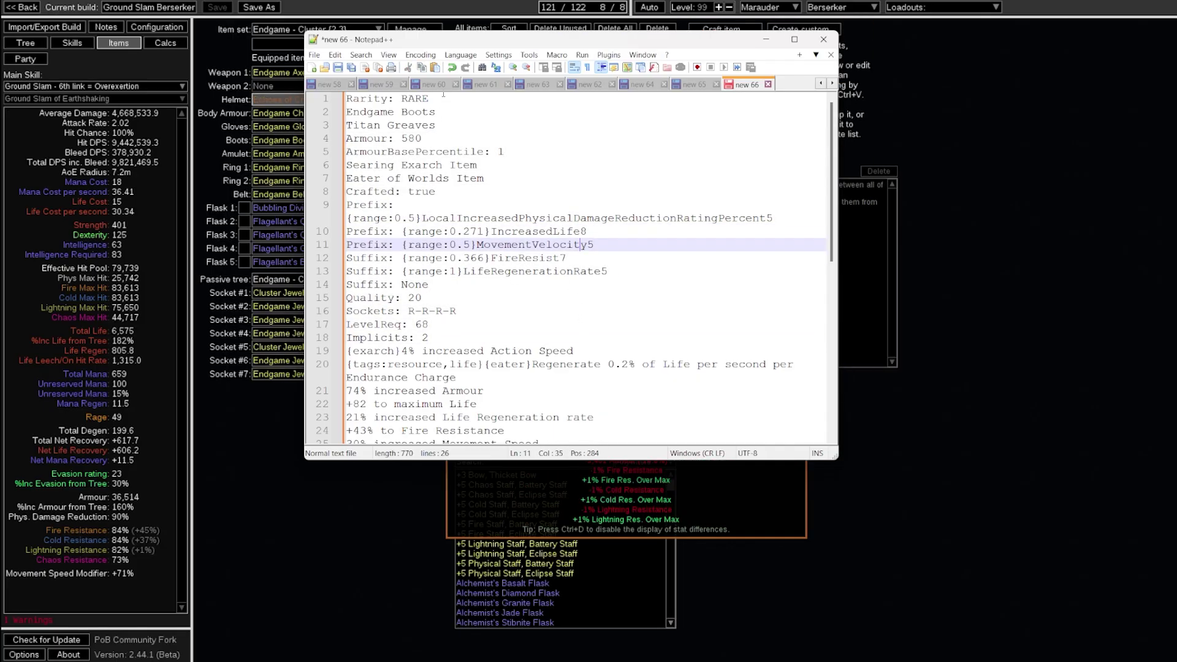
left_click(738, 28)
Step: Start crafting a new item, pick an item type, then cancel the craft
left_click(742, 27)
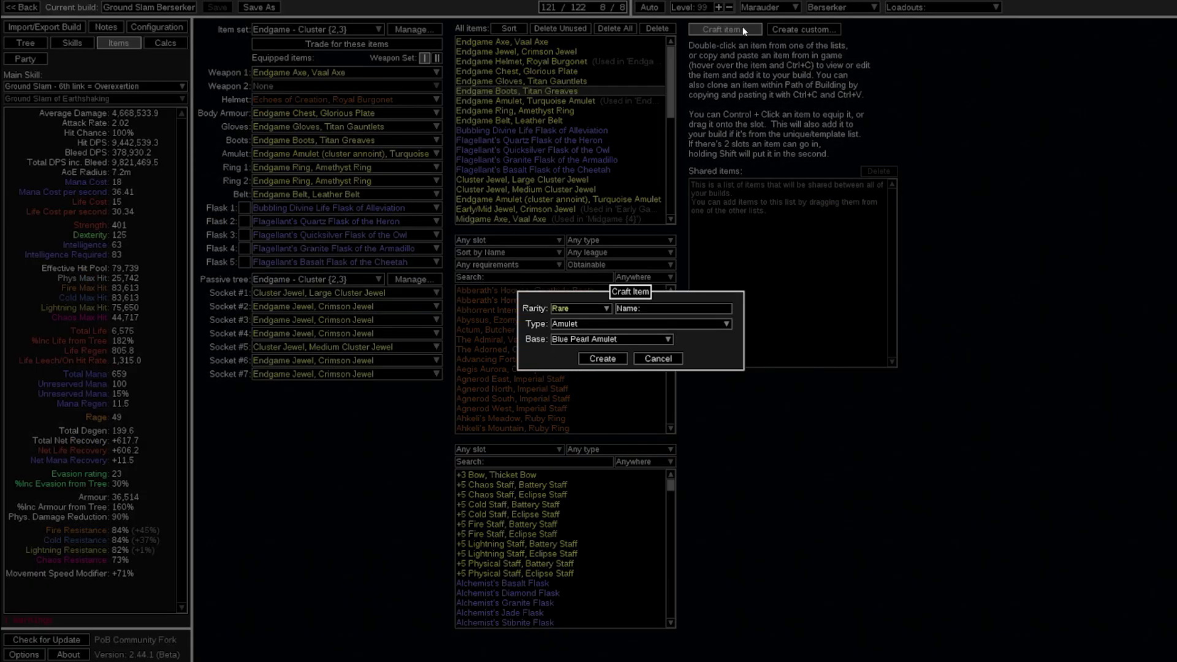
left_click(608, 323)
scroll(632, 365, "down", 5)
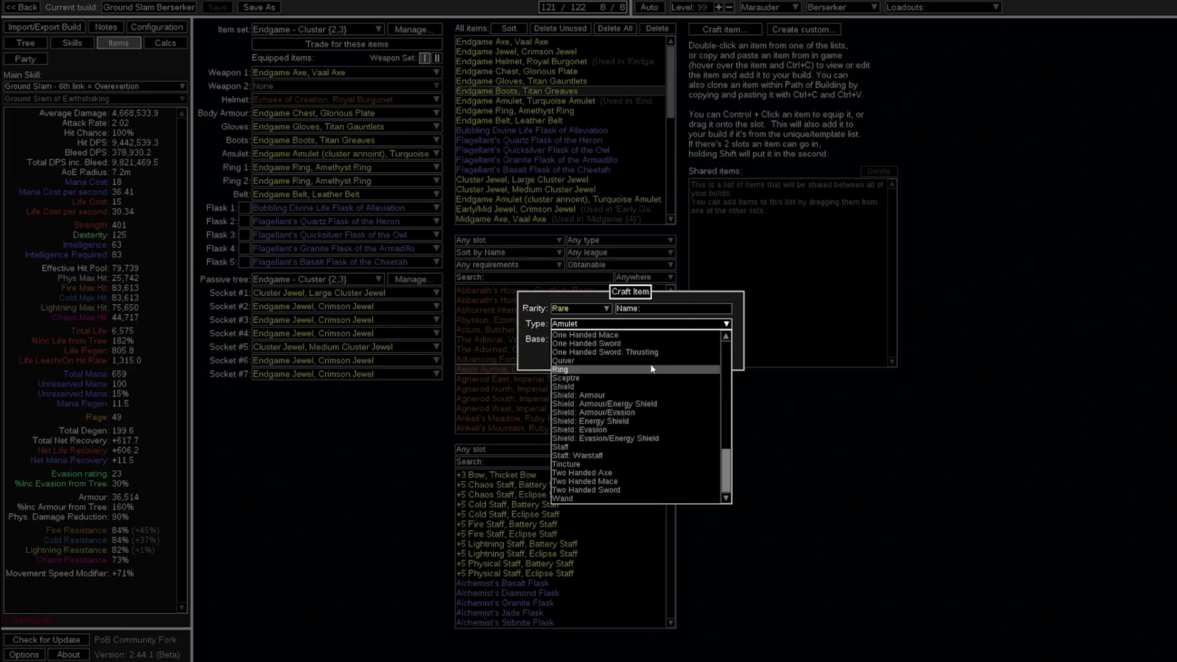
left_click(653, 367)
left_click(659, 359)
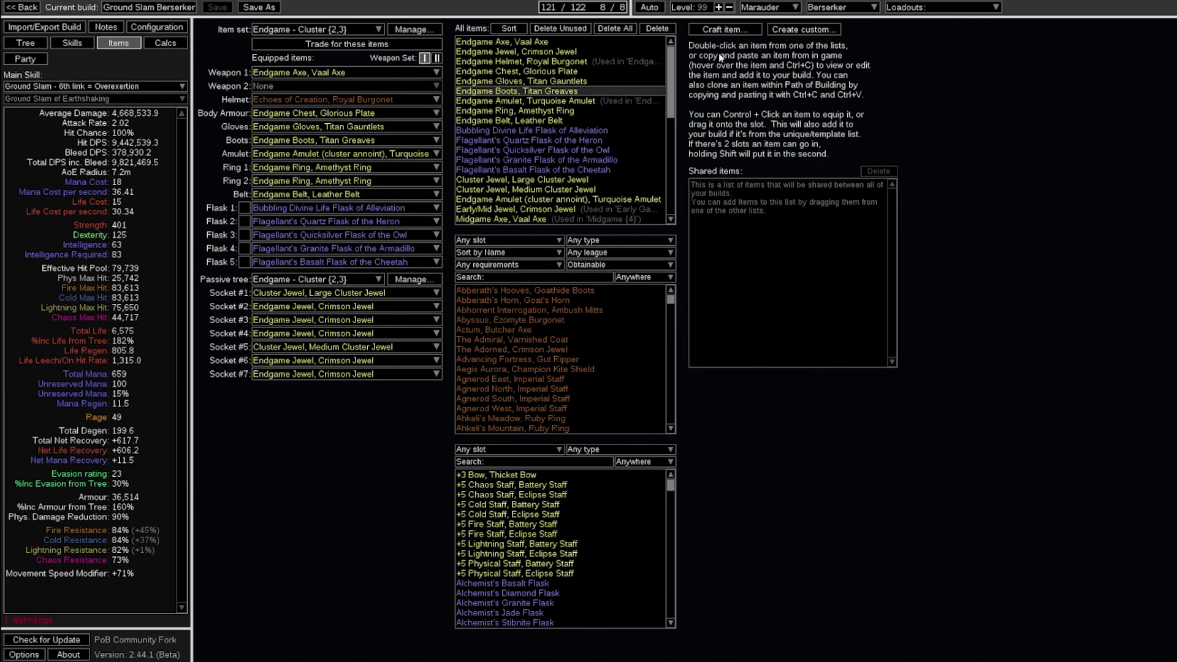
Step: Open the Titan Greaves boots, browse Add modifier, and cancel without changes
double_click(521, 90)
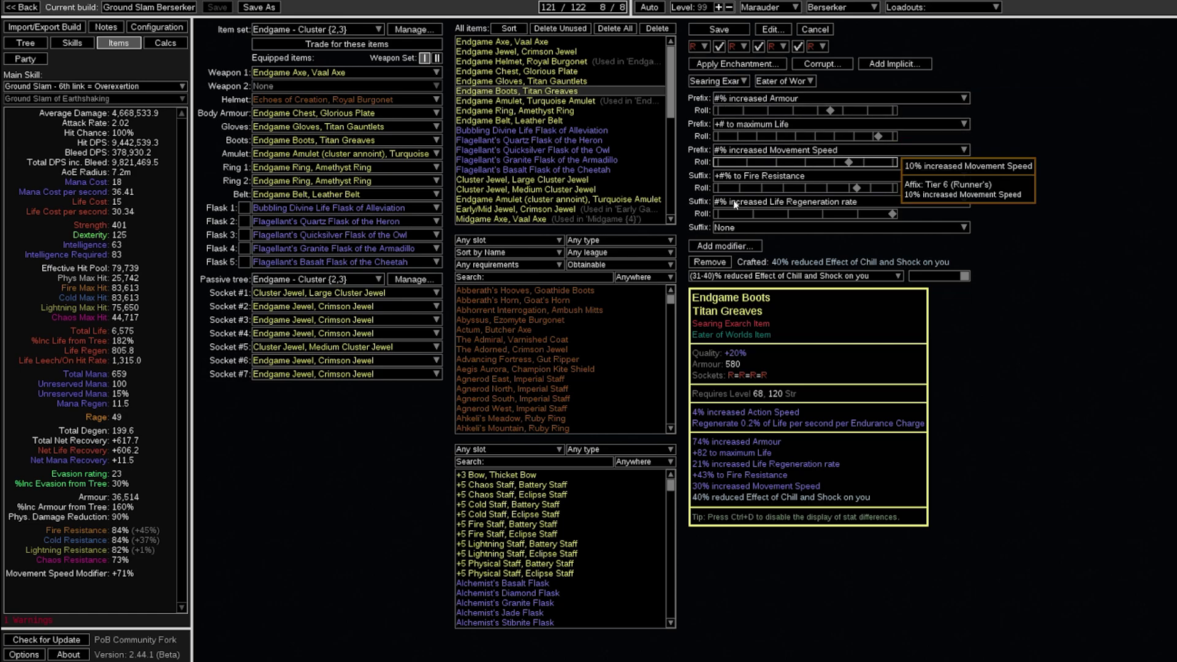
left_click(725, 246)
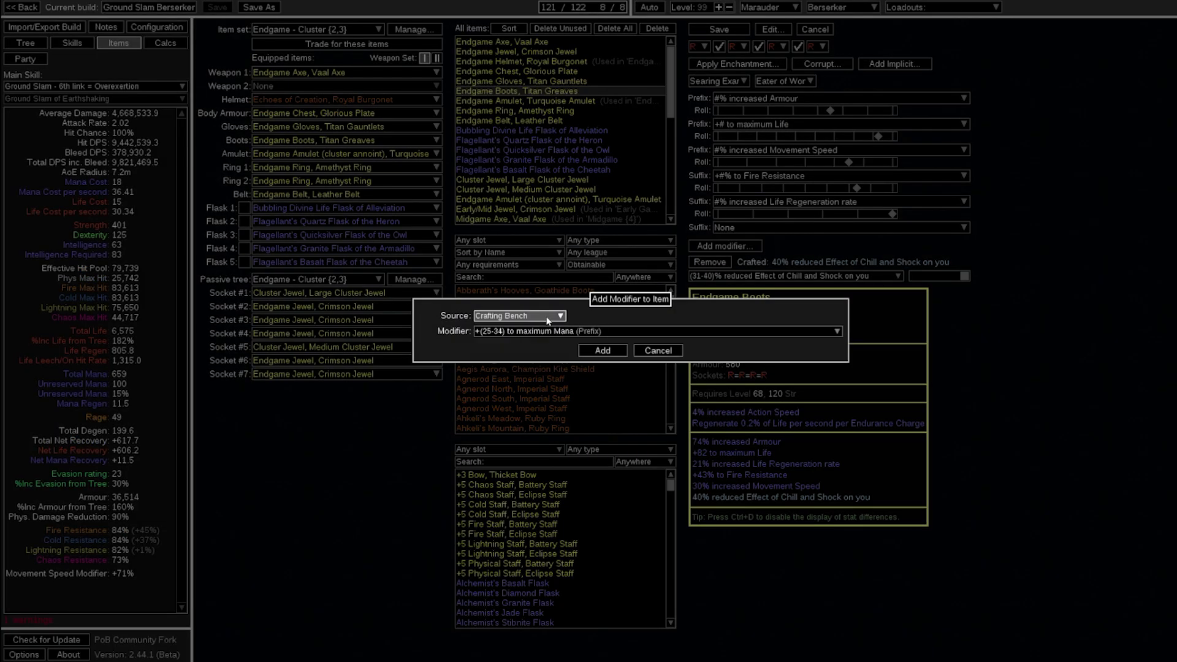
left_click(658, 350)
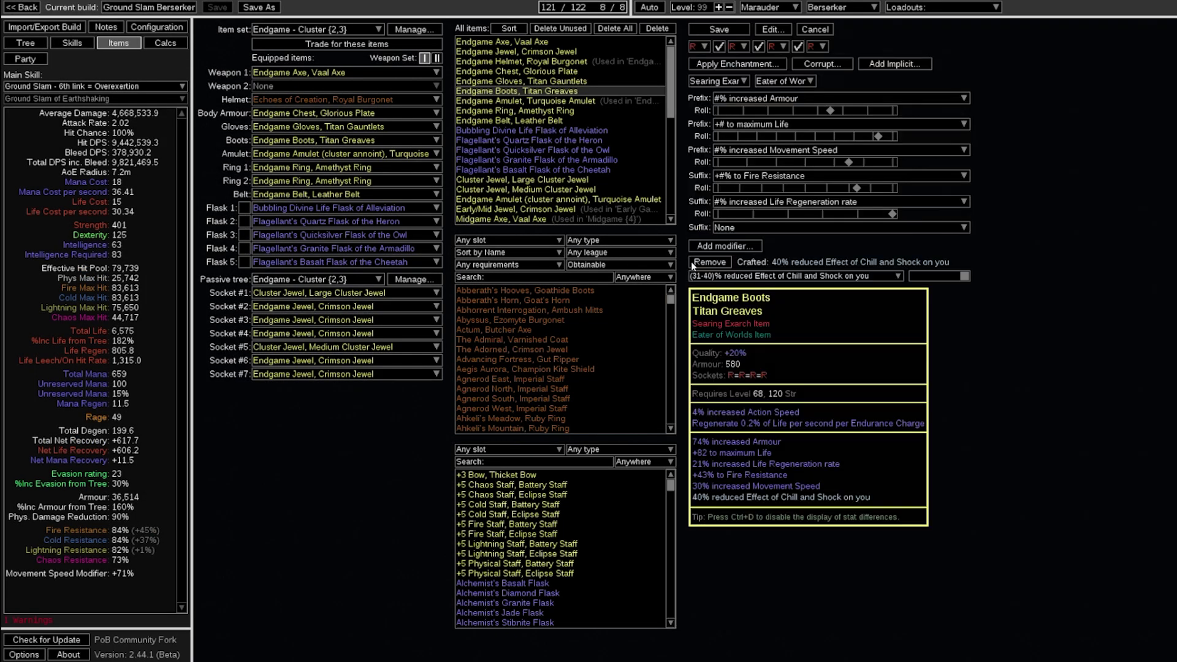
left_click(810, 28)
Step: Include the Ground Slam skill group in Full DPS calculations
left_click(88, 45)
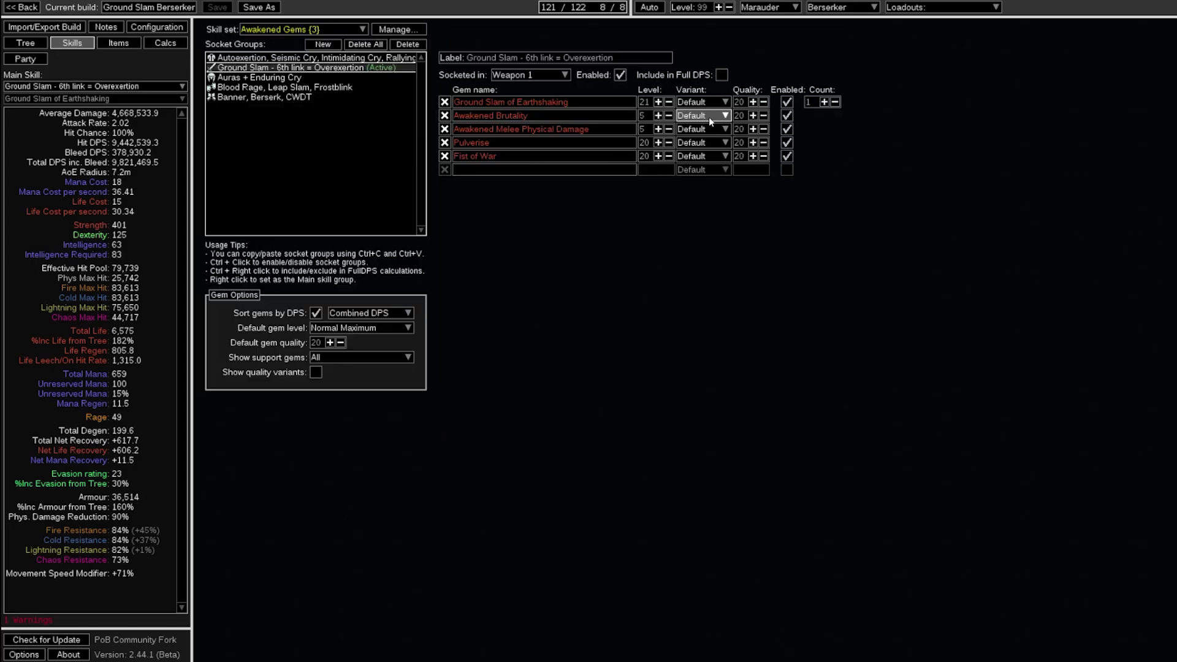
left_click(721, 75)
left_click(167, 28)
Step: Rank the Endgame Amulet's anoint options by Full DPS, then clear the hatchet tree search
left_click(111, 45)
double_click(539, 100)
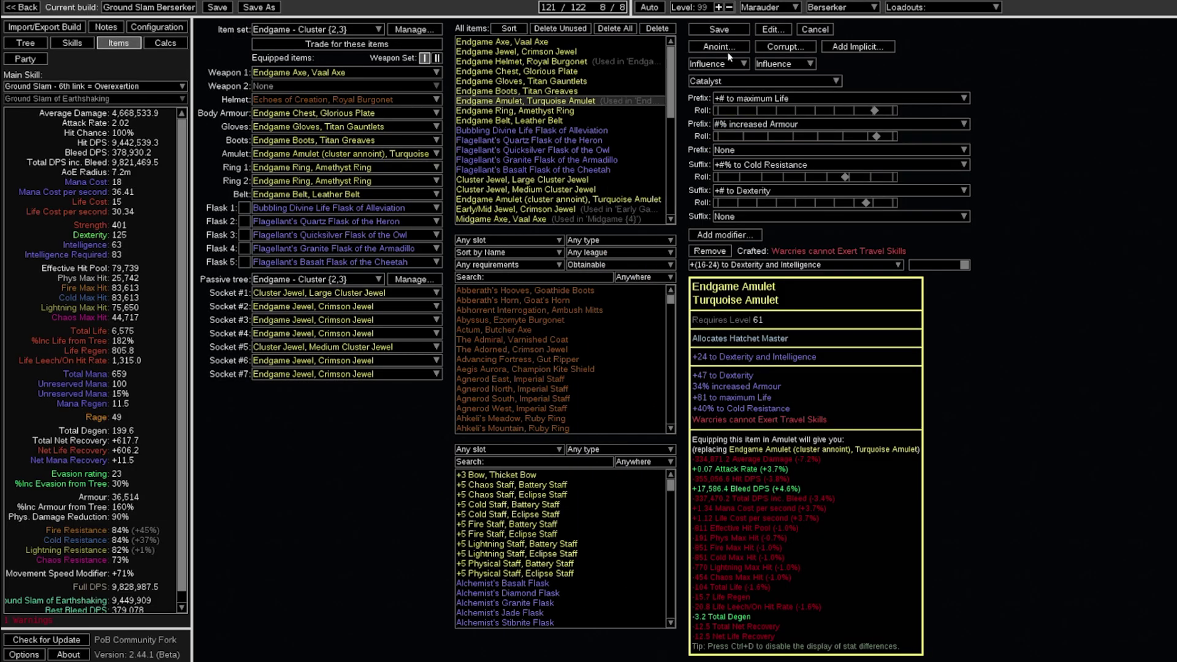
left_click(719, 47)
left_click(624, 208)
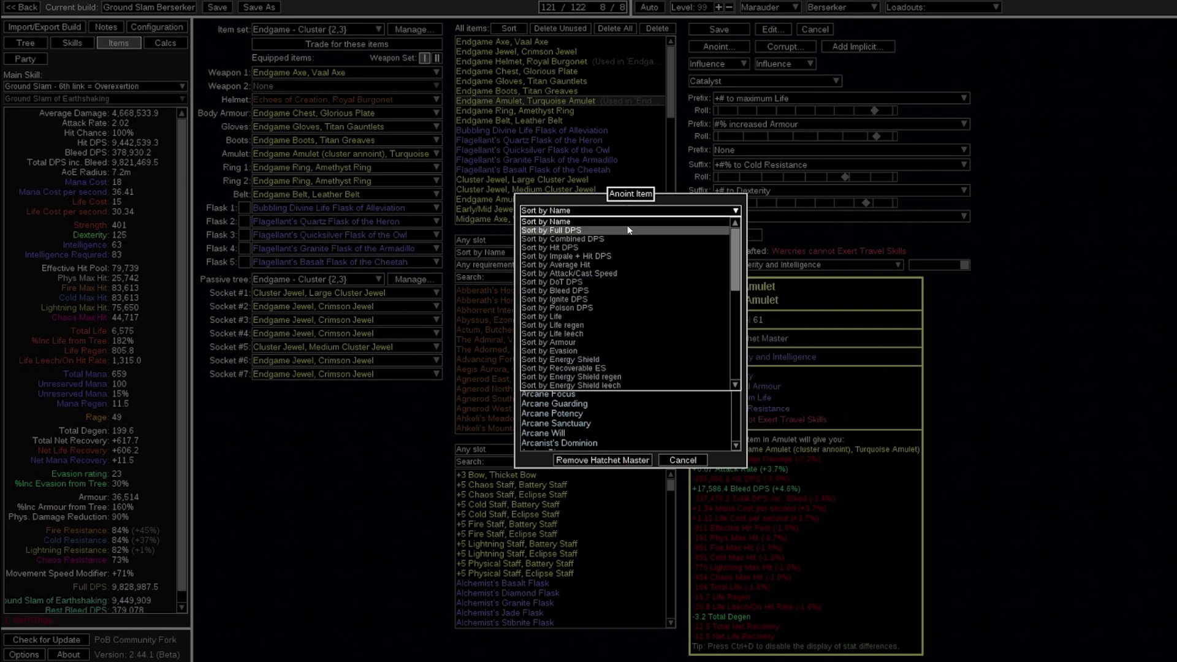
left_click(632, 230)
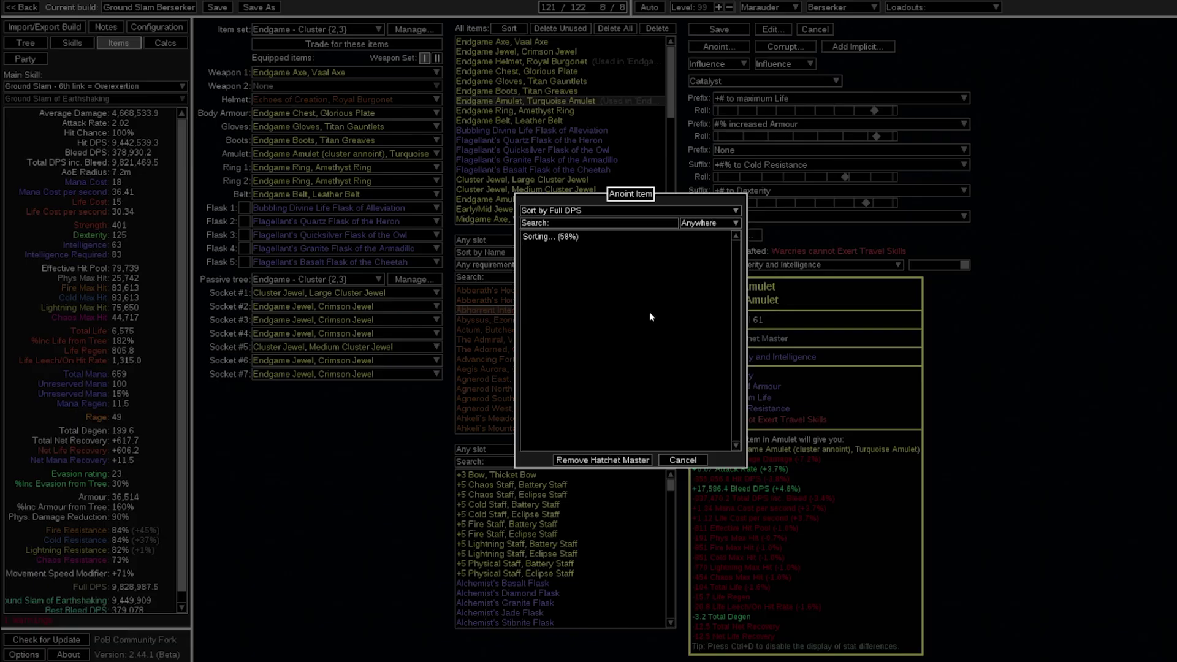
mouse_move(618, 239)
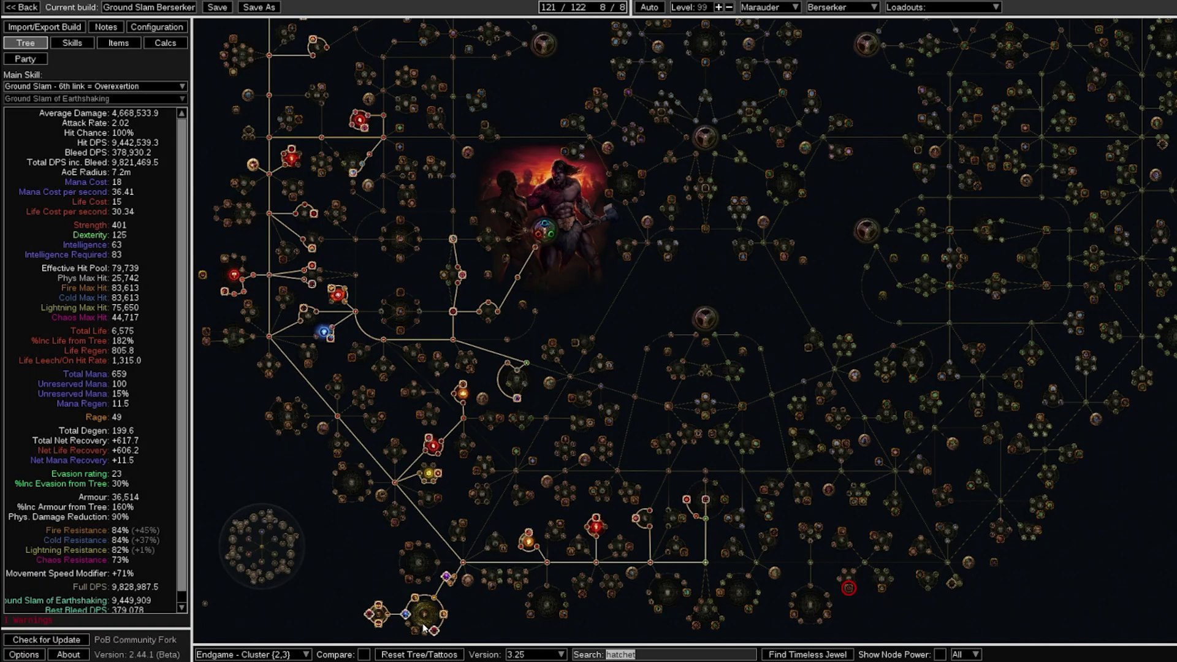
key("BackSpace")
scroll(863, 583, "up", 3)
left_click_drag(863, 583, 542, 372)
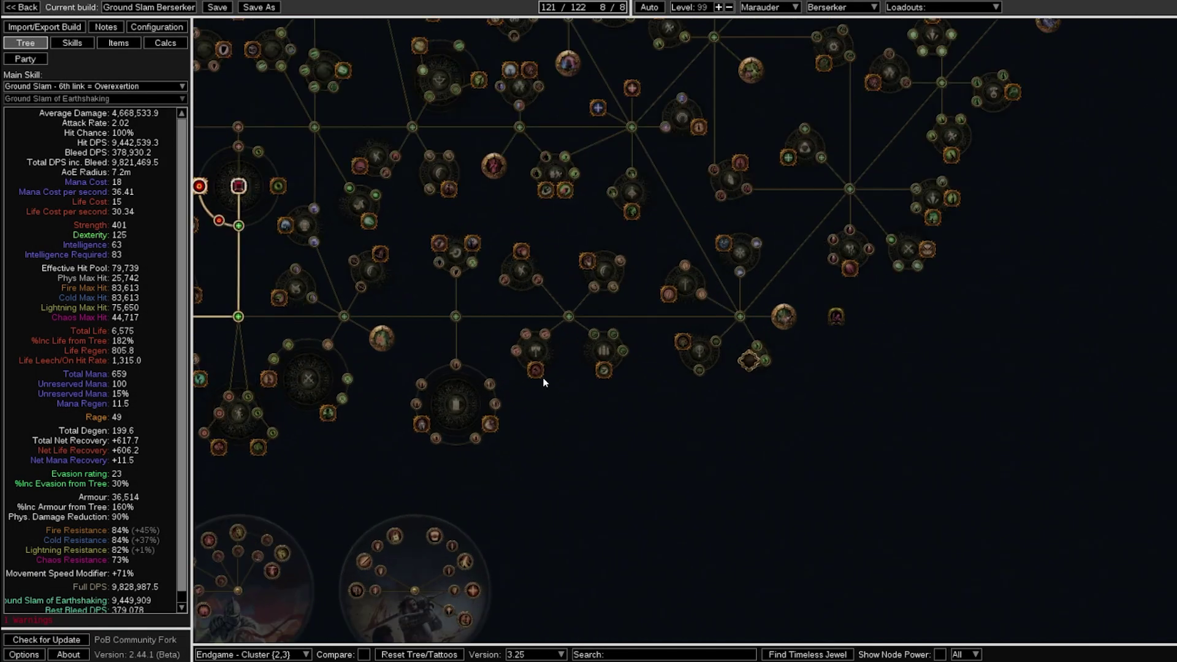
mouse_move(542, 372)
left_click(118, 43)
left_click(719, 47)
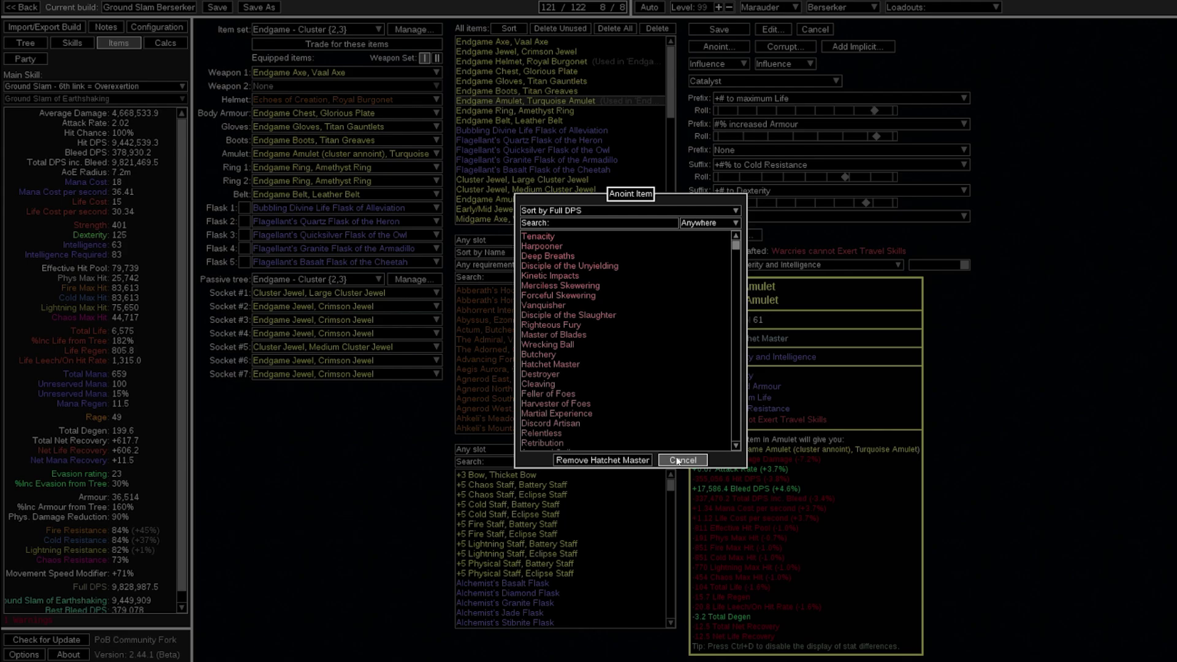
left_click(683, 460)
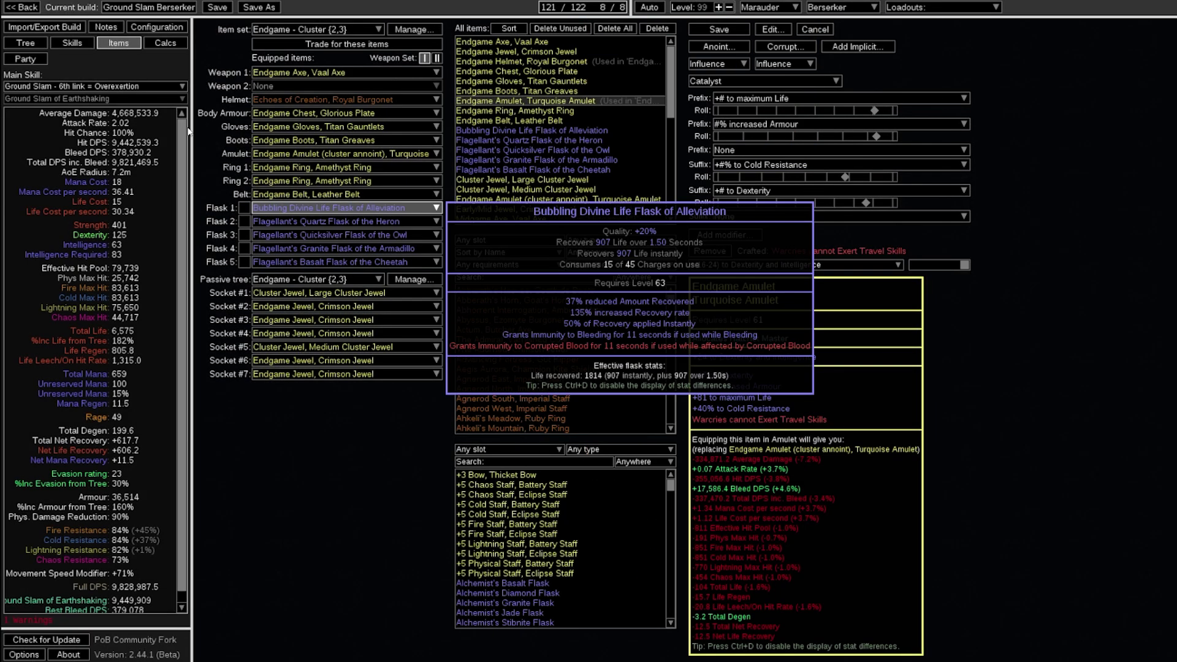
left_click(25, 45)
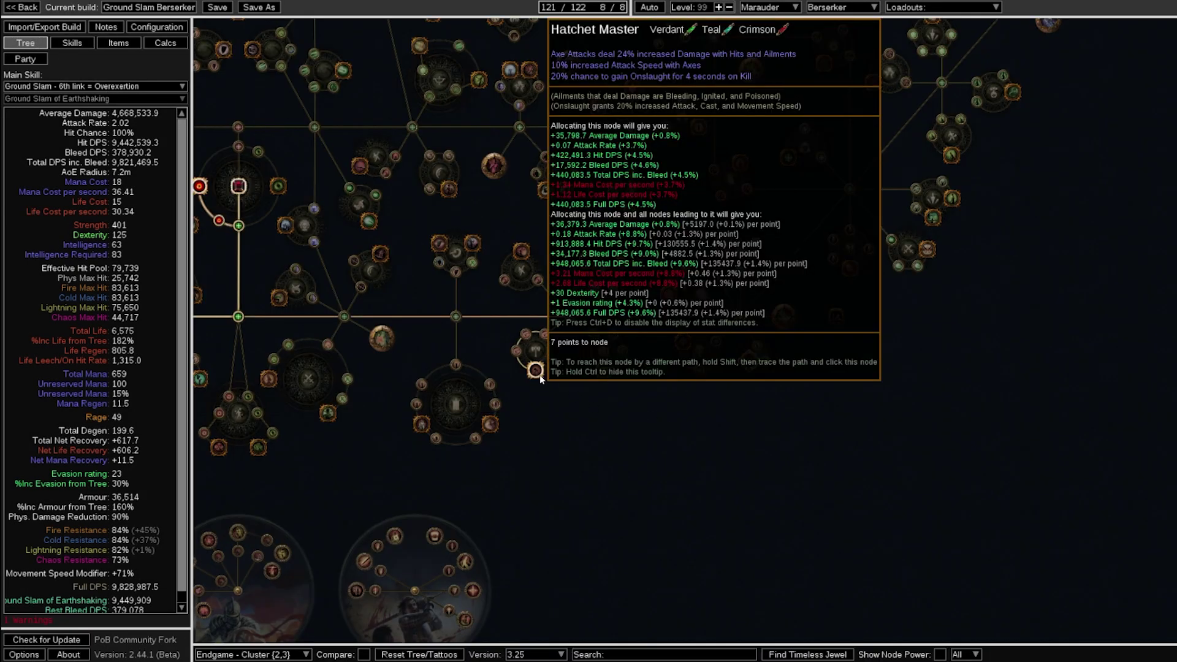